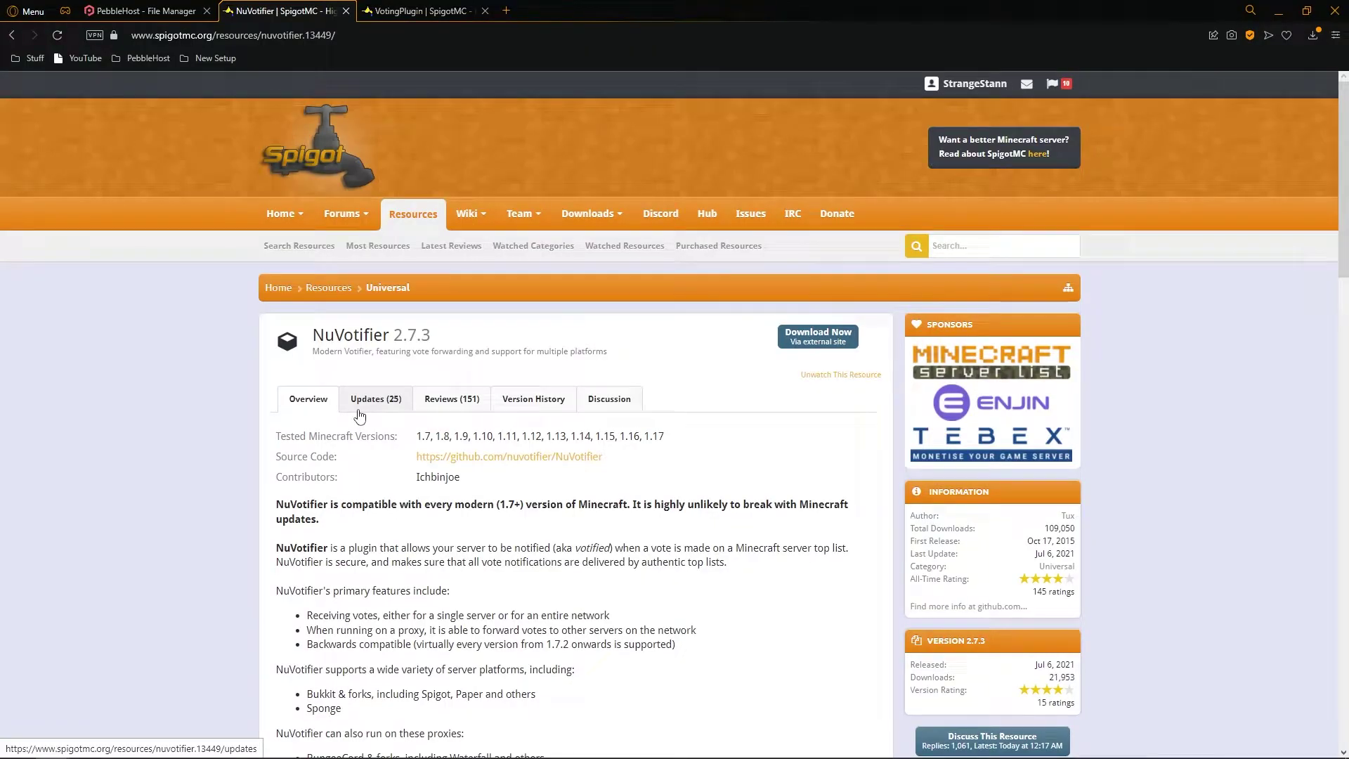
Download nuvotifier.jar and VotingPlugin.jar from SpigotMC into the Downloads folder.
left_click(807, 347)
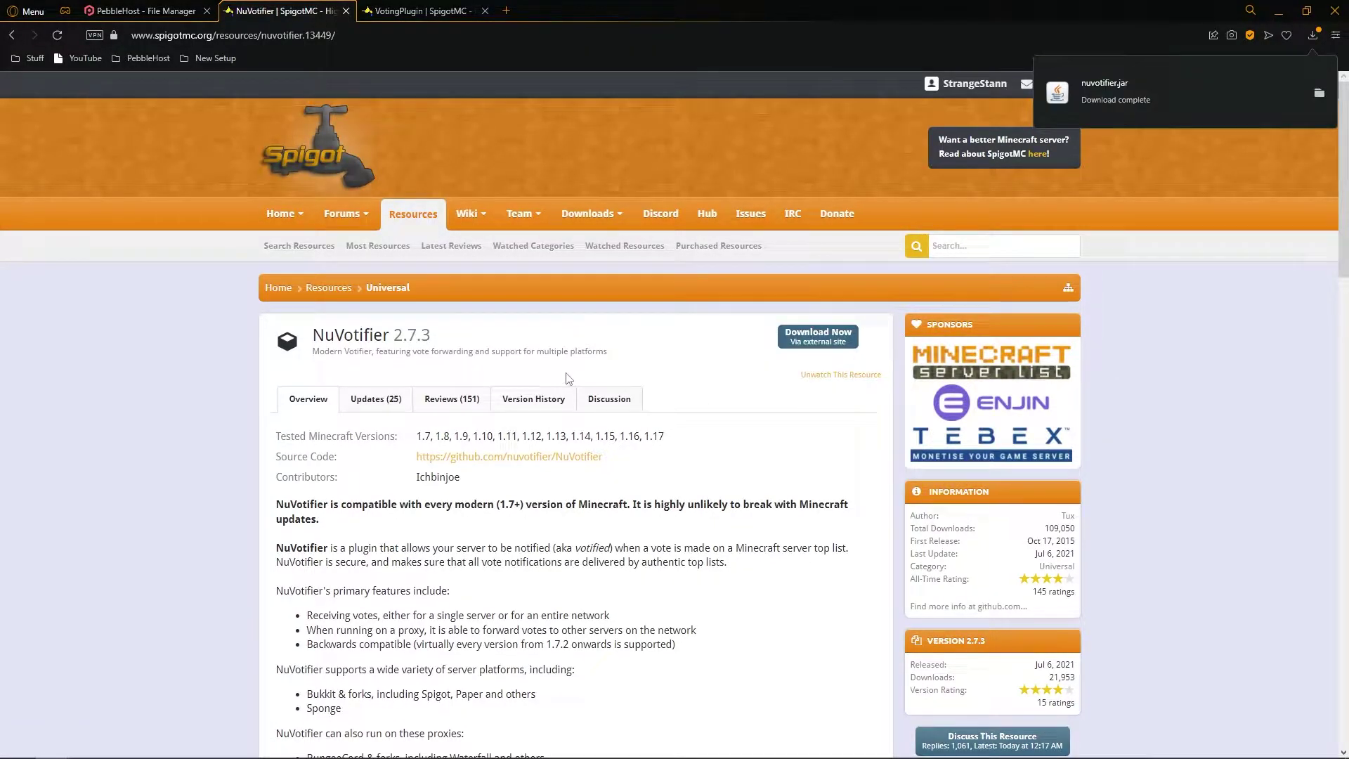
left_click(431, 16)
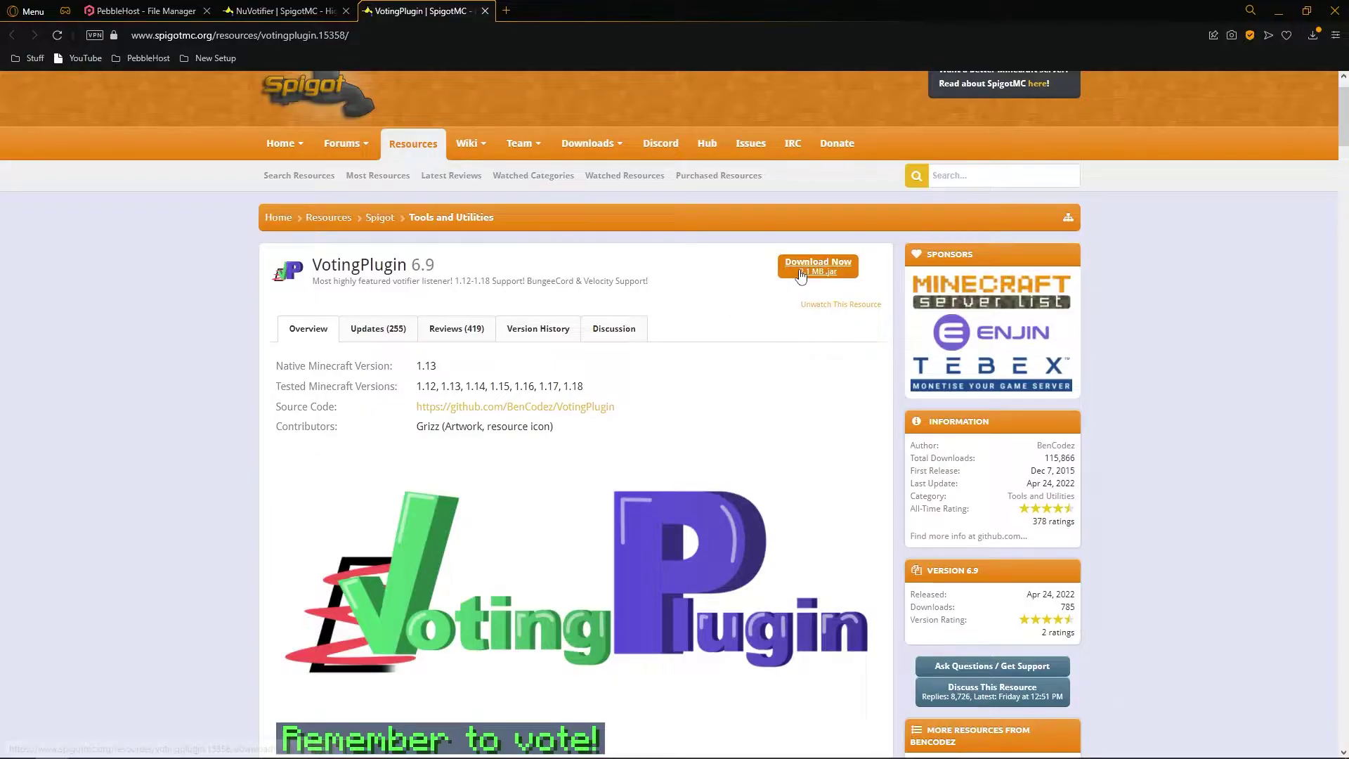
left_click(831, 267)
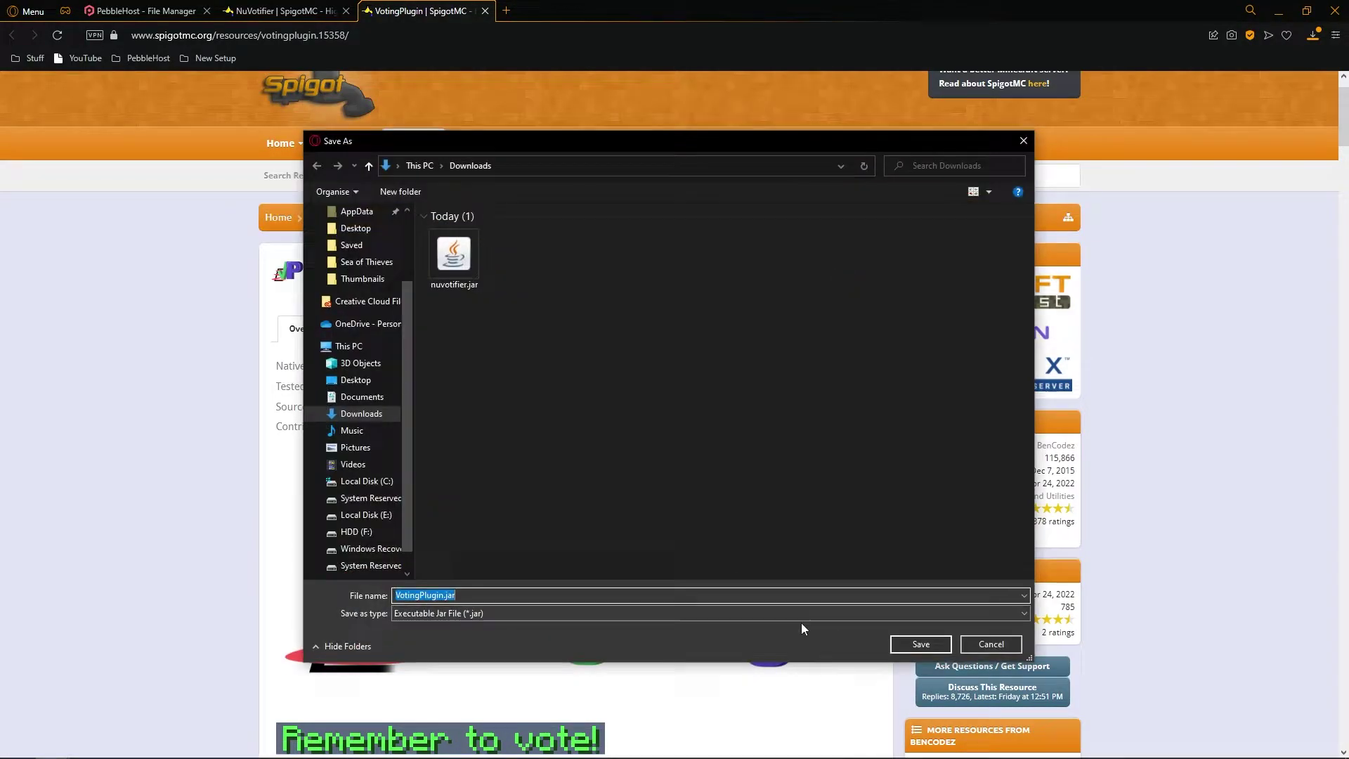
left_click(916, 644)
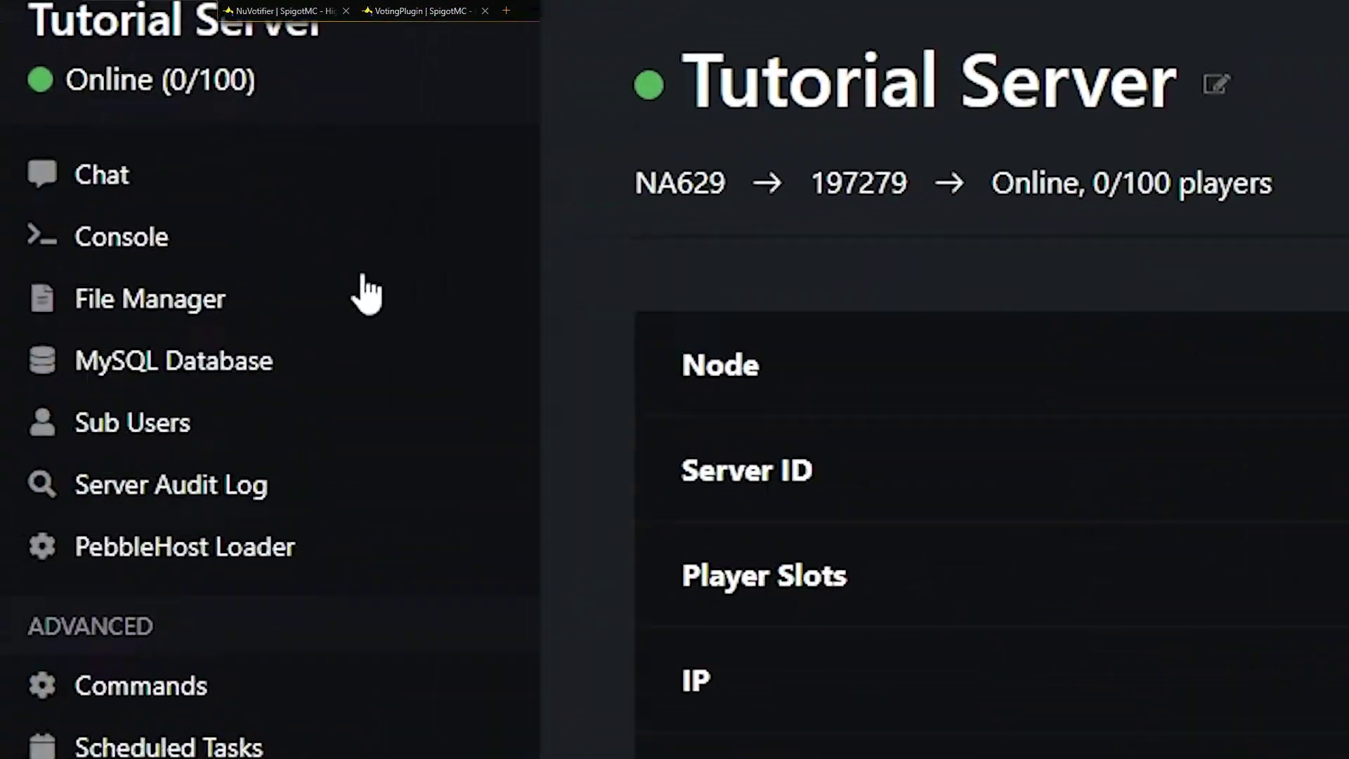
Upload both downloaded jars into the server's plugins folder, then go back to the overview.
left_click(111, 268)
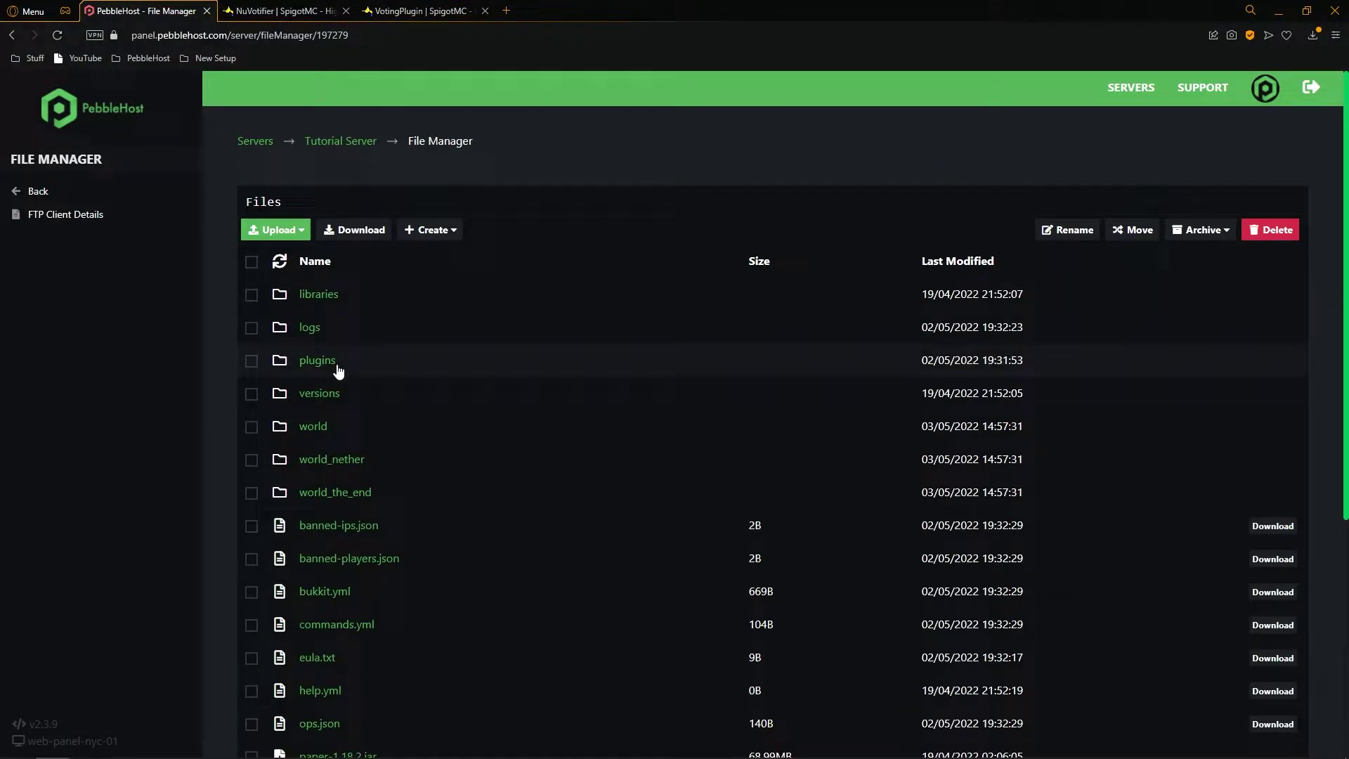
left_click(318, 361)
left_click(275, 230)
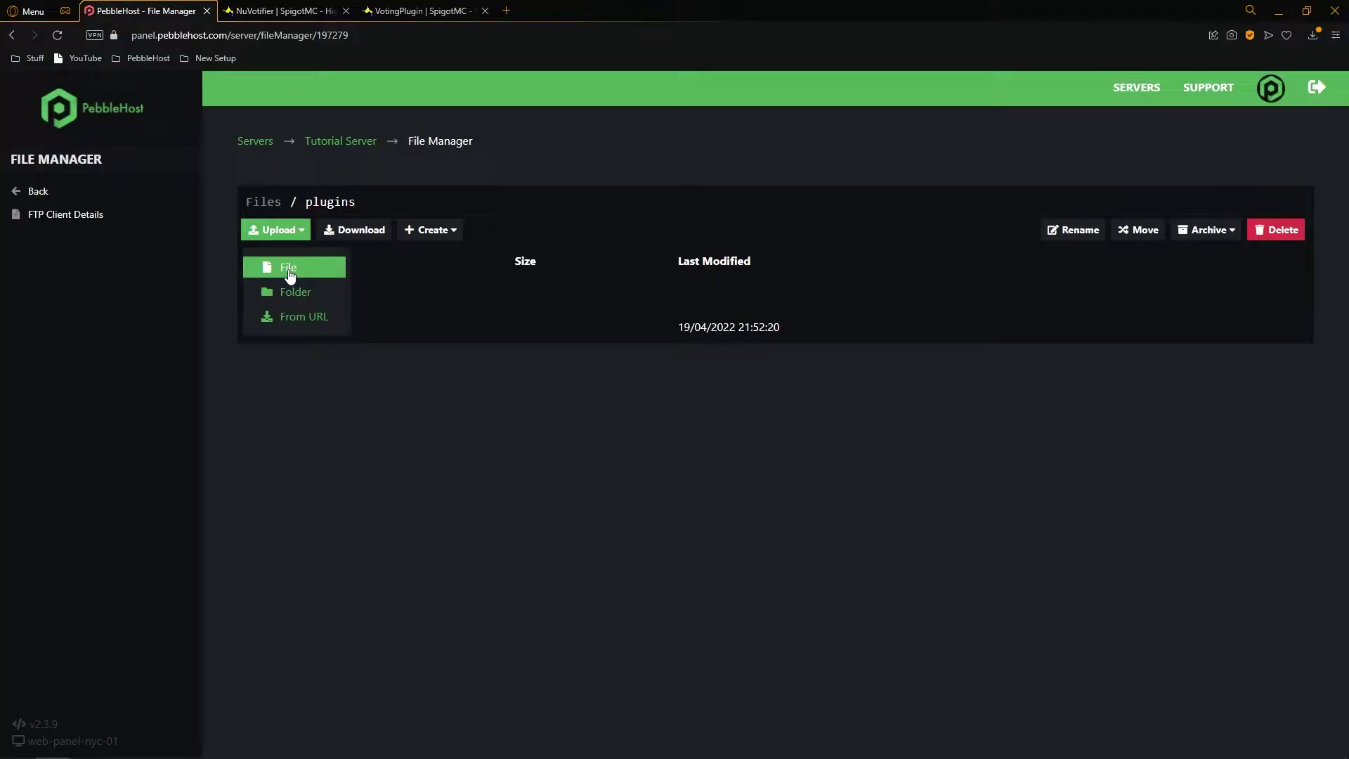
left_click(288, 269)
left_click_drag(540, 359, 447, 267)
left_click(921, 645)
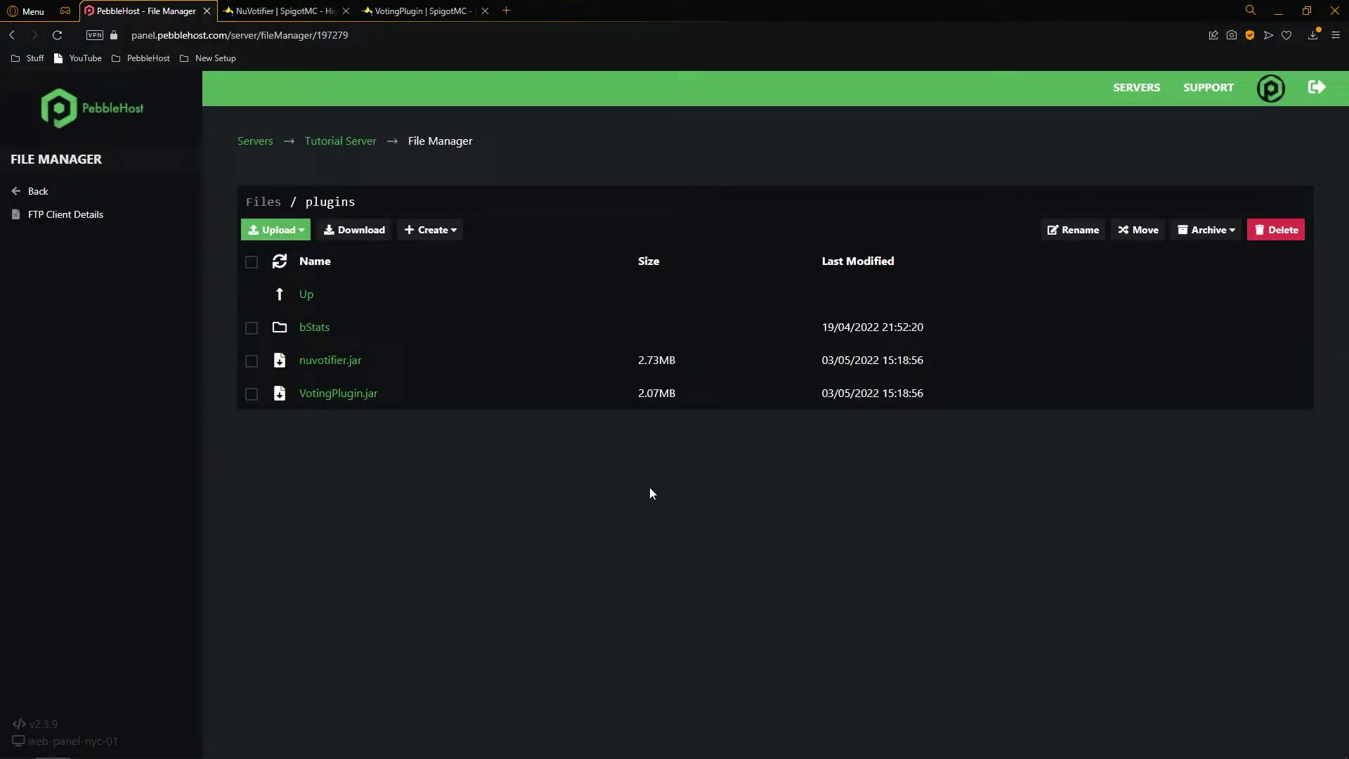
left_click(175, 192)
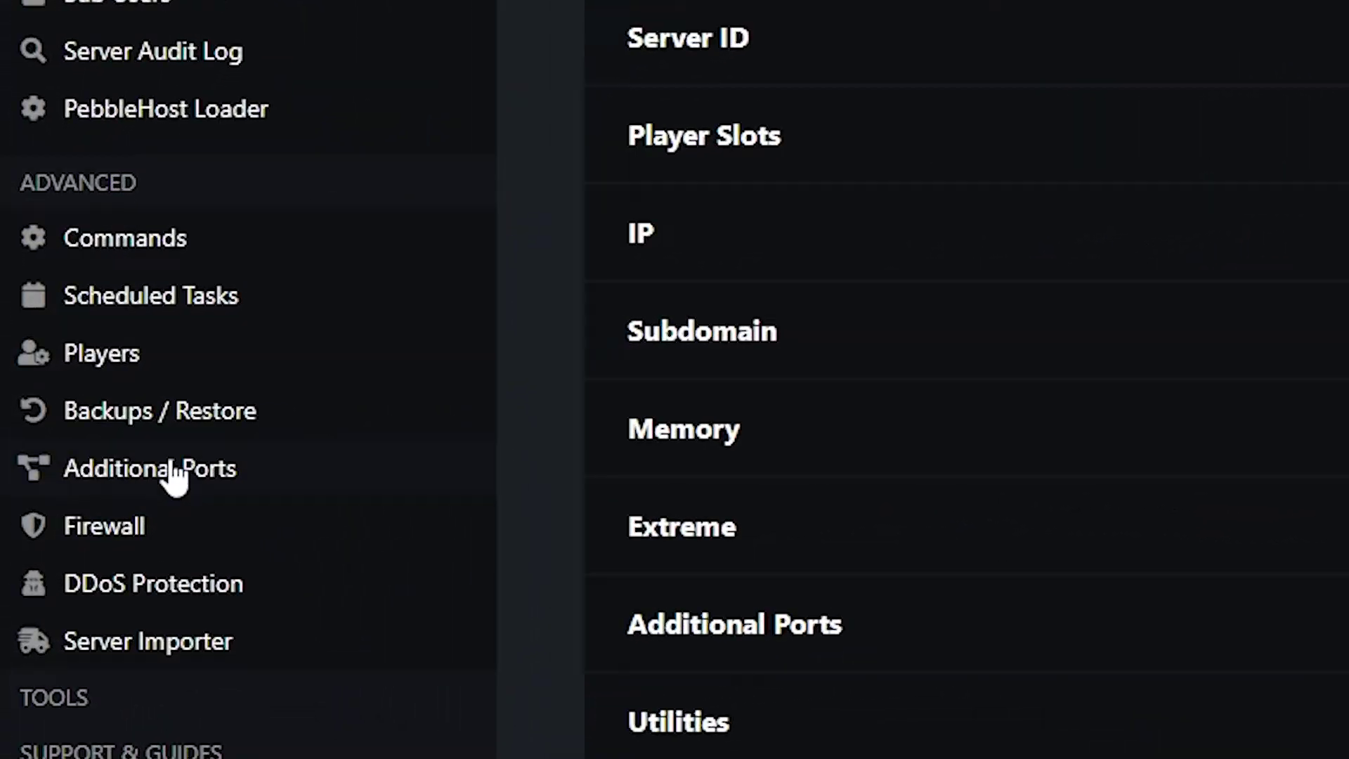
Add additional port 8089 with description 'voting' and copy the port number.
left_click(215, 470)
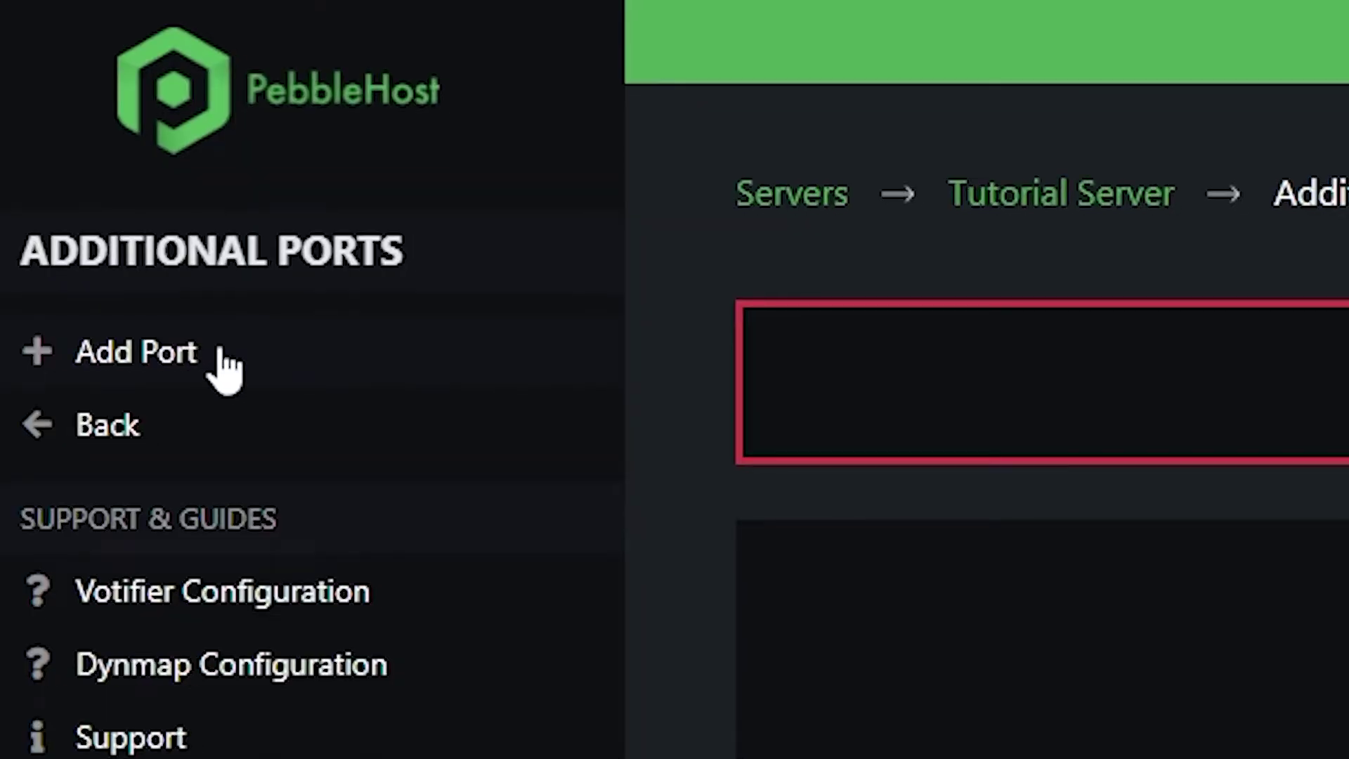
left_click(220, 352)
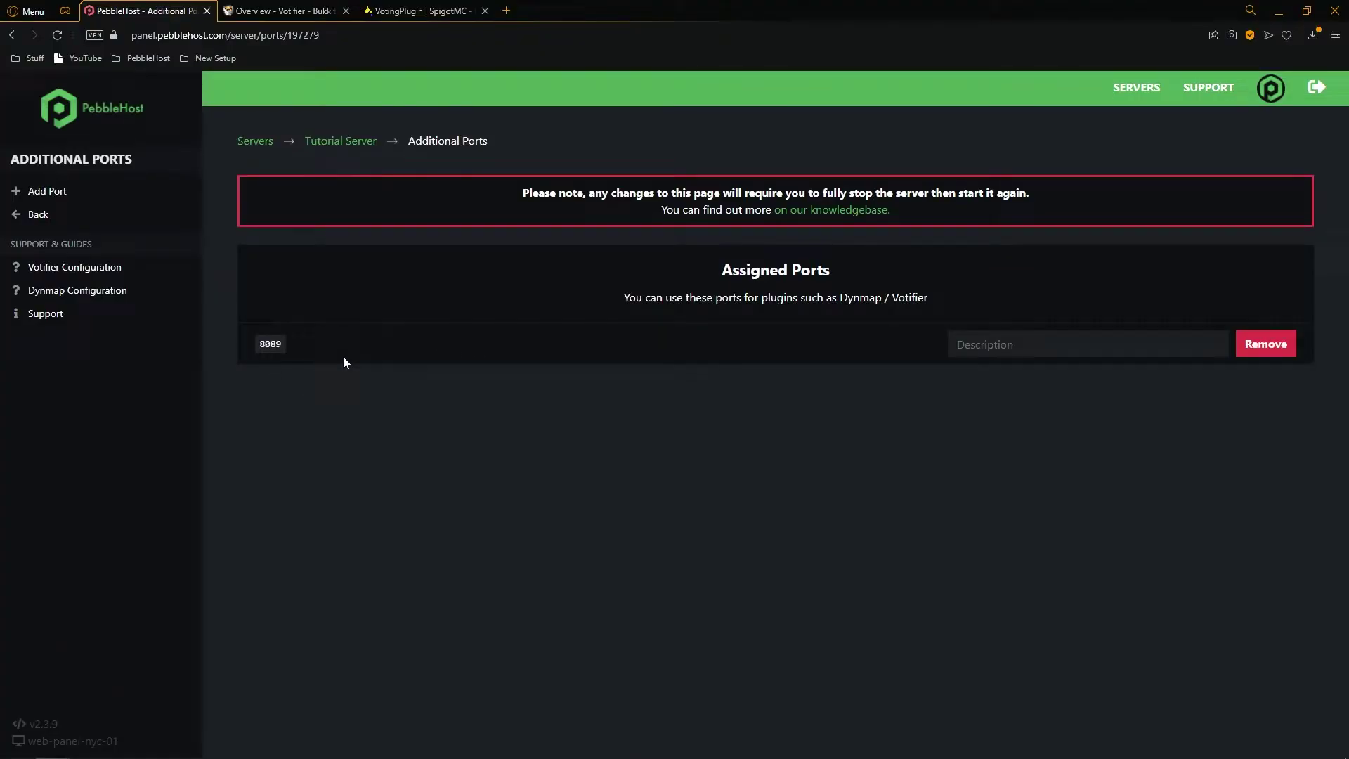
left_click(1036, 353)
type("voting")
left_click_drag(271, 350, 239, 351)
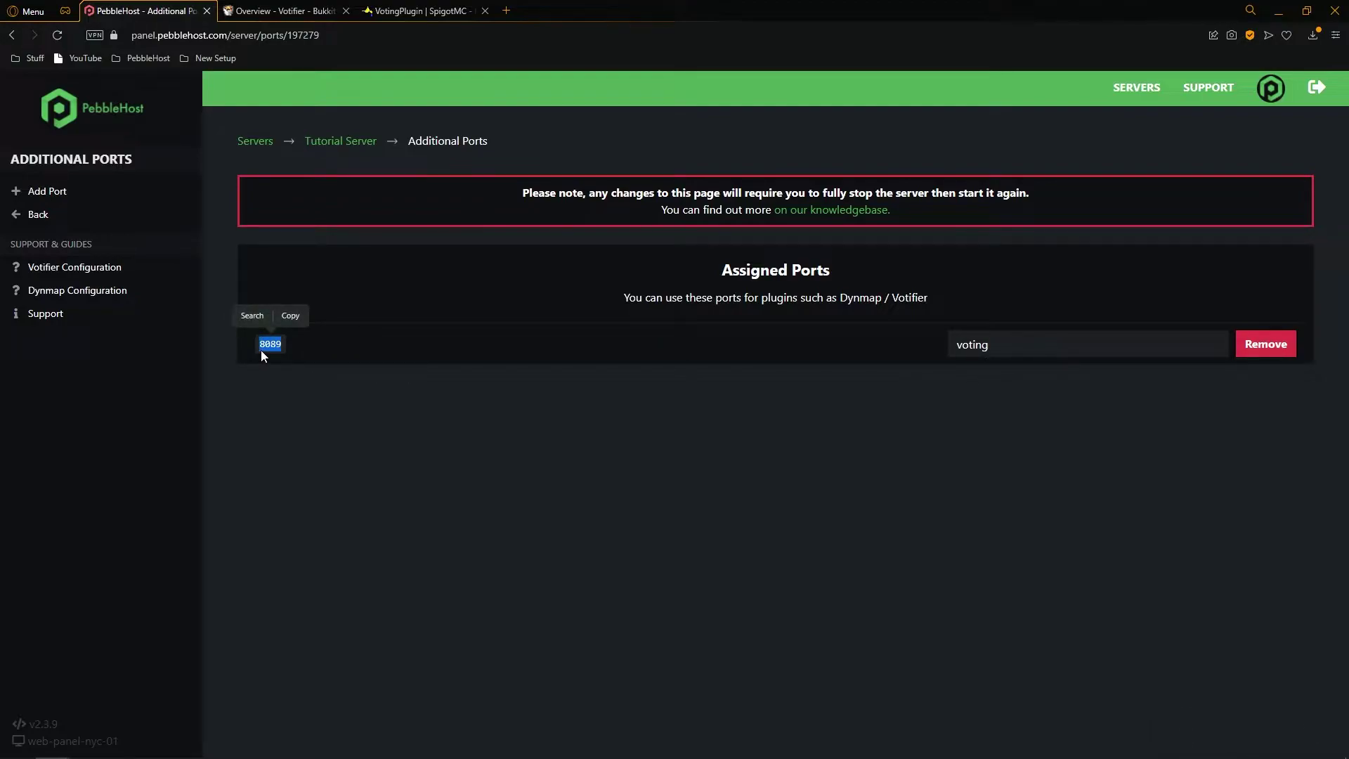
left_click(295, 321)
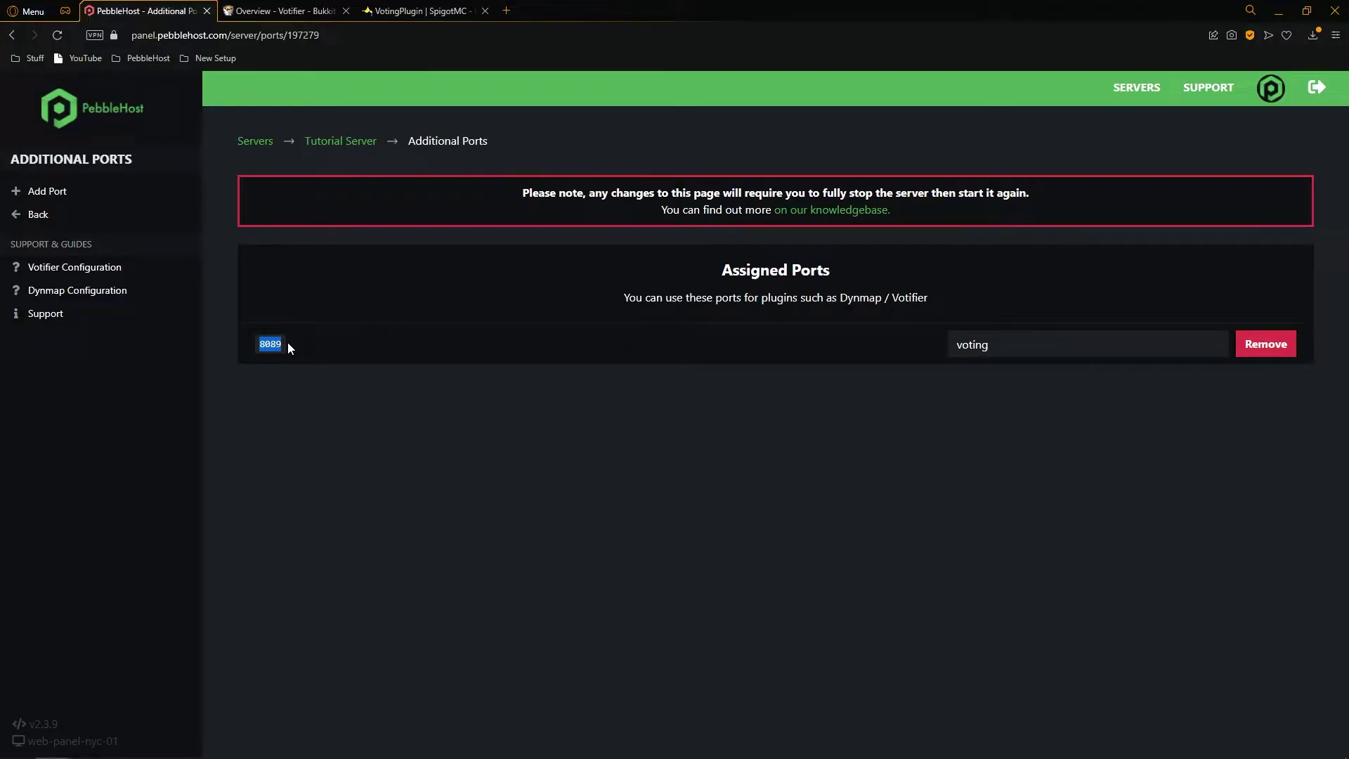
Change the port in plugins/Votifier/config.yml from 8192 to 8089 and save it.
left_click(125, 219)
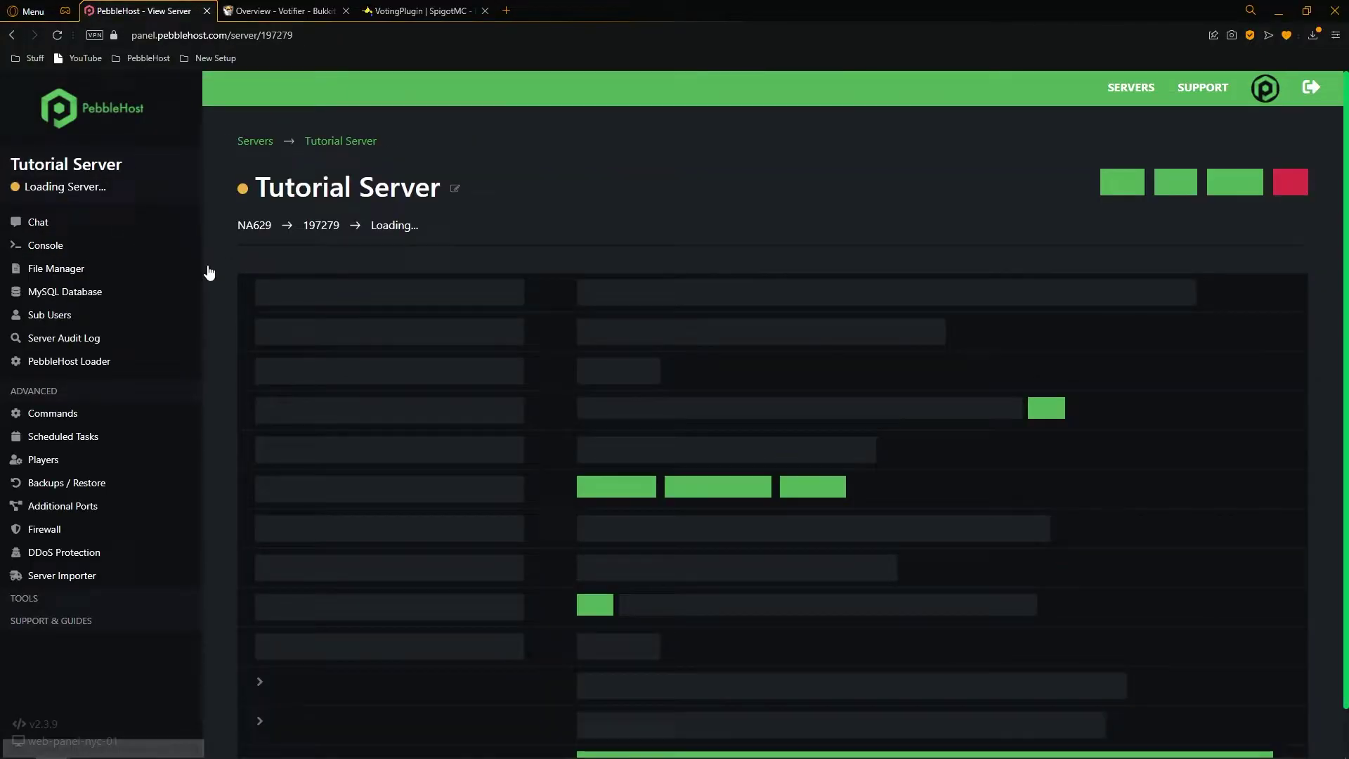
left_click(56, 269)
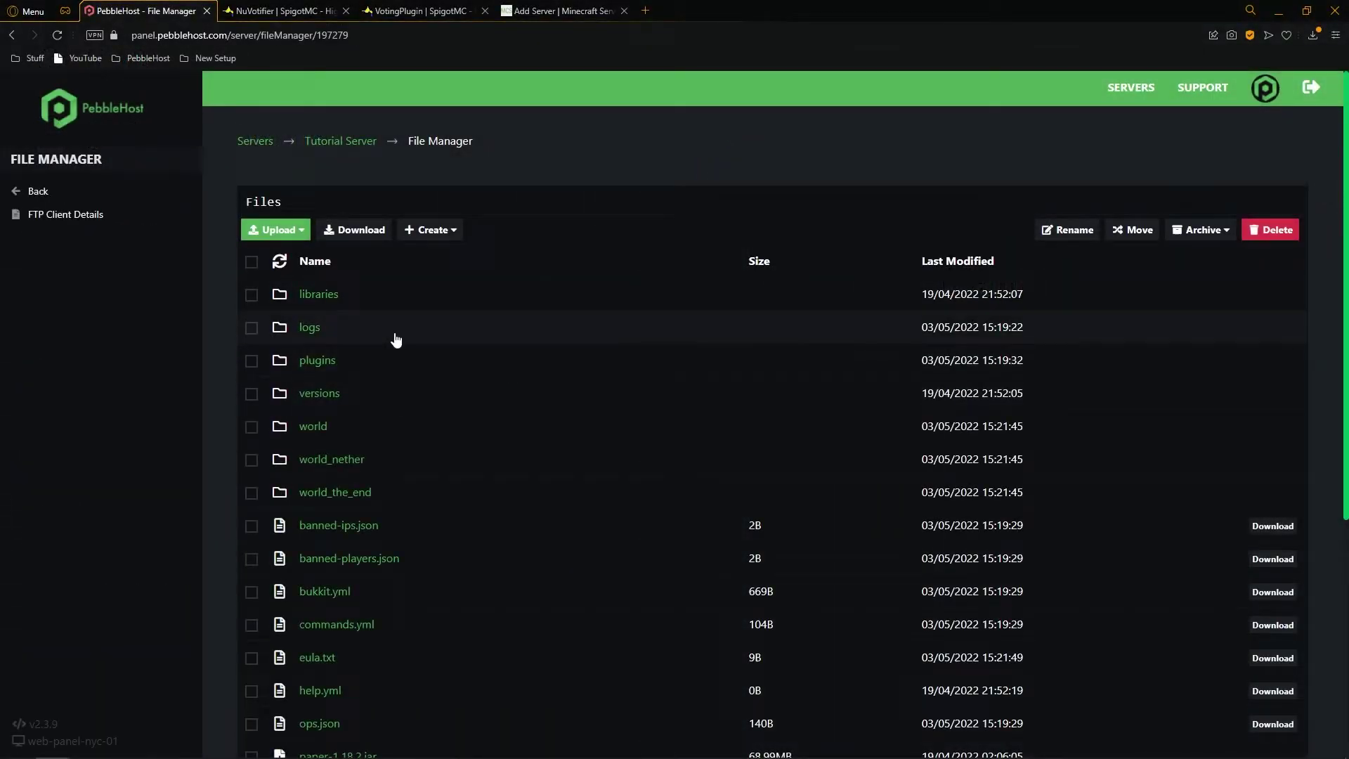
left_click(382, 366)
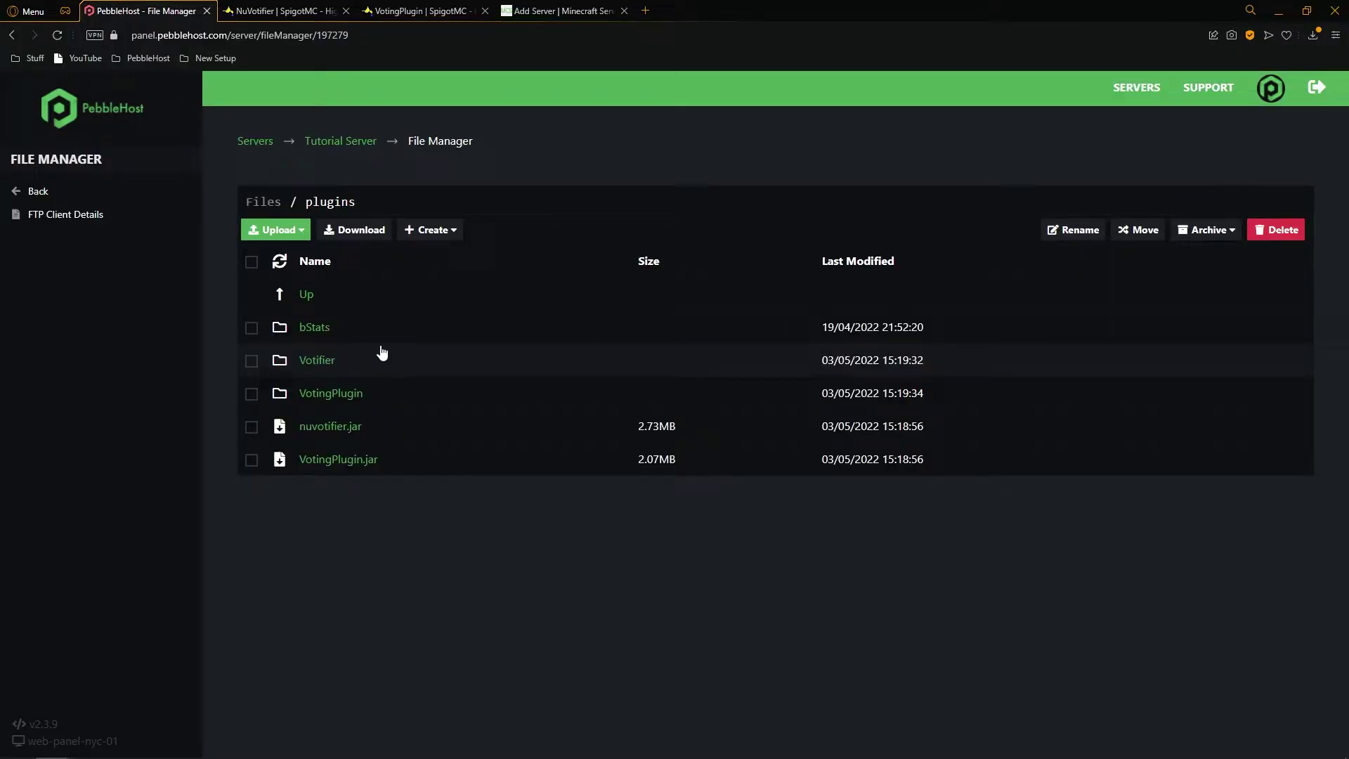
left_click(397, 360)
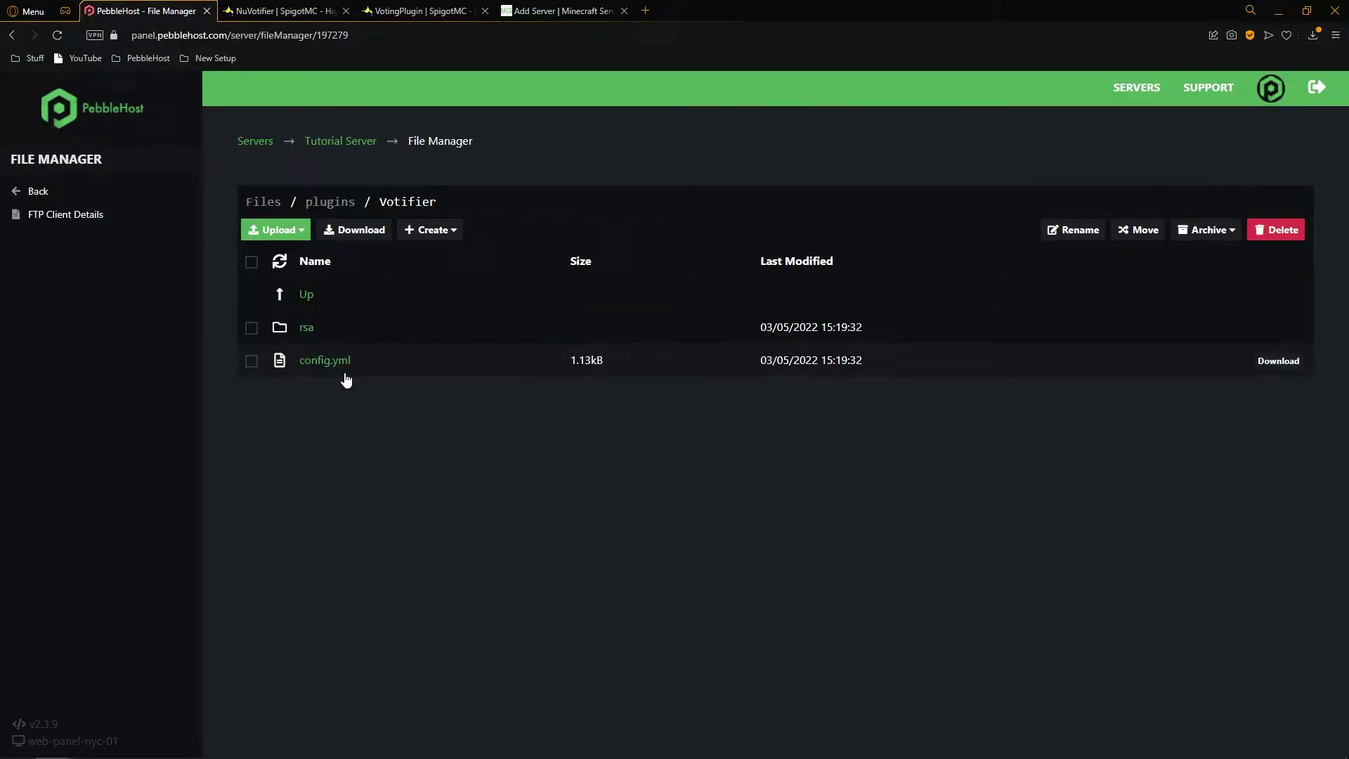
left_click(339, 367)
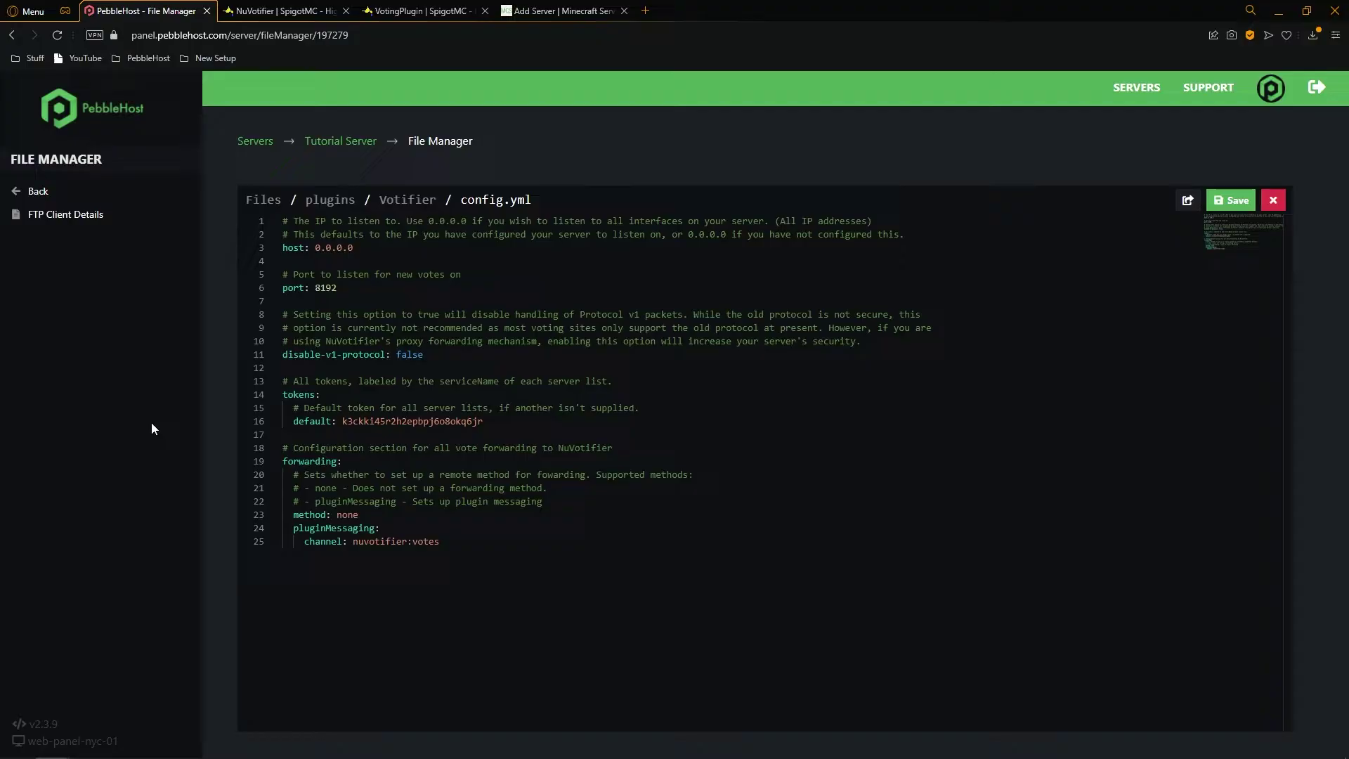
left_click_drag(345, 287, 315, 288)
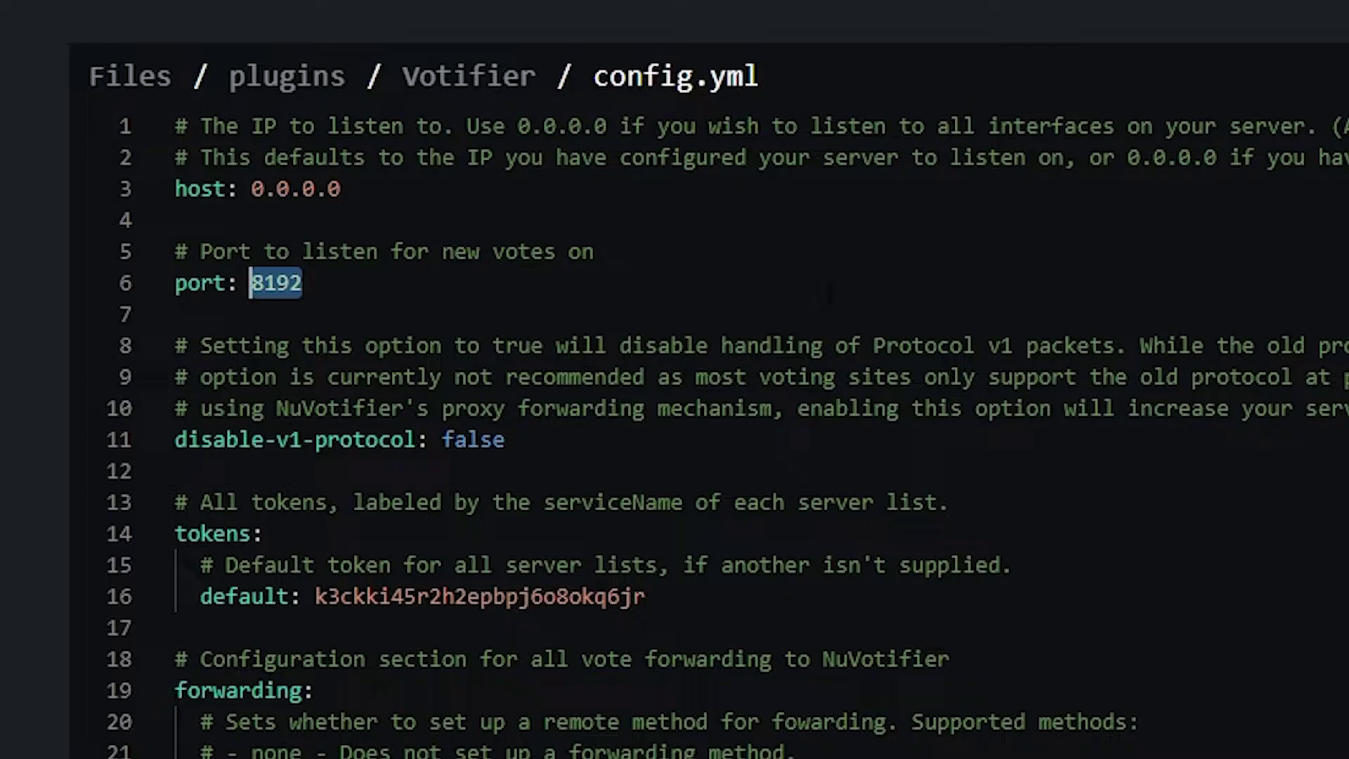
type("8089")
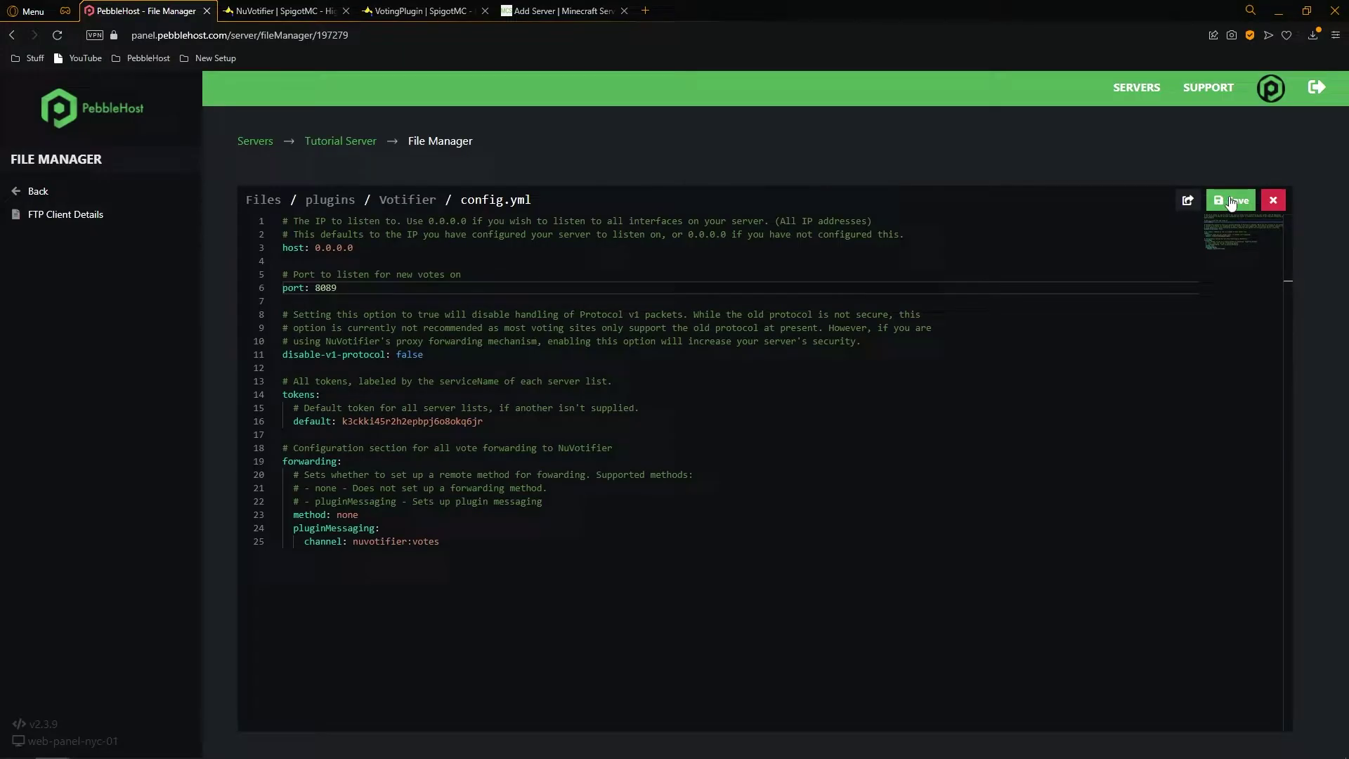
left_click(1229, 201)
left_click(66, 200)
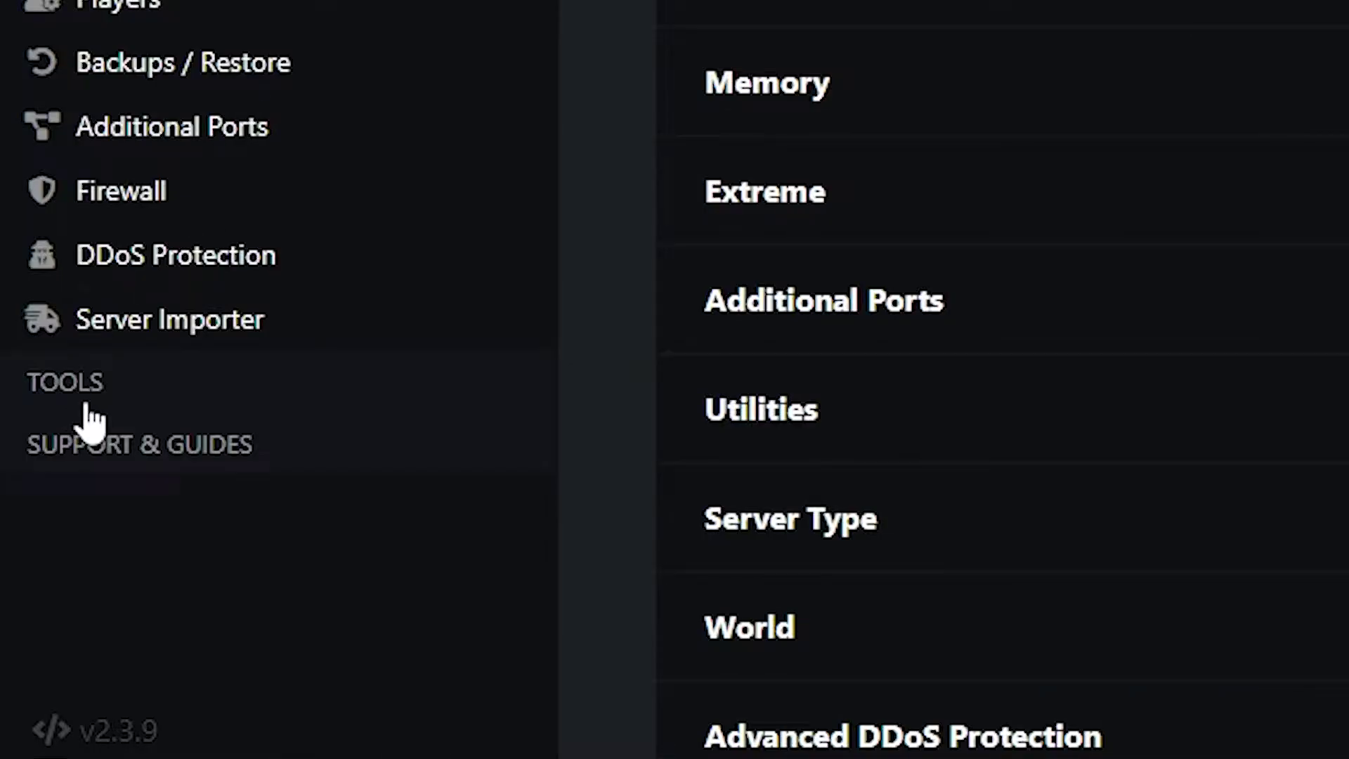
Send a test vote for the player's username via Vote Tester and check the console's thank-you message.
left_click(121, 387)
scroll(133, 352, "down", 2)
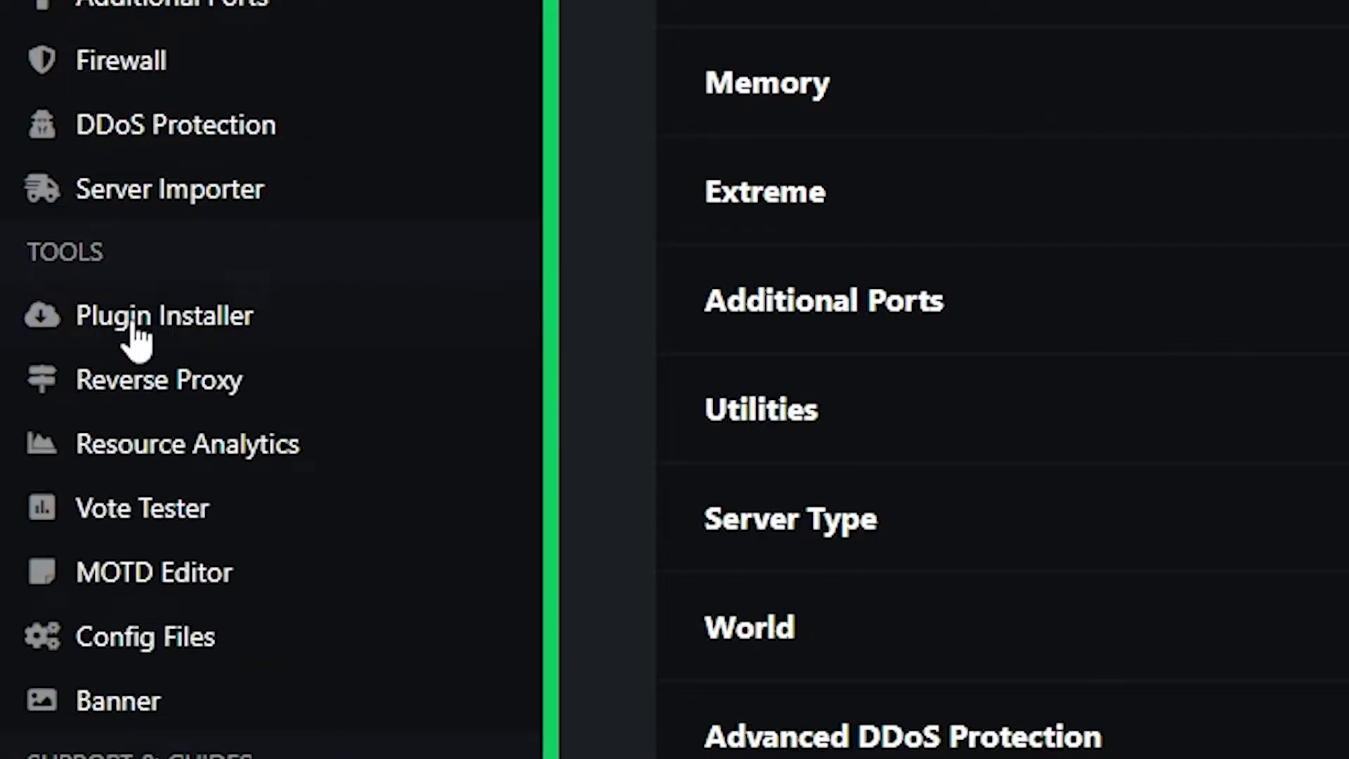
left_click(295, 517)
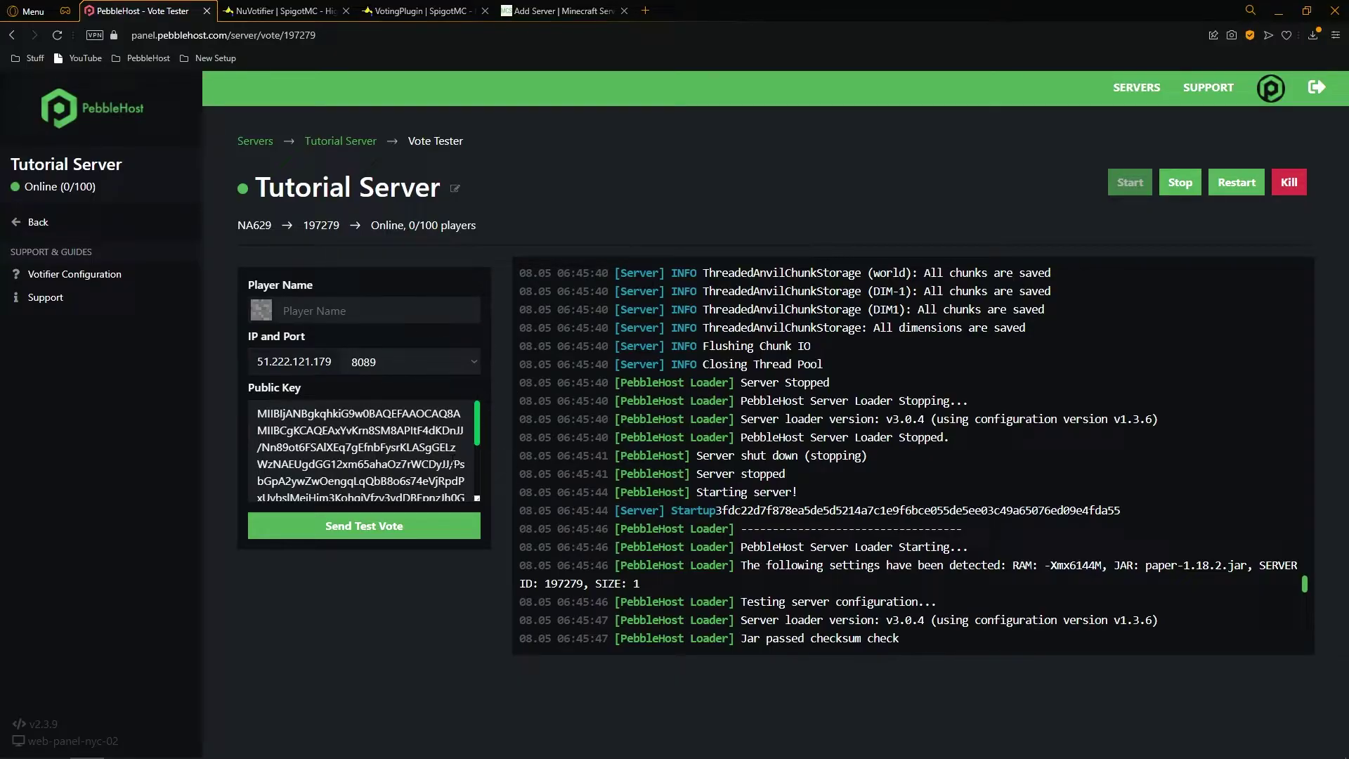
left_click(386, 317)
type("StrangeStann")
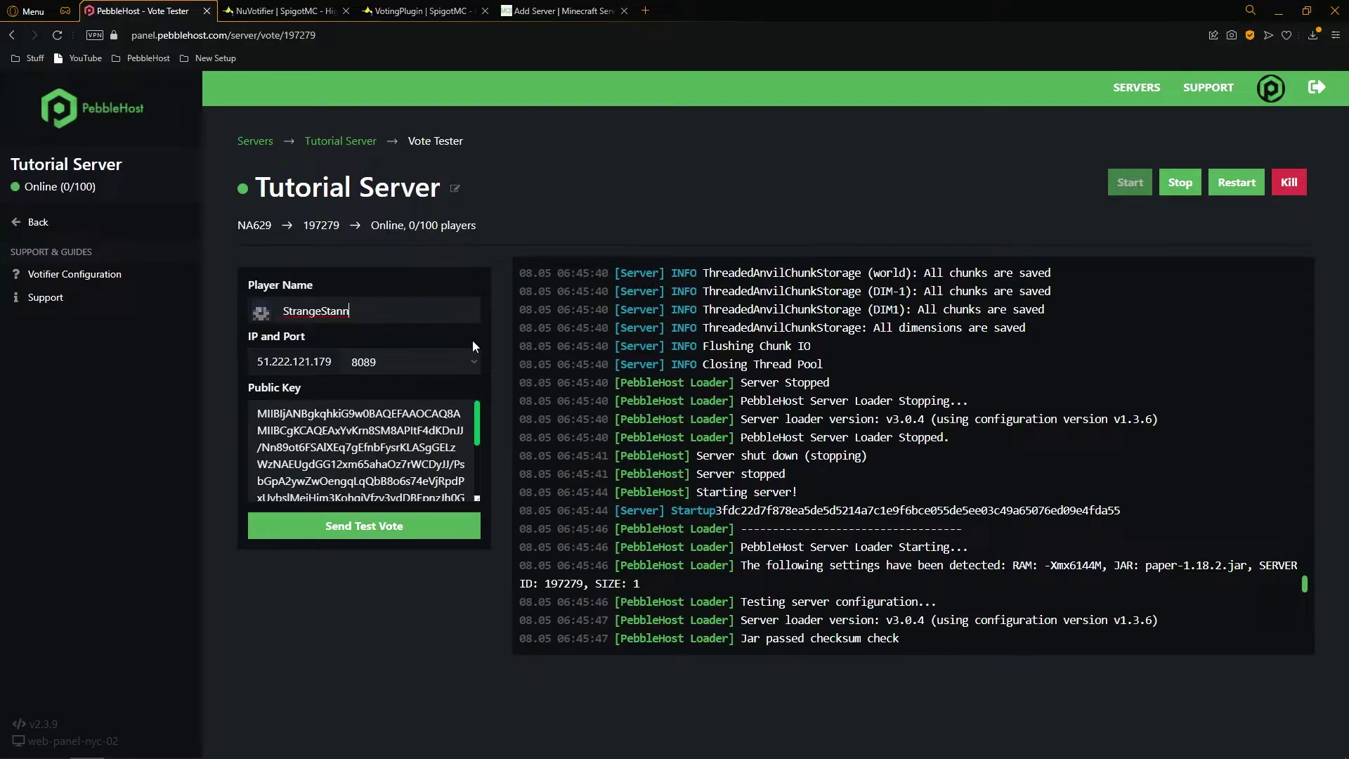
left_click(414, 537)
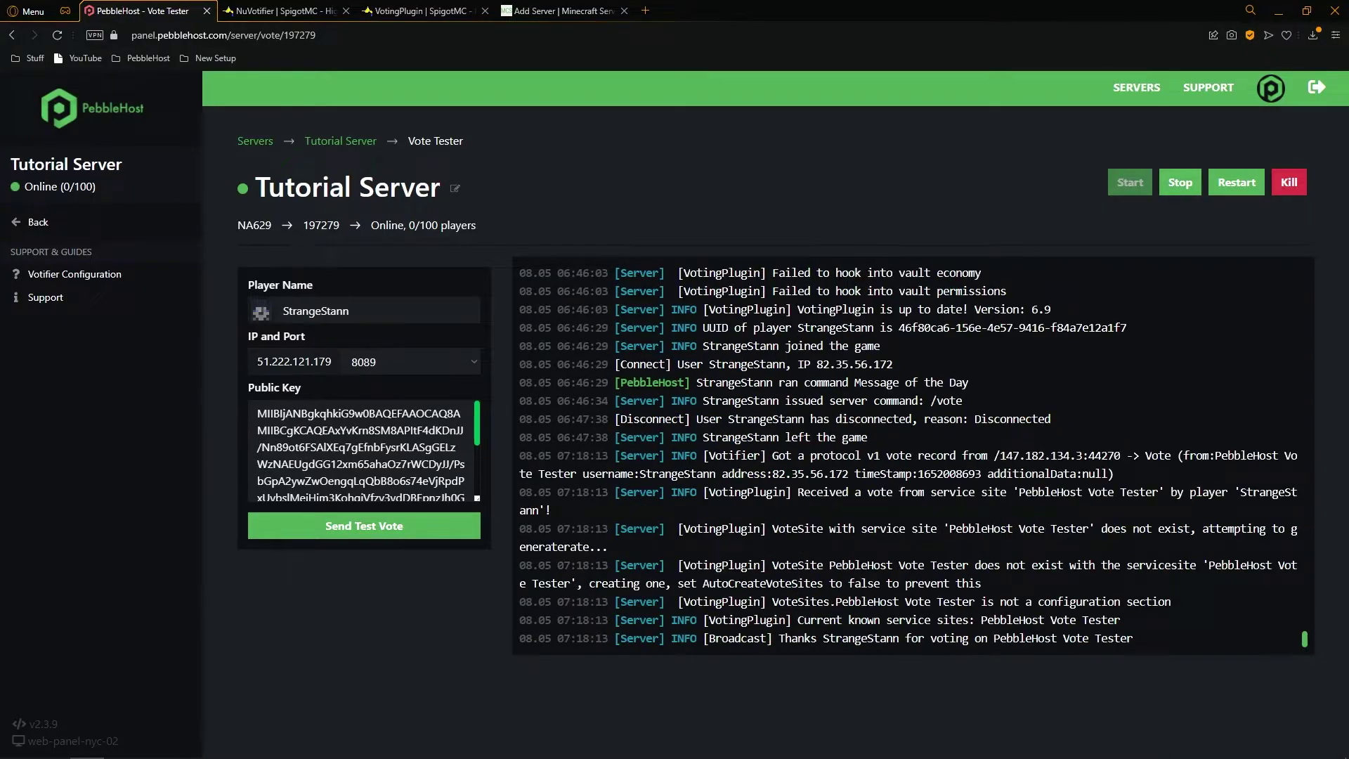
left_click_drag(779, 638, 1158, 638)
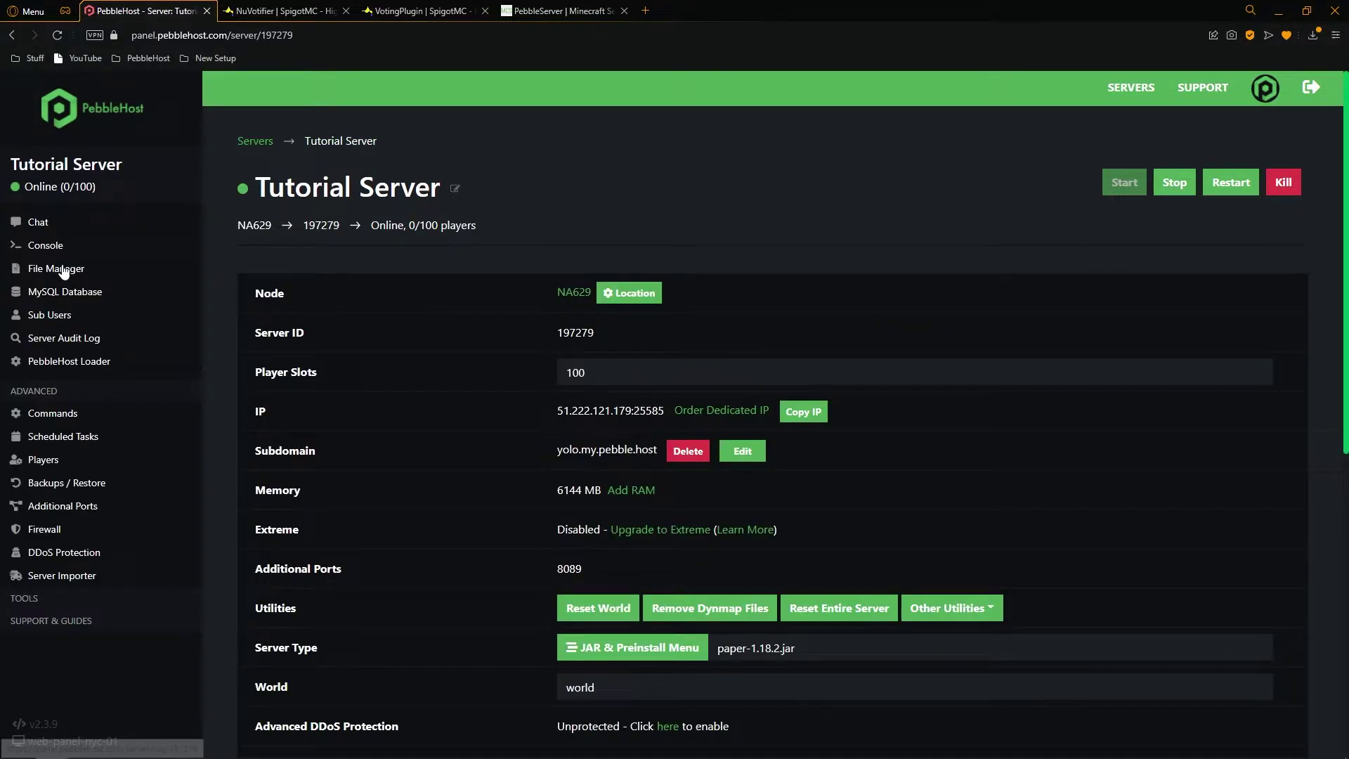
Create an empty RealRewards.yml file in plugins/VotingPlugin/Rewards.
left_click(74, 274)
left_click(420, 370)
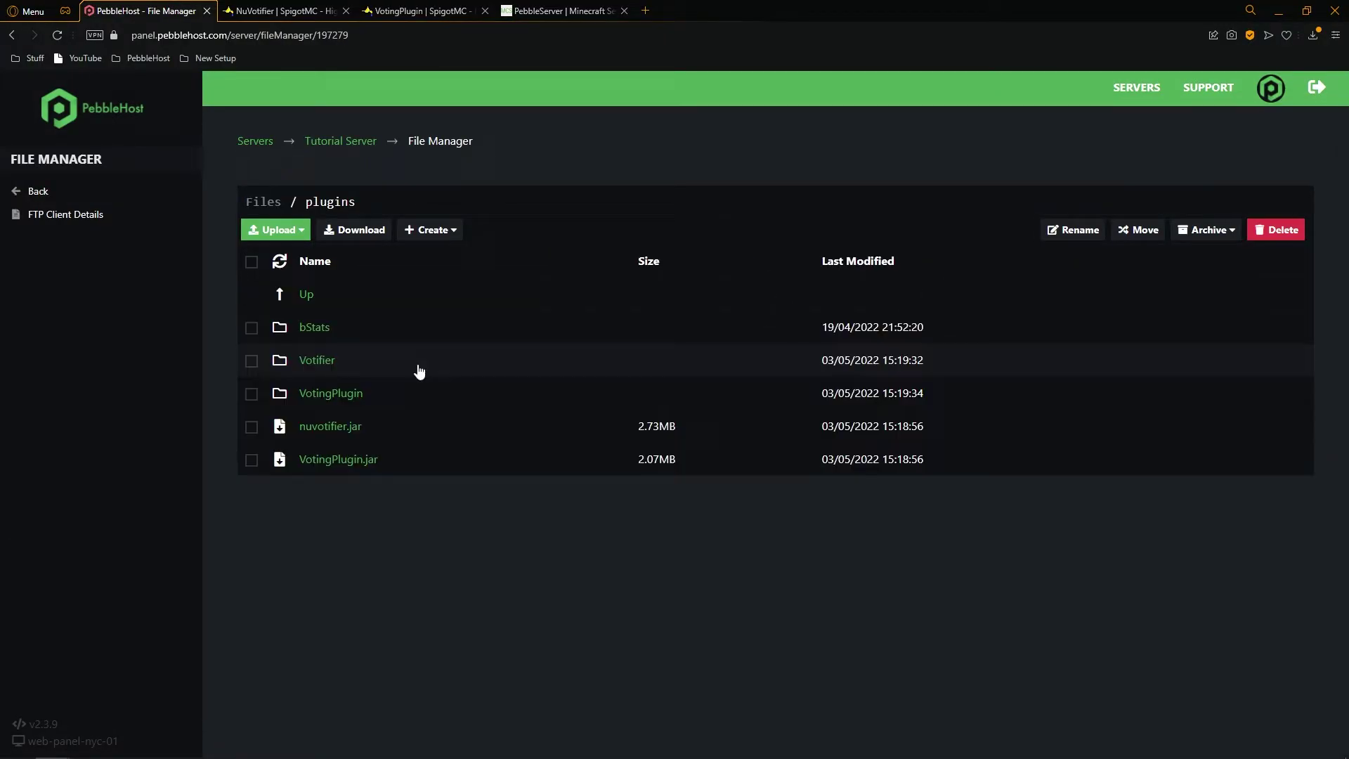
left_click(382, 405)
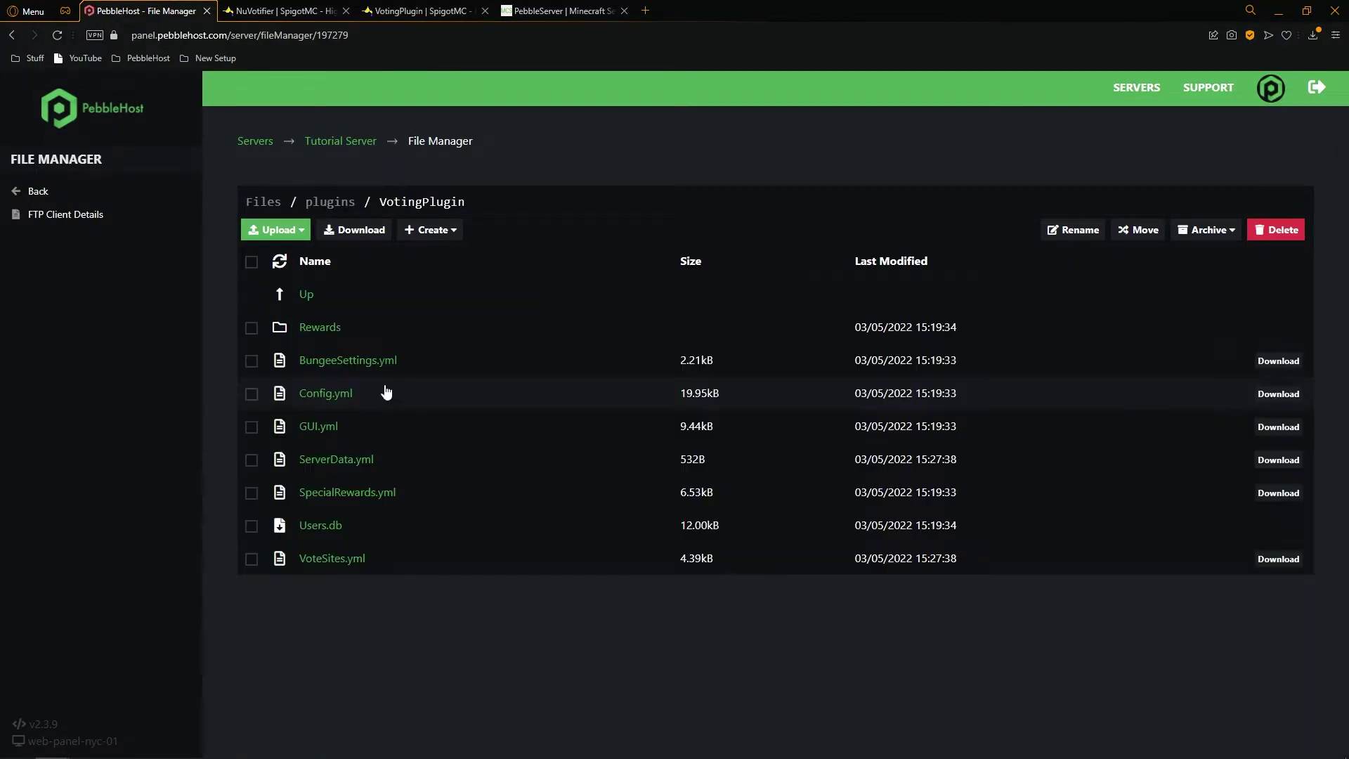
left_click(376, 334)
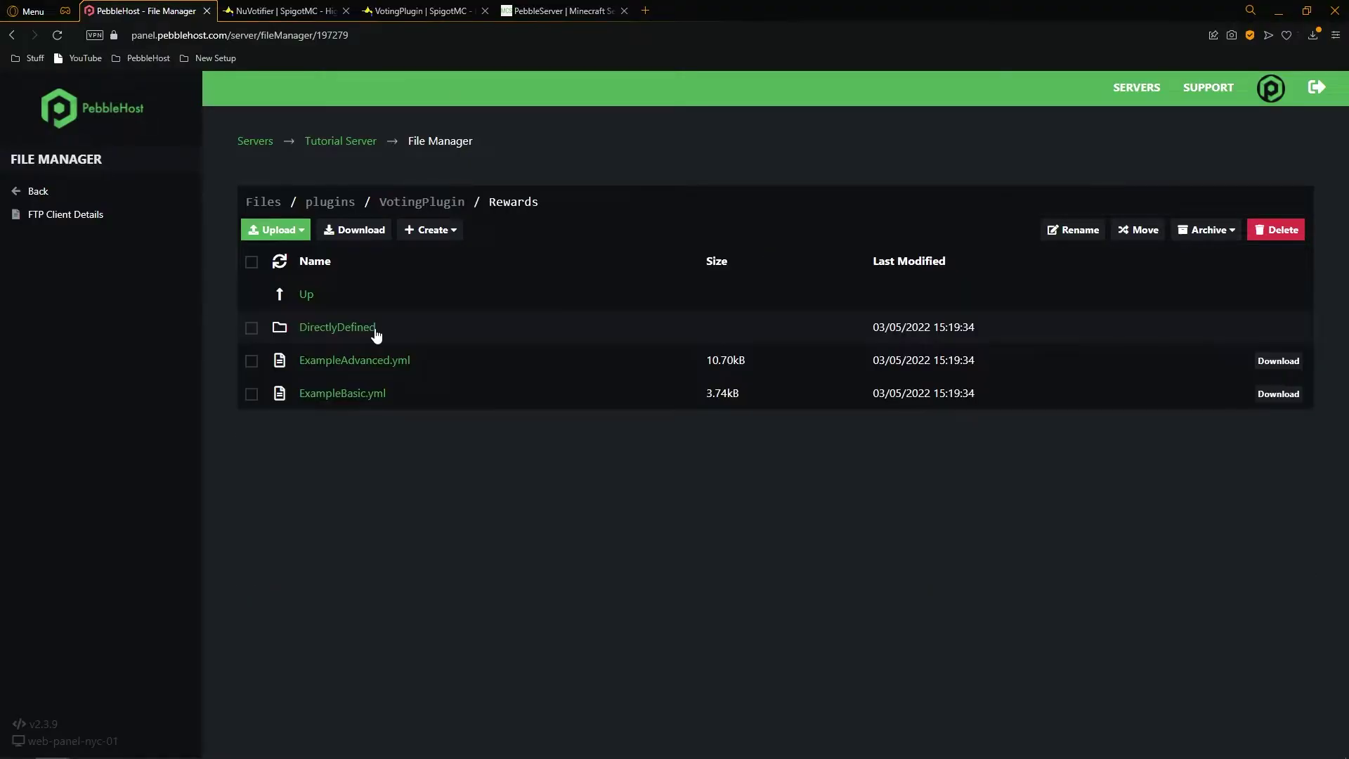
left_click(426, 233)
left_click(422, 280)
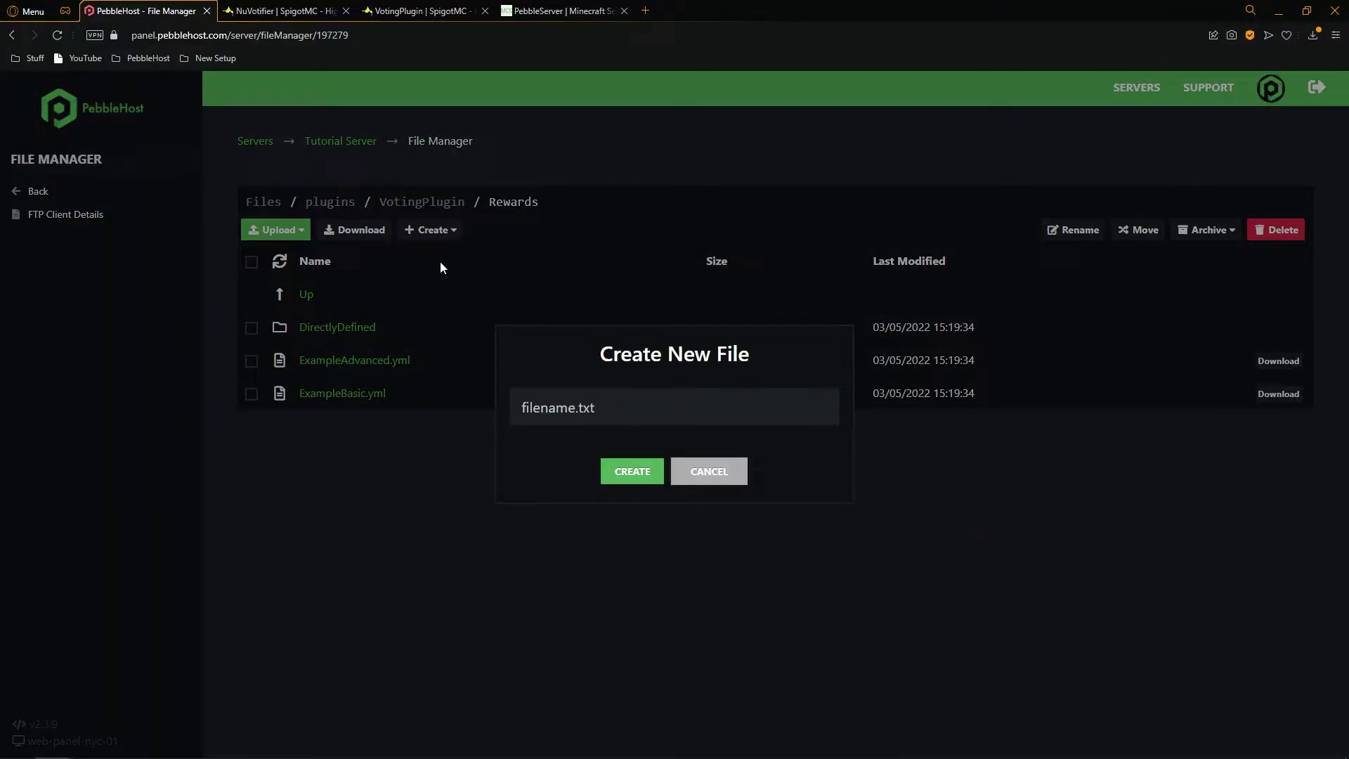
type("RealRewards.yml")
left_click(635, 474)
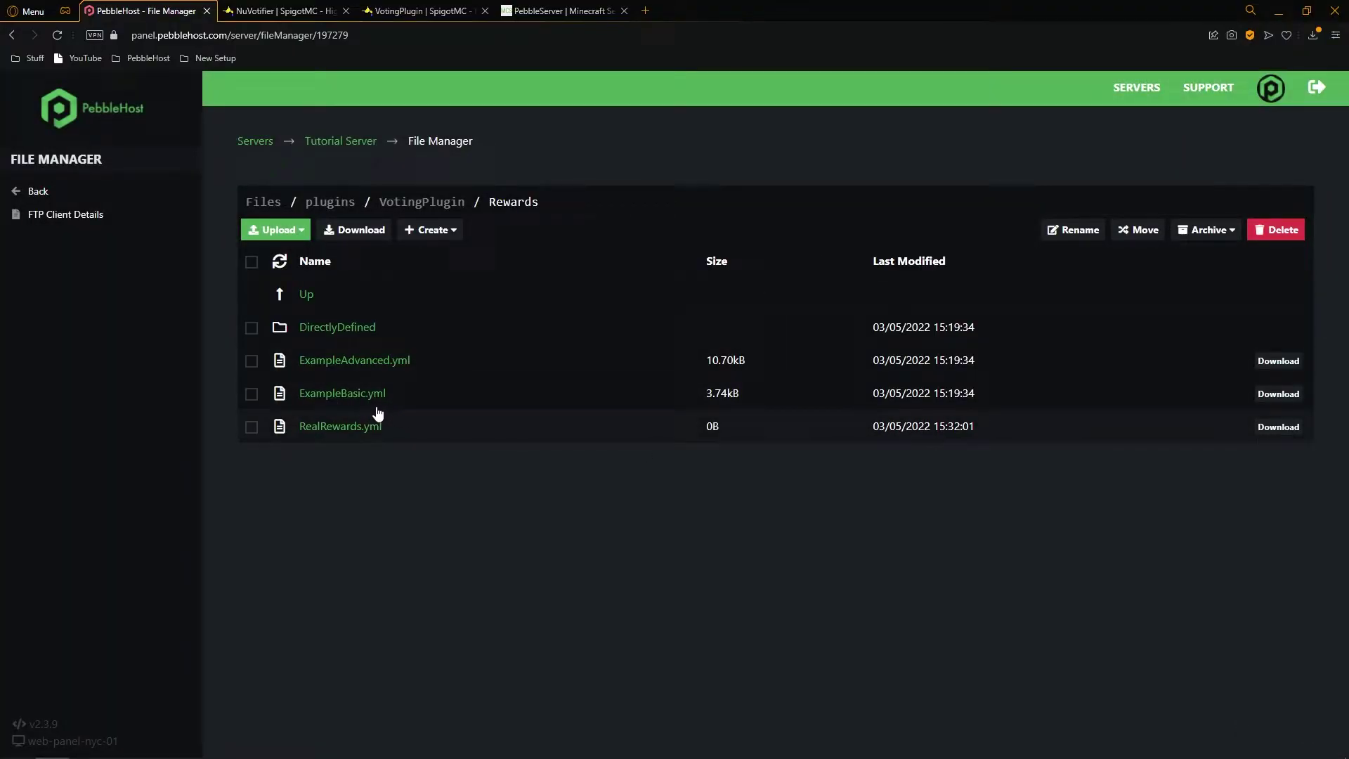
Copy all the text in ExampleBasic.yml and close the editor.
left_click(378, 400)
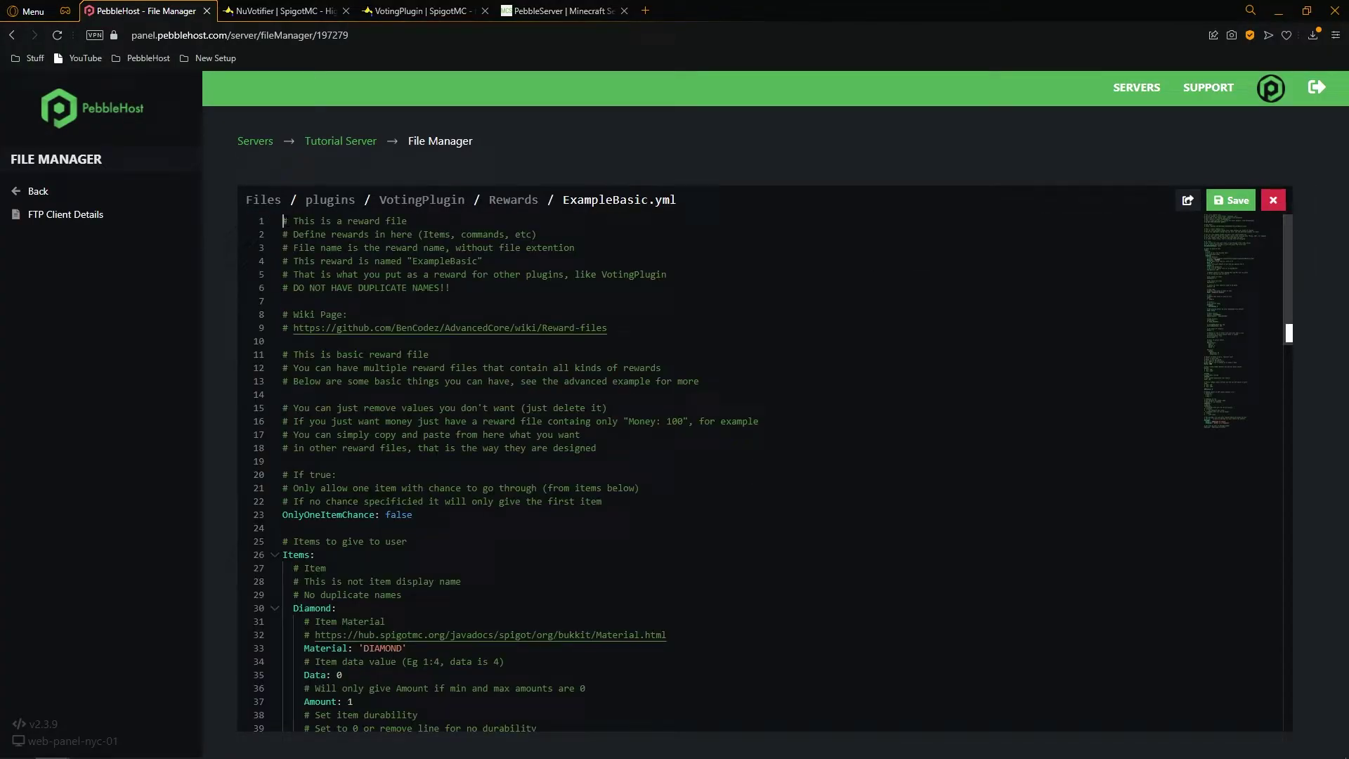
key("ctrl+a")
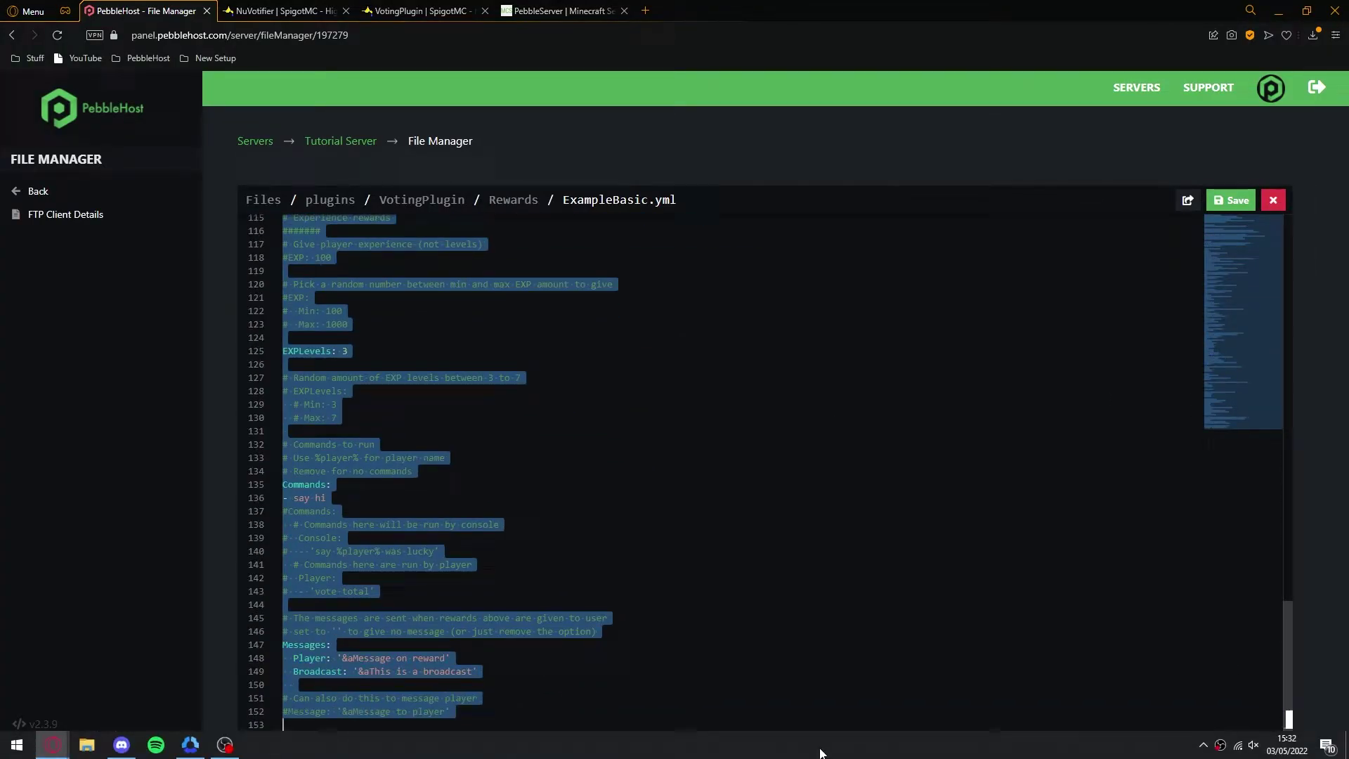
left_click(515, 200)
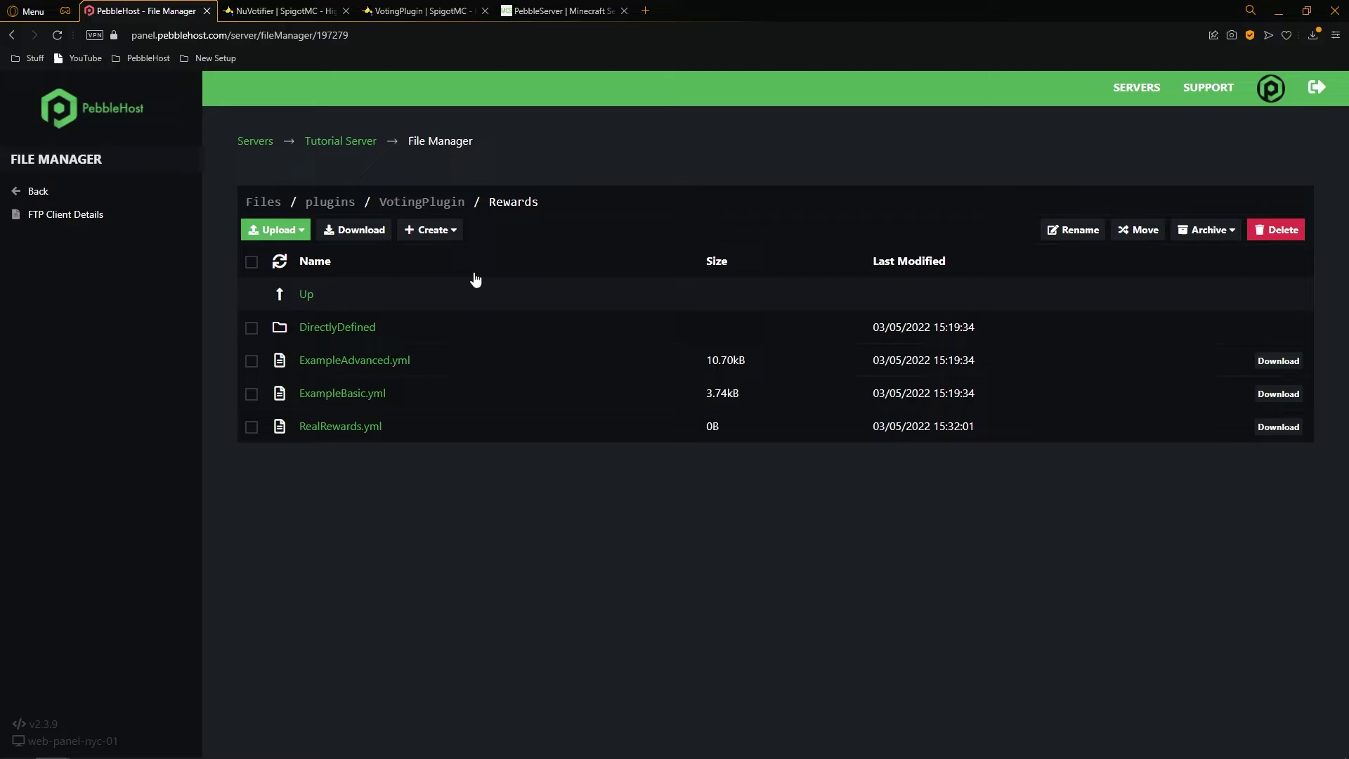
Paste the example rewards into RealRewards.yml, review them, and save the file.
left_click(412, 430)
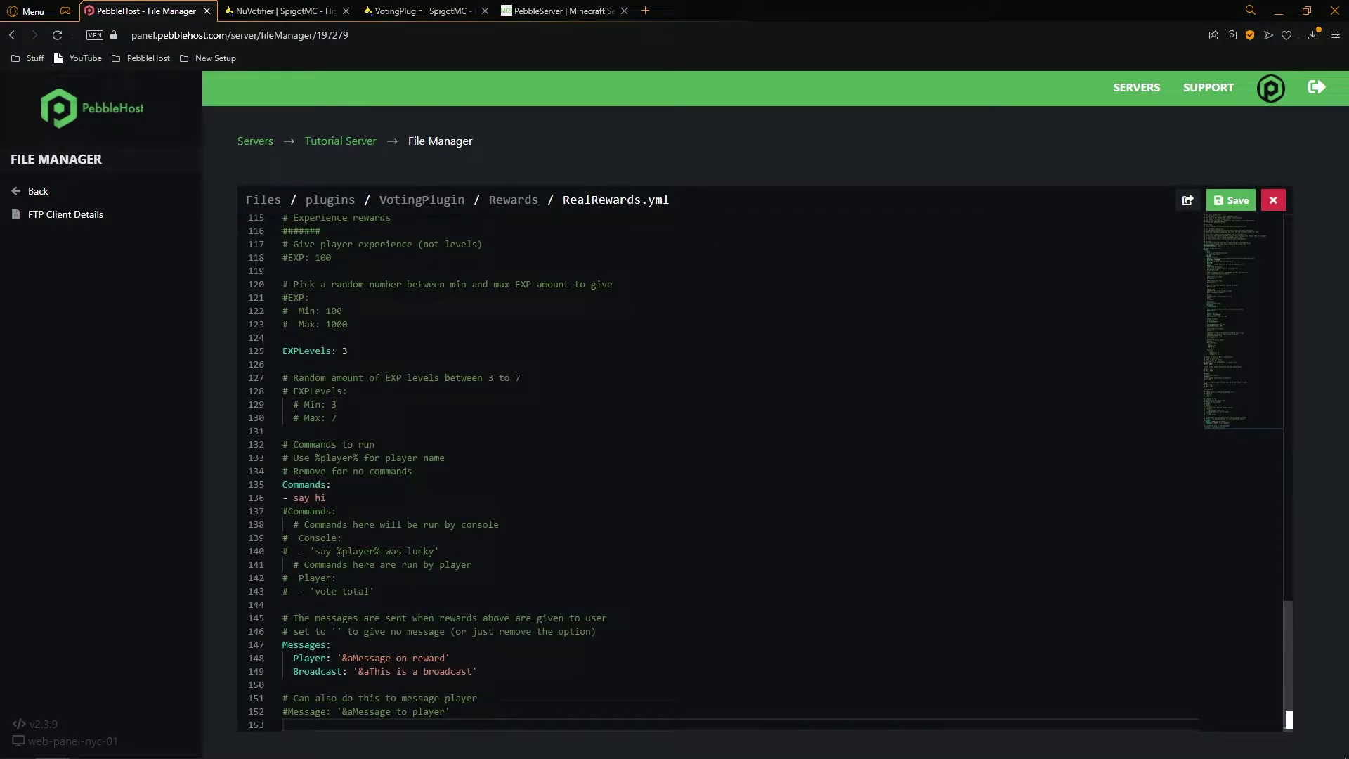
scroll(723, 471, "up", 7)
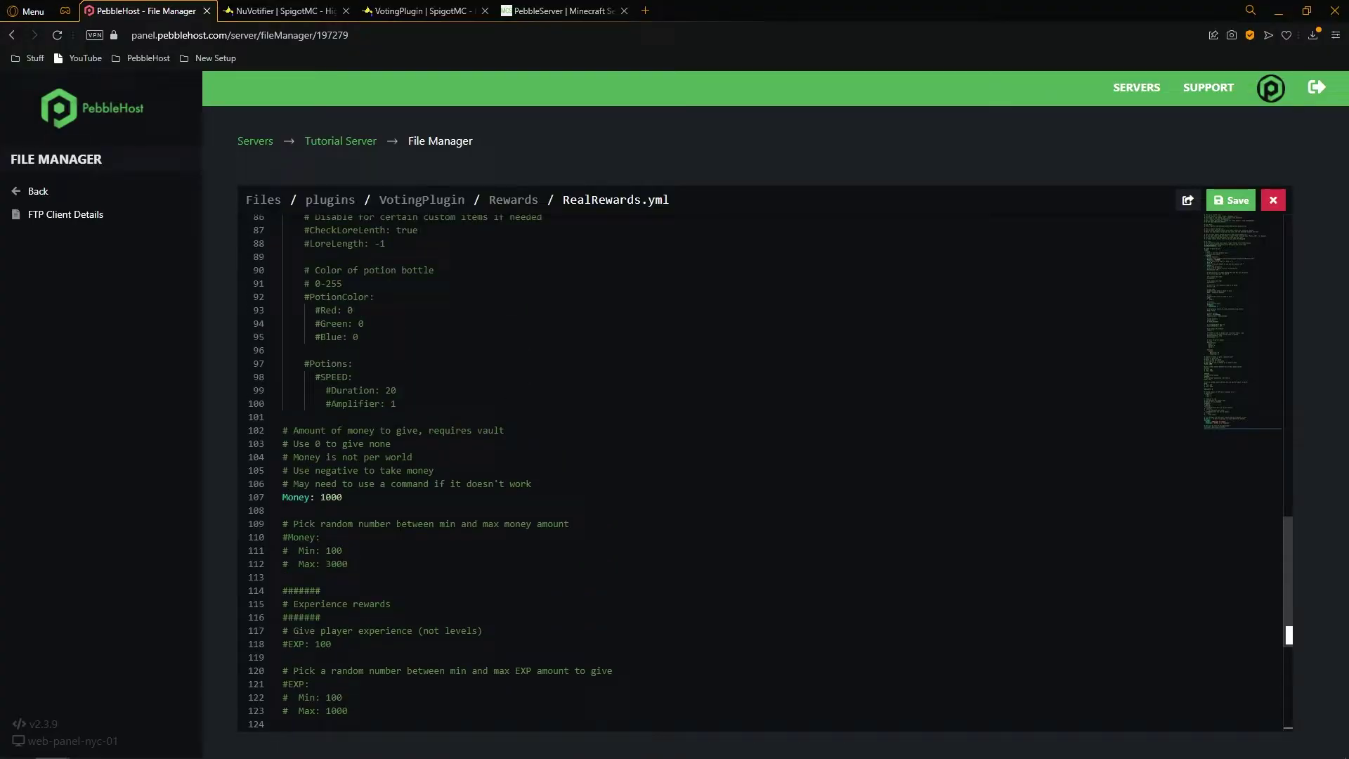
scroll(724, 471, "up", 5)
scroll(724, 470, "down", 8)
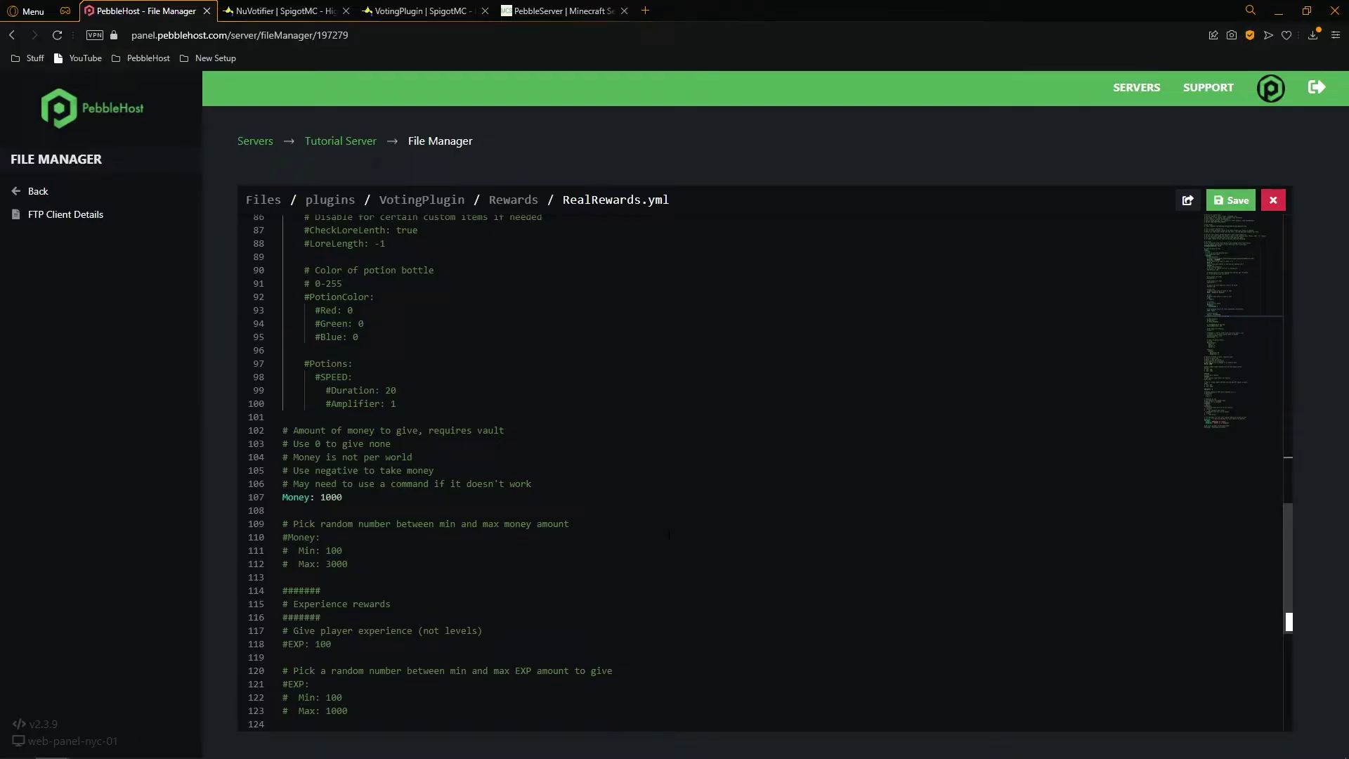
scroll(669, 536, "up", 15)
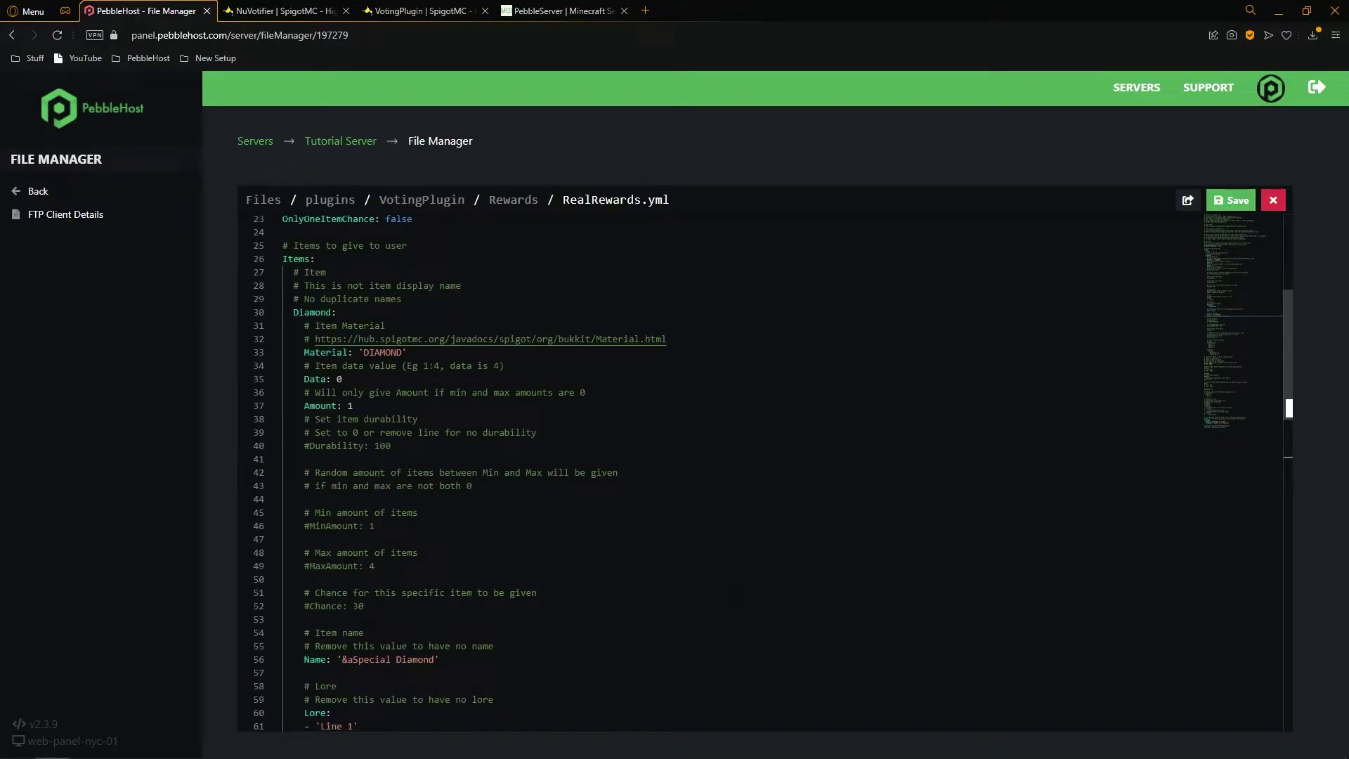
scroll(669, 536, "up", 5)
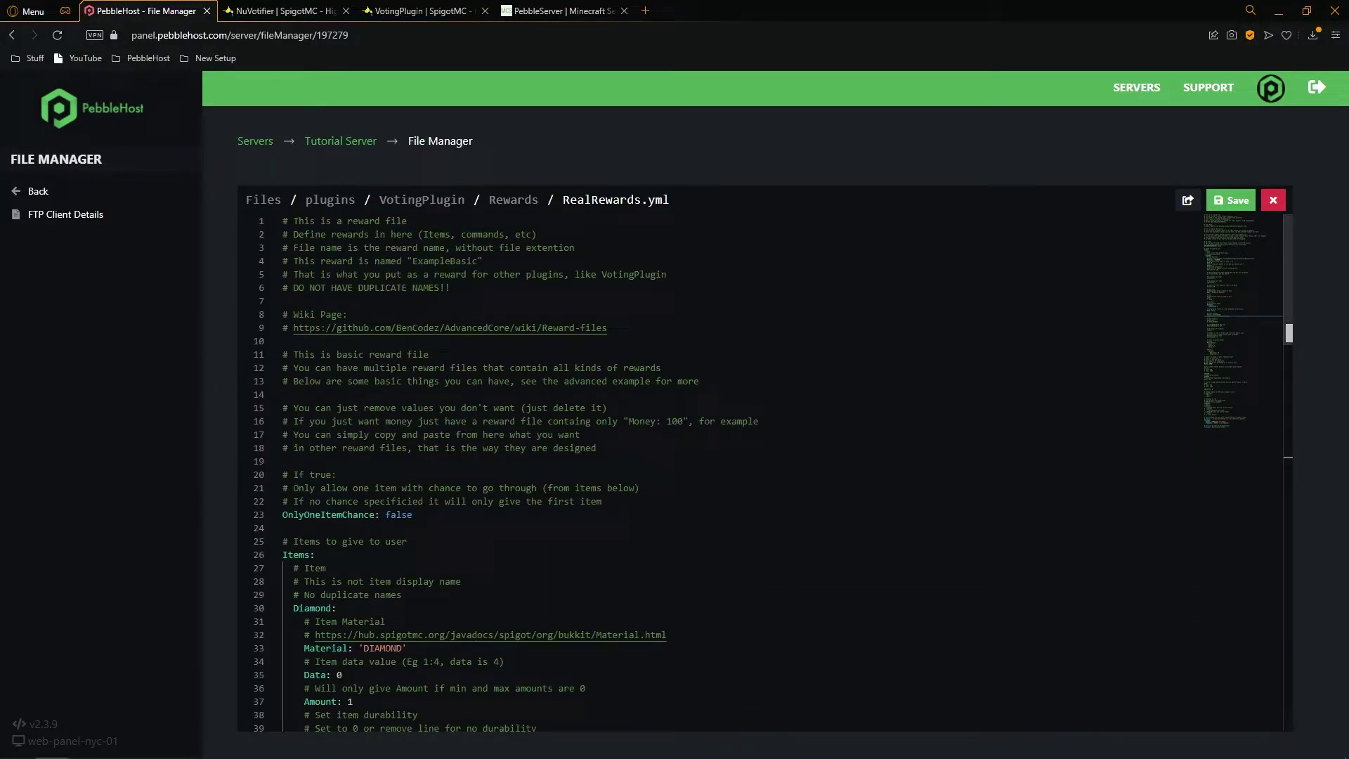
scroll(766, 473, "down", 5)
scroll(766, 473, "down", 8)
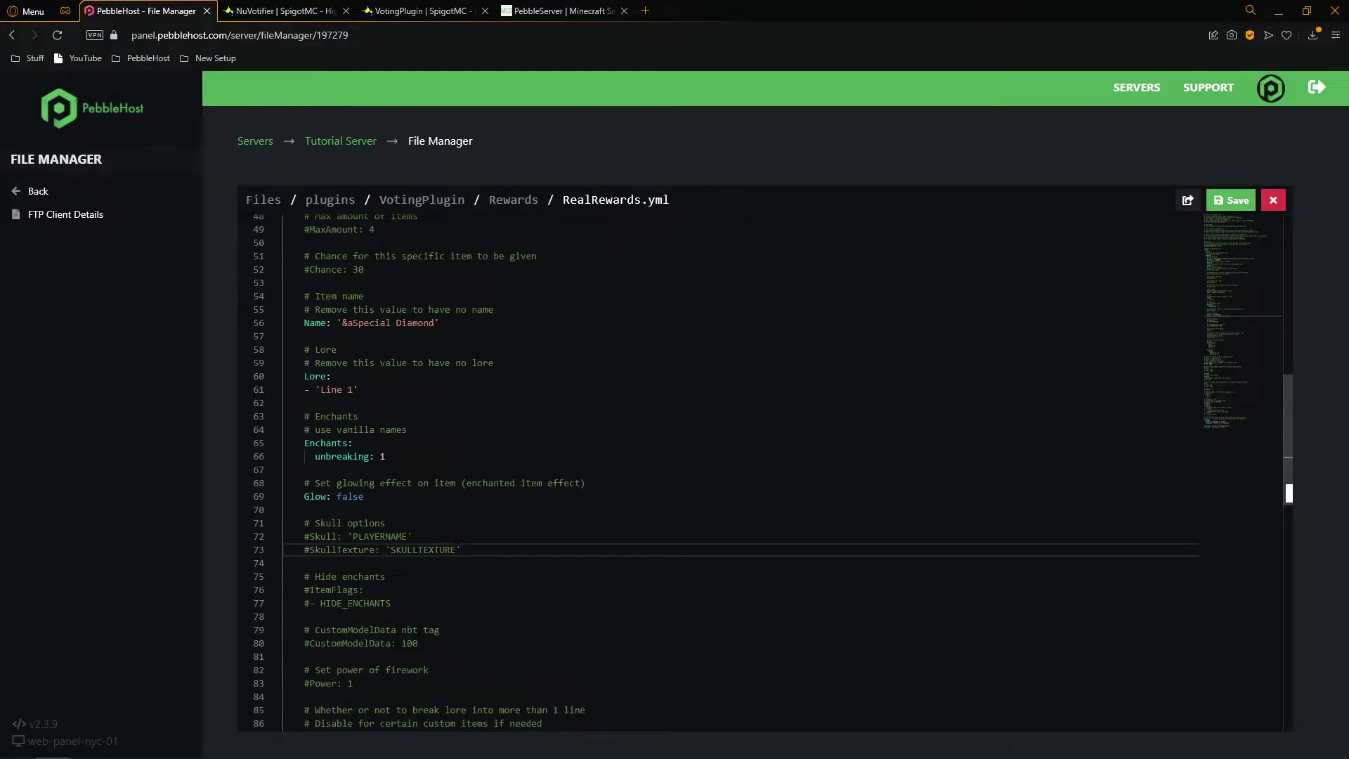
scroll(766, 472, "down", 14)
left_click(1232, 200)
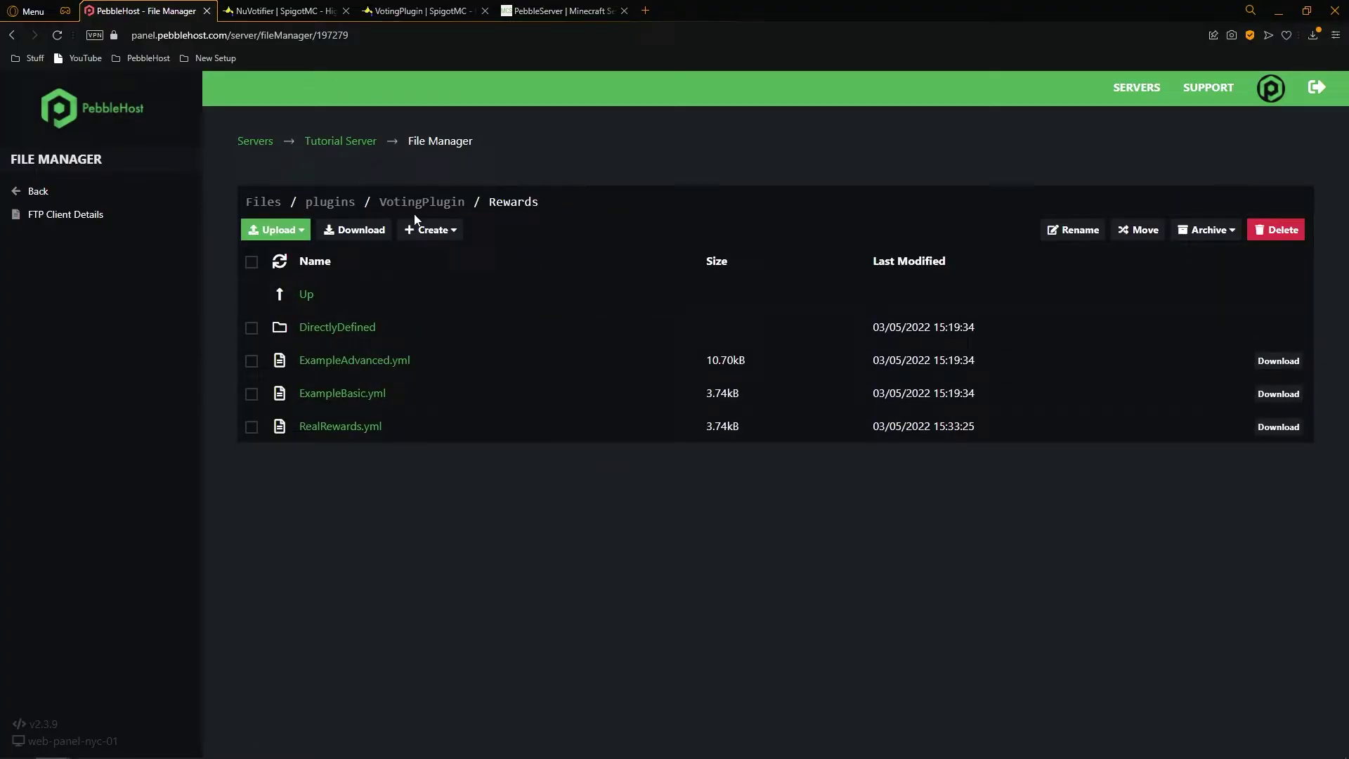
In VoteSites.yml, replace the empty {} after EverySiteReward with RealRewards.
left_click(429, 212)
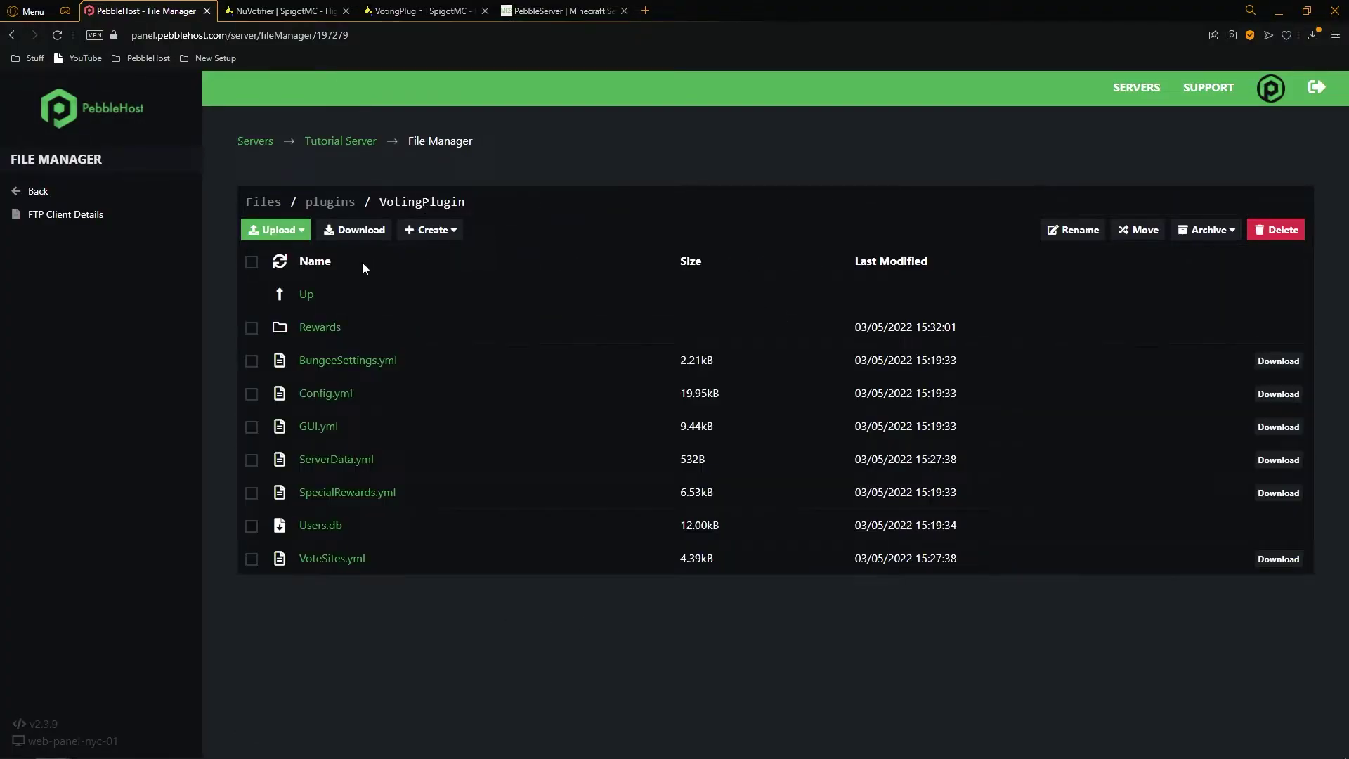
left_click(366, 568)
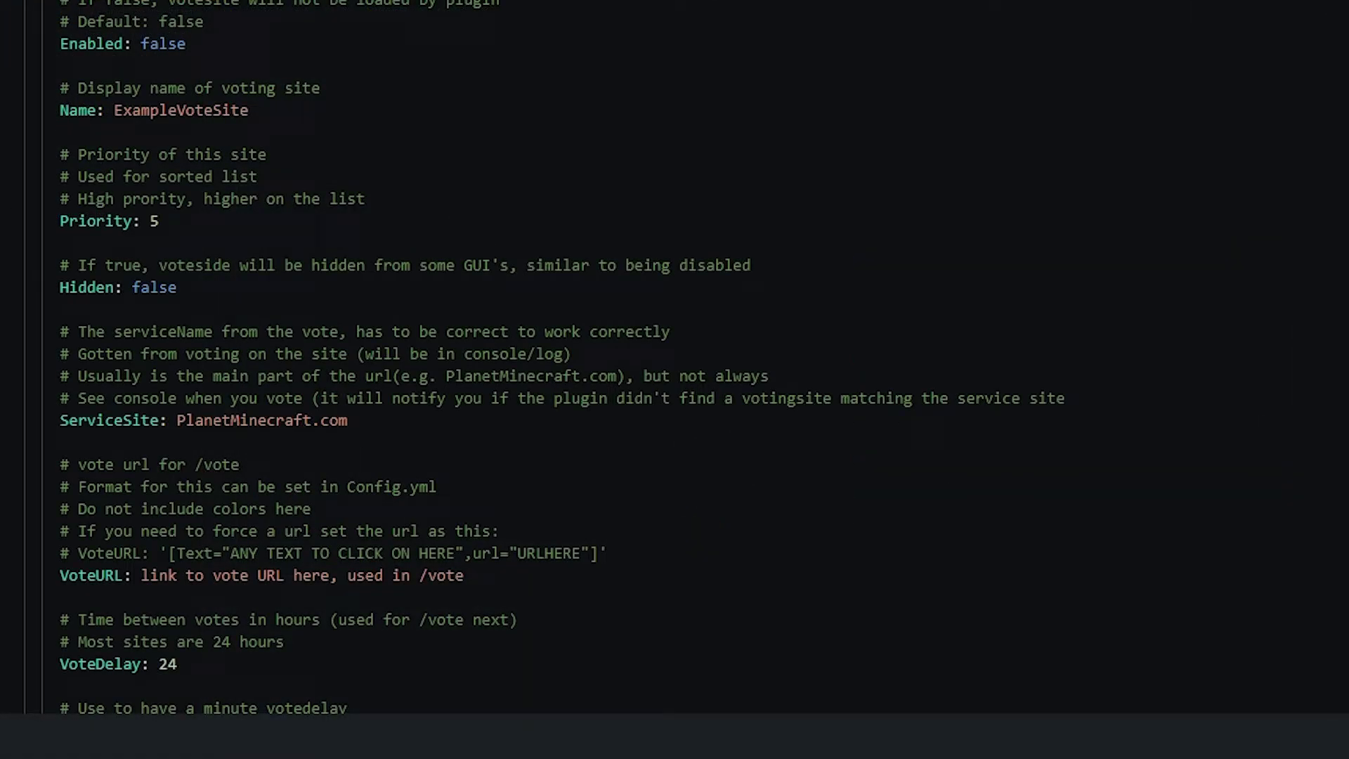
scroll(675, 352, "down", 15)
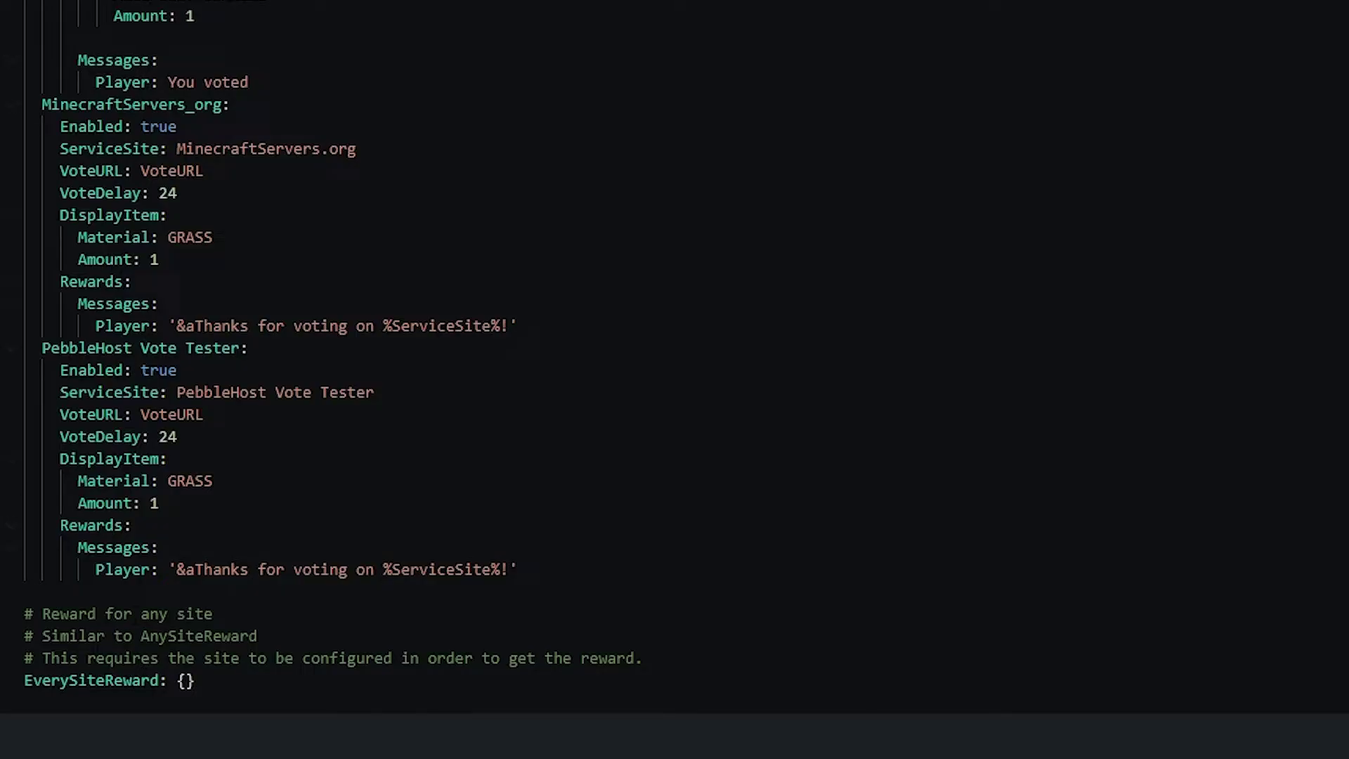
left_click(185, 681)
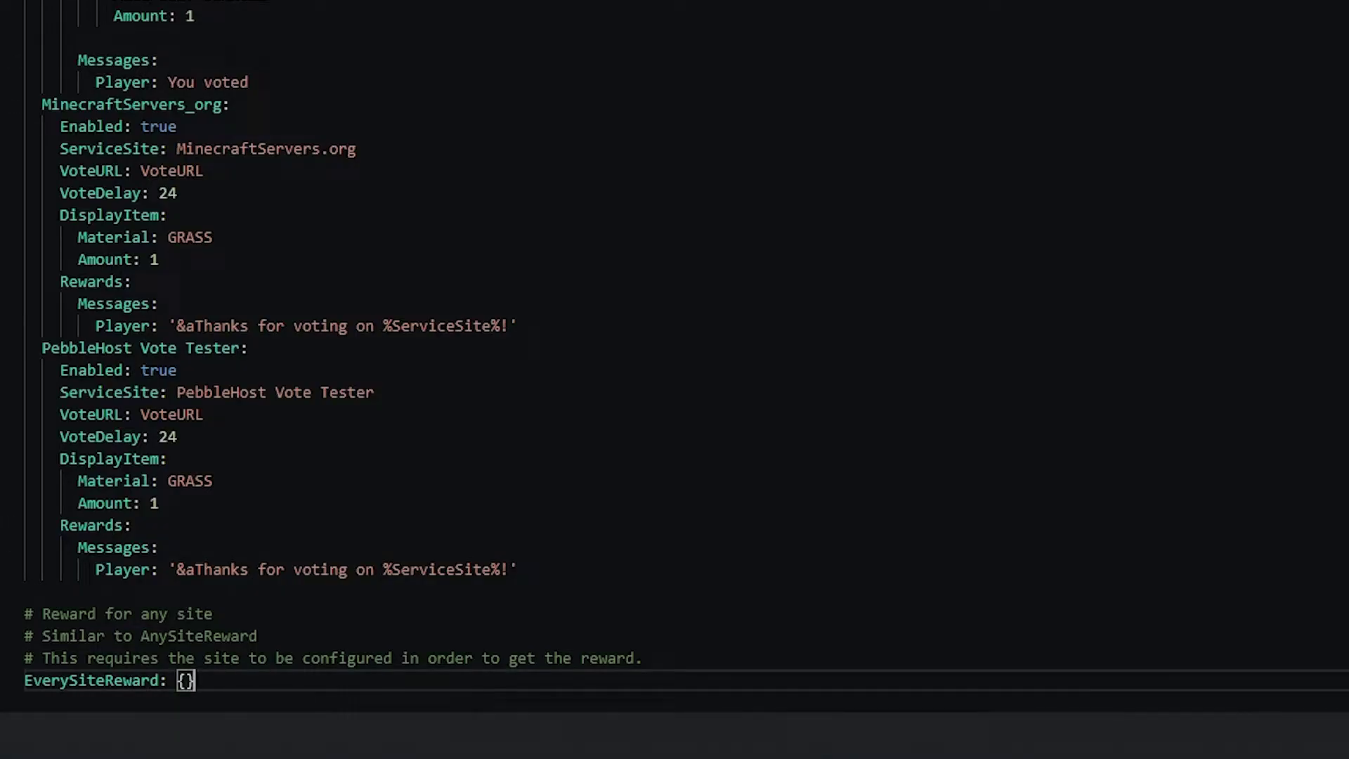
key("BackSpace")
type("RealRewards")
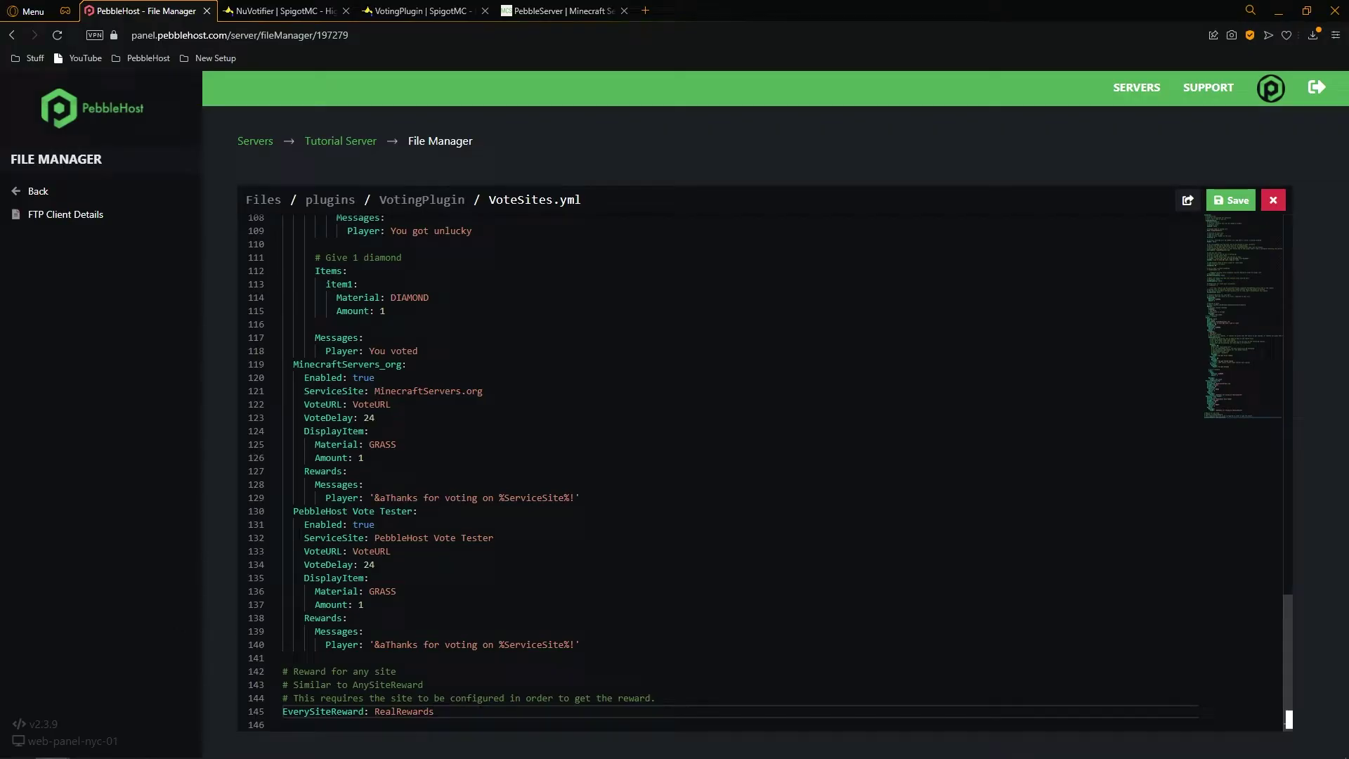
Set MinecraftServers_org's VoteURL to the server's listing page address and save VoteSites.yml.
left_click(1262, 217)
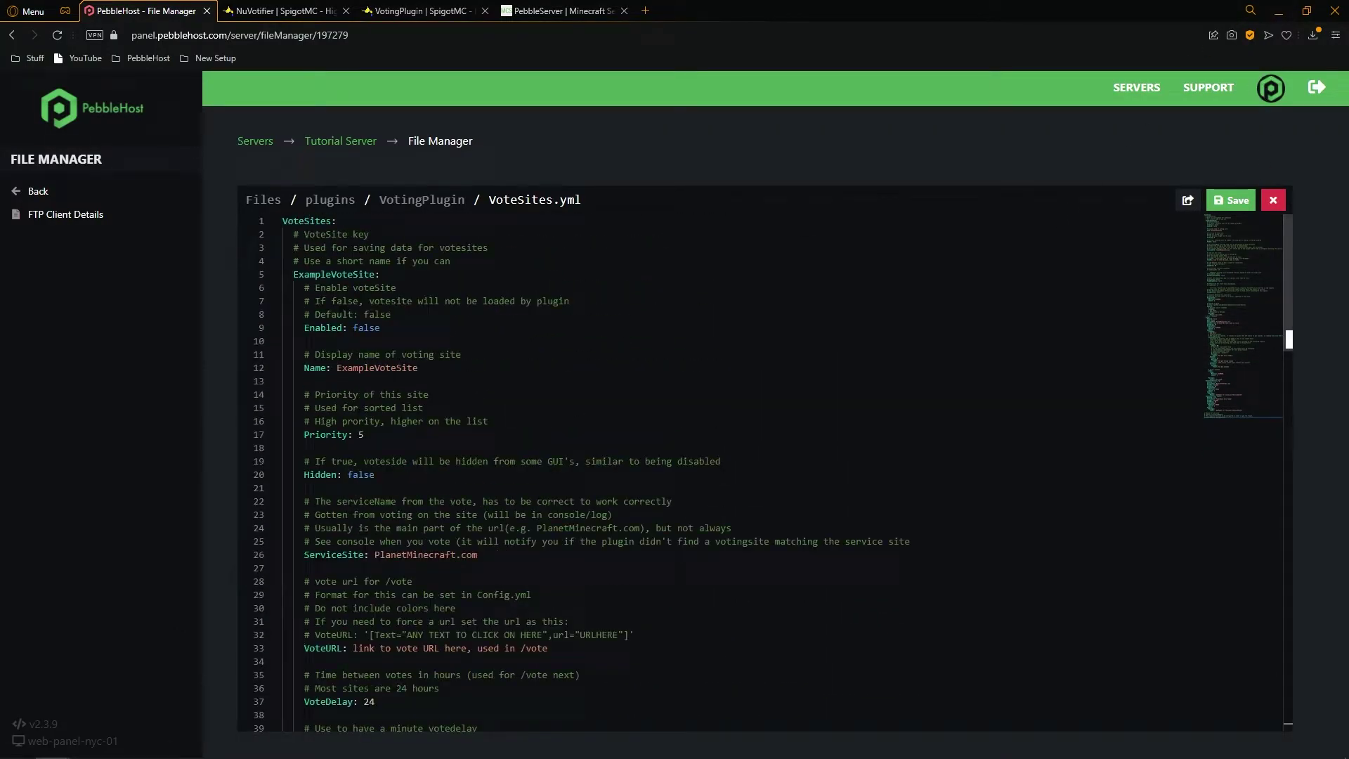
key("ctrl+End")
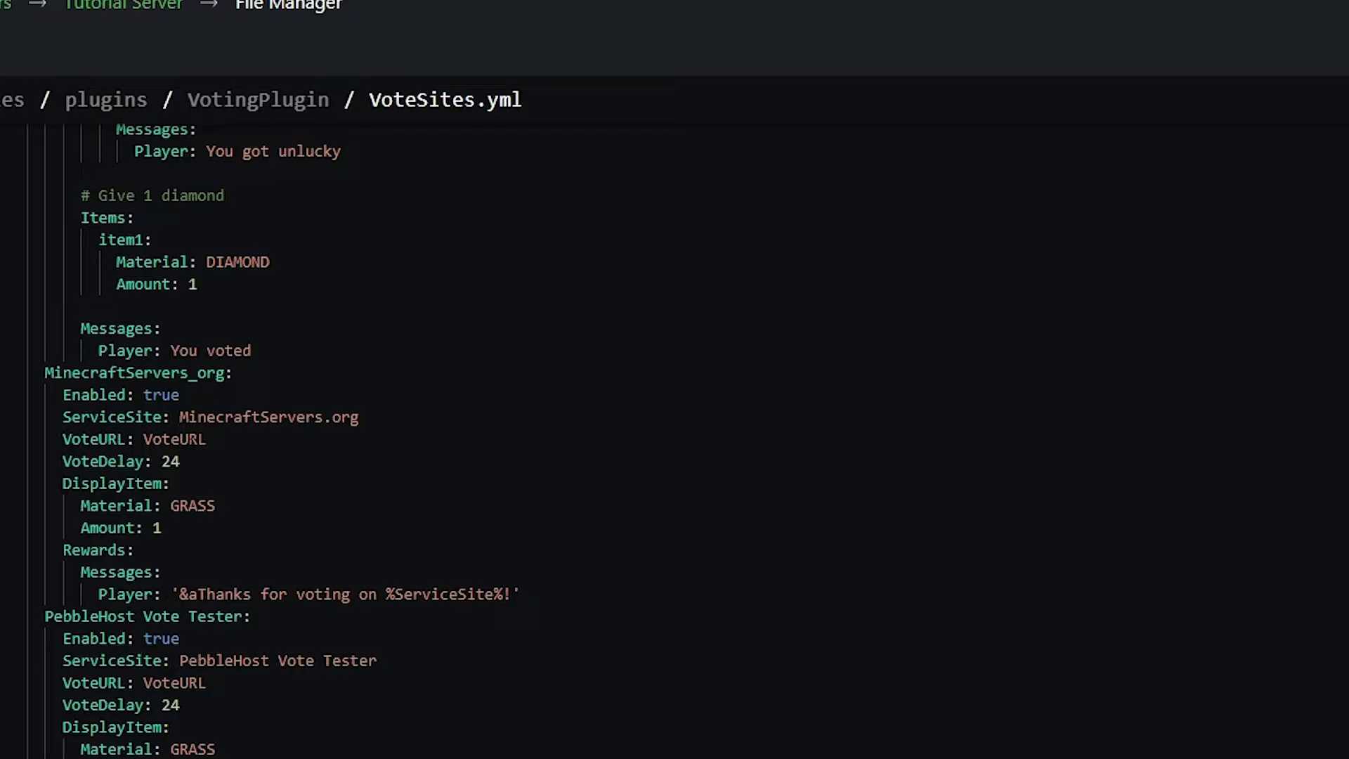
double_click(174, 439)
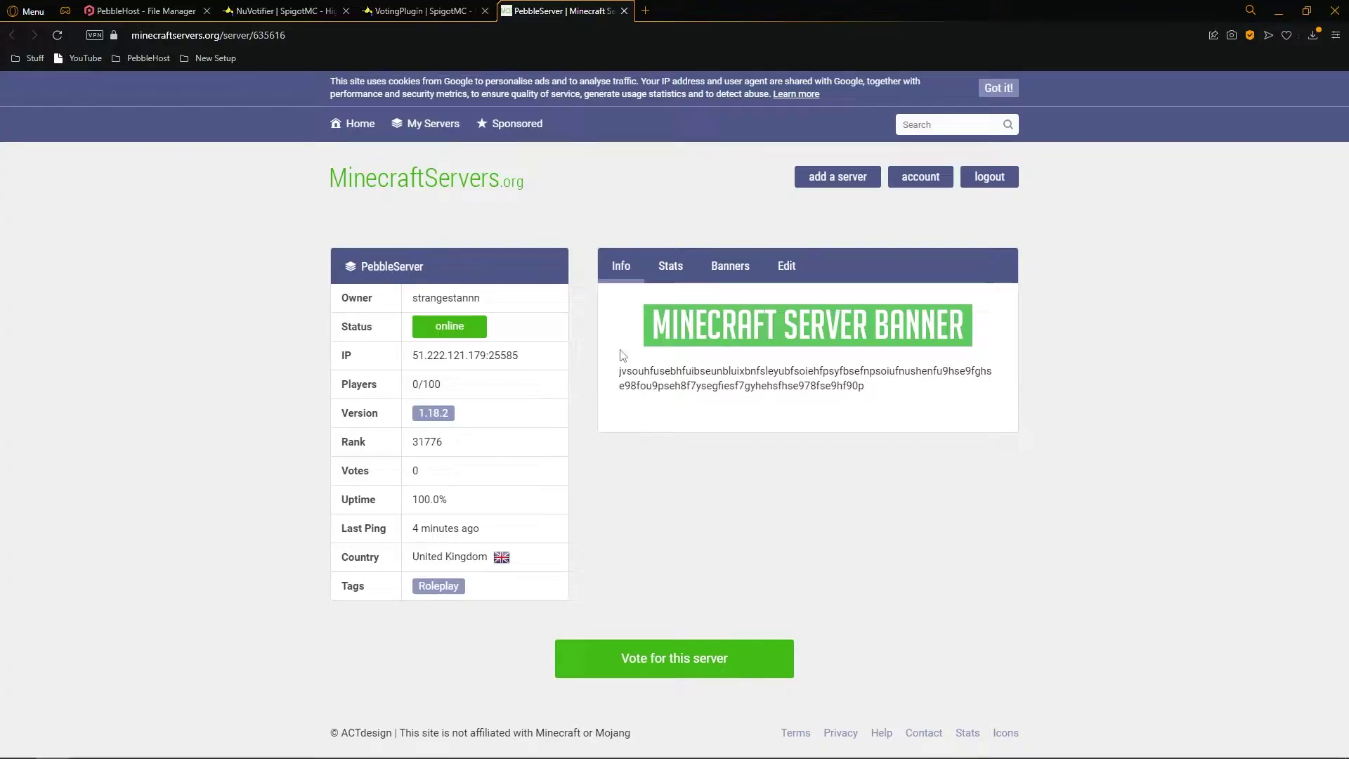
key("ctrl+l")
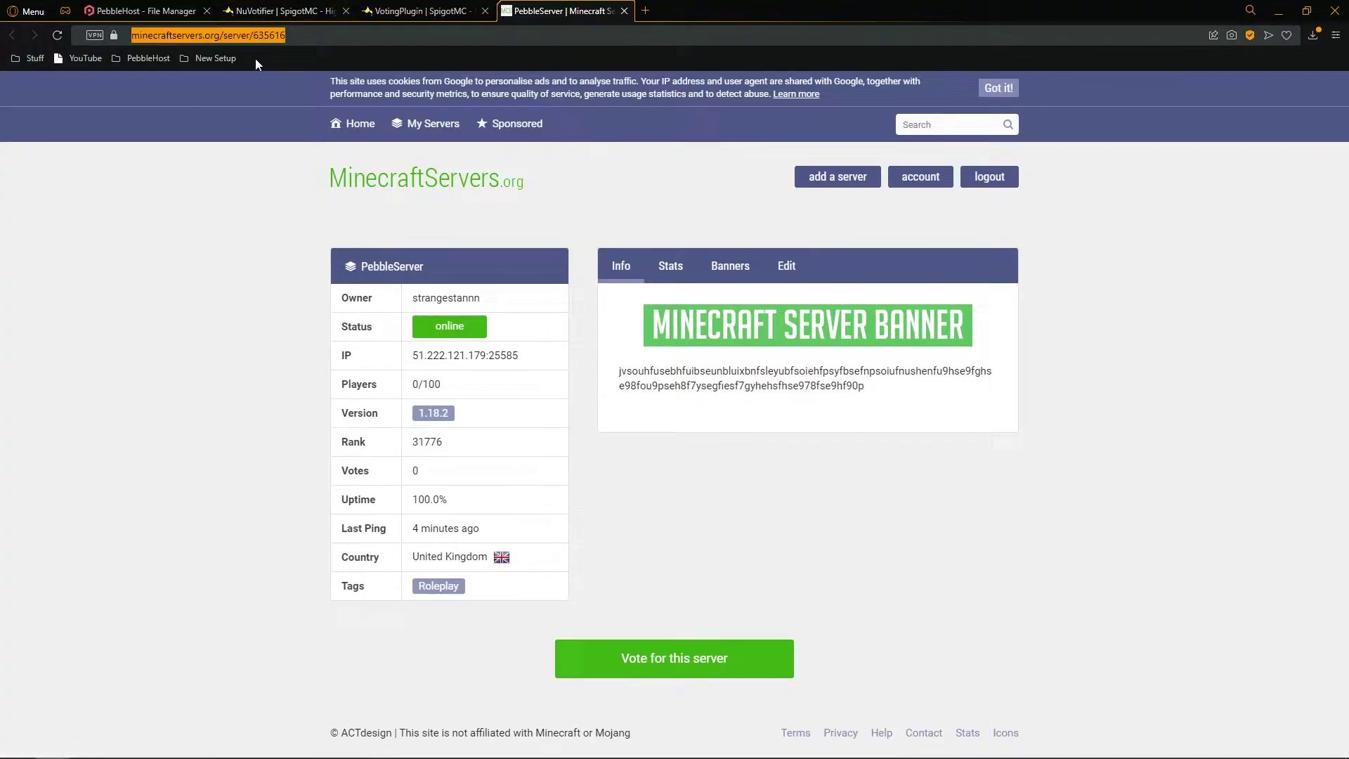
key("ctrl+c")
key("ctrl+v")
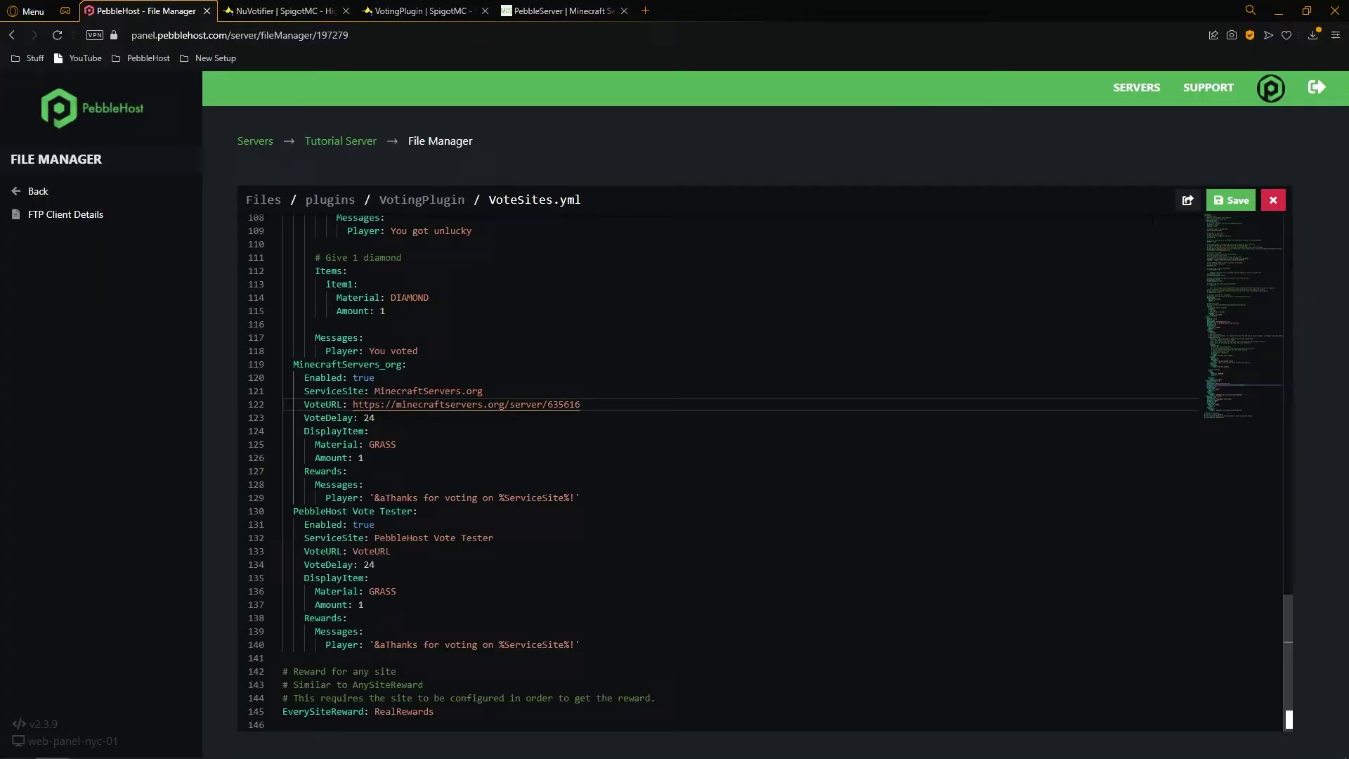
left_click(1230, 202)
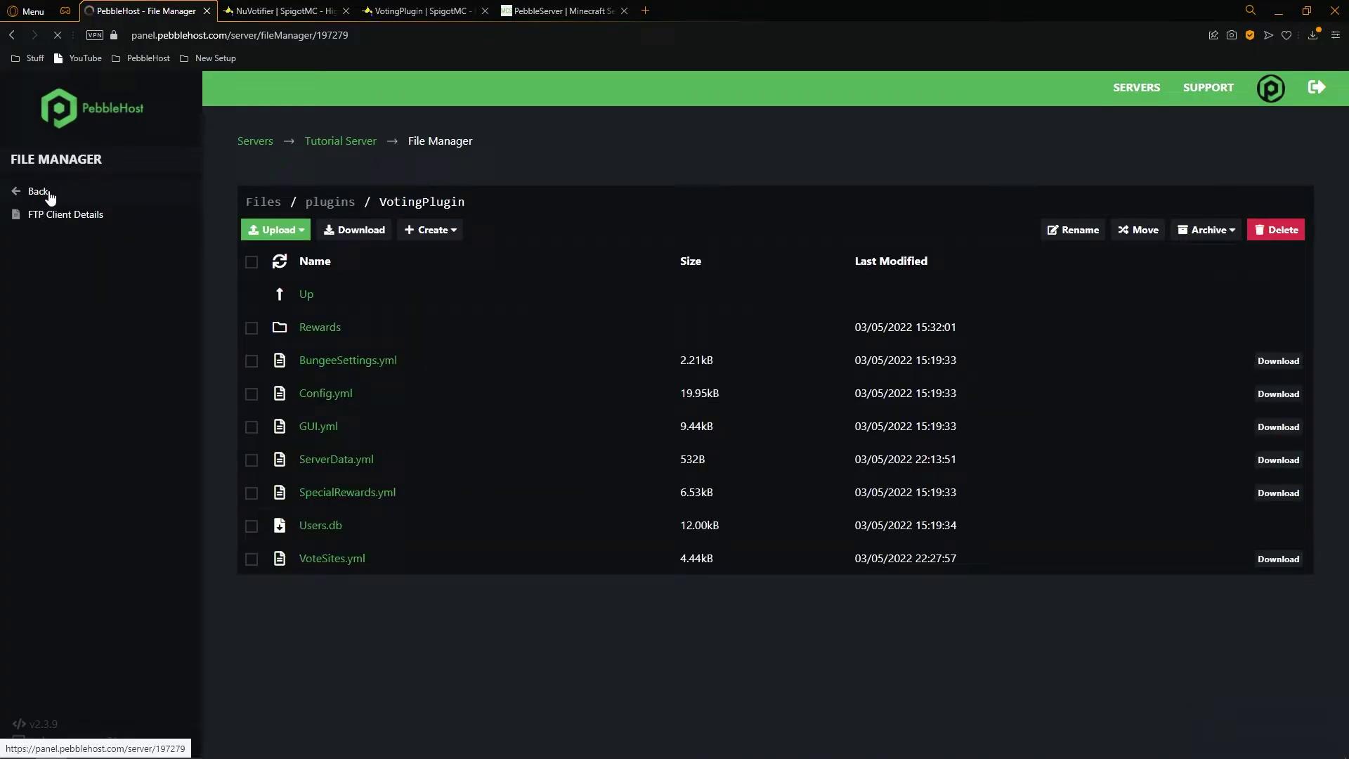
Begin a new MinecraftServers.org server listing and enter PebbleServer as its name.
left_click(42, 194)
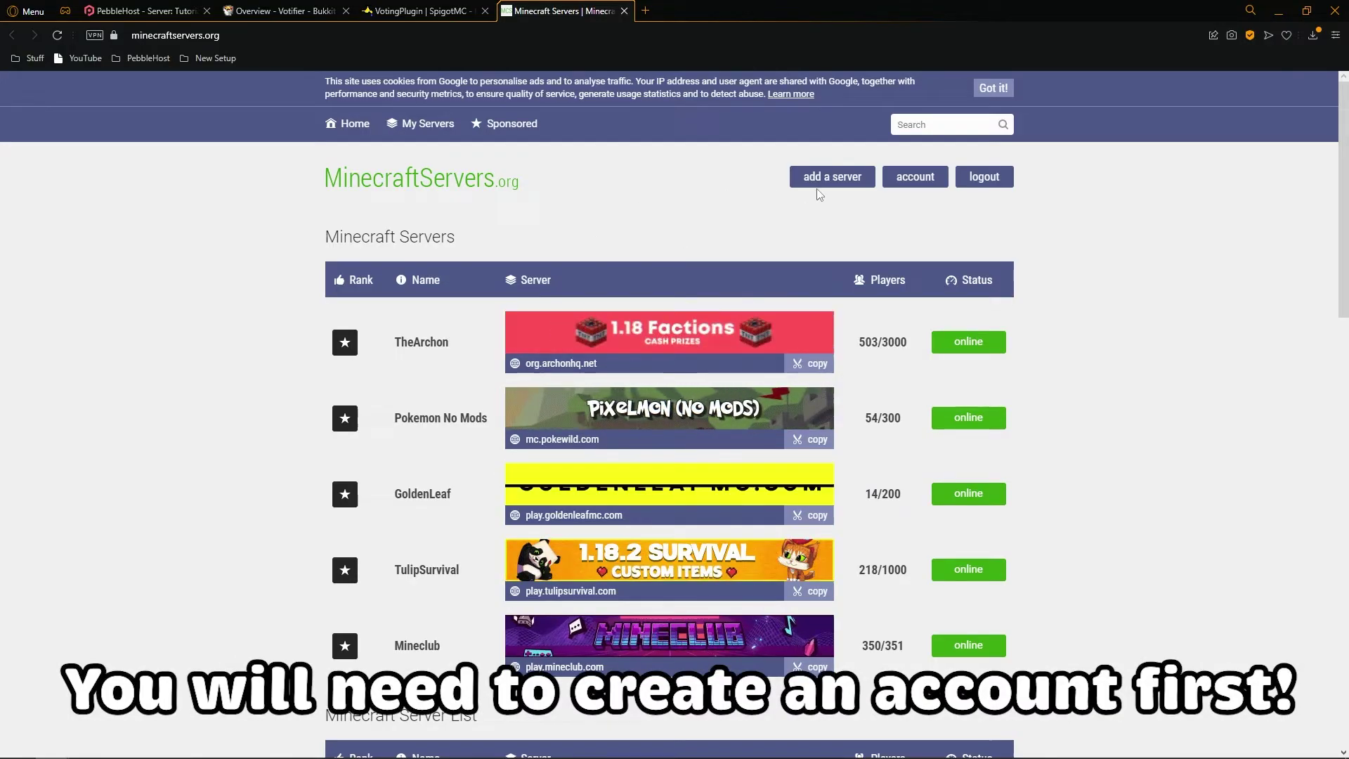
left_click(840, 190)
scroll(887, 323, "down", 1)
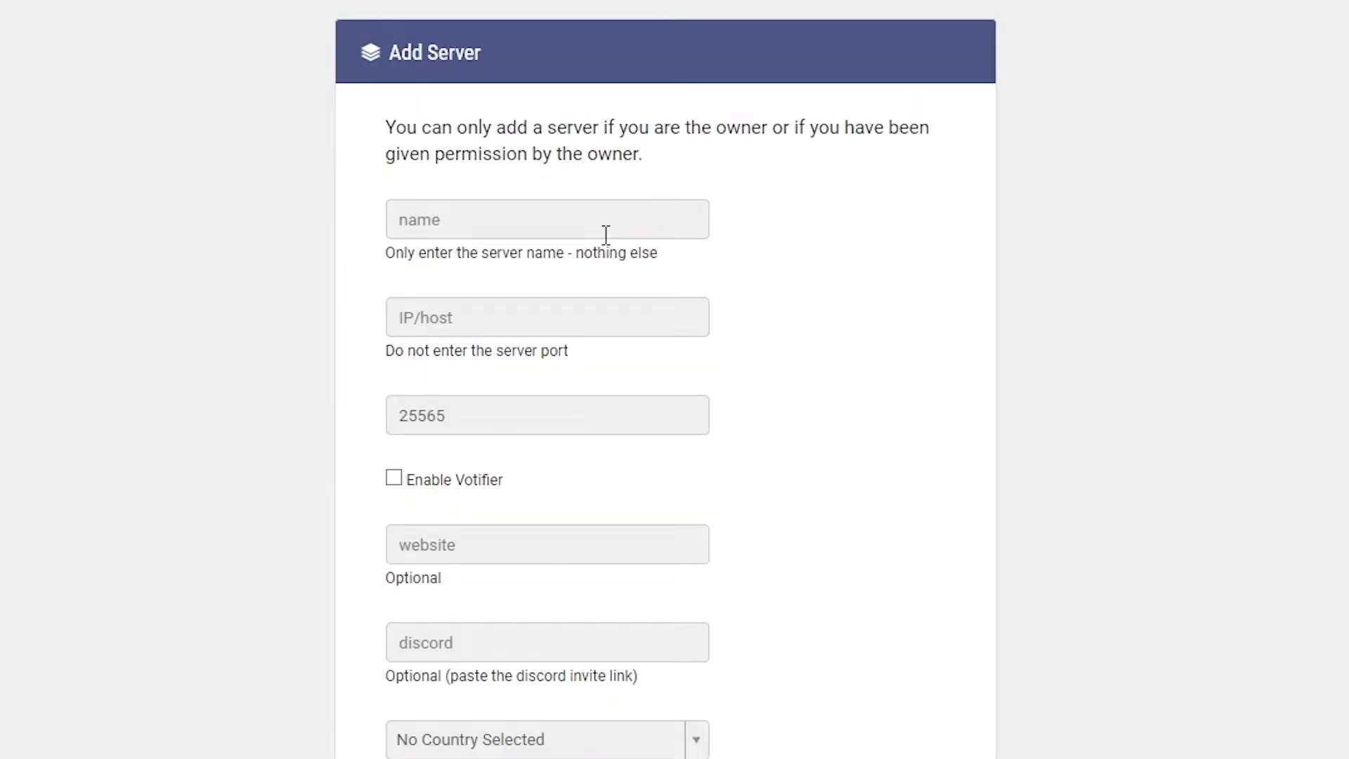
left_click(606, 234)
key("ctrl+v")
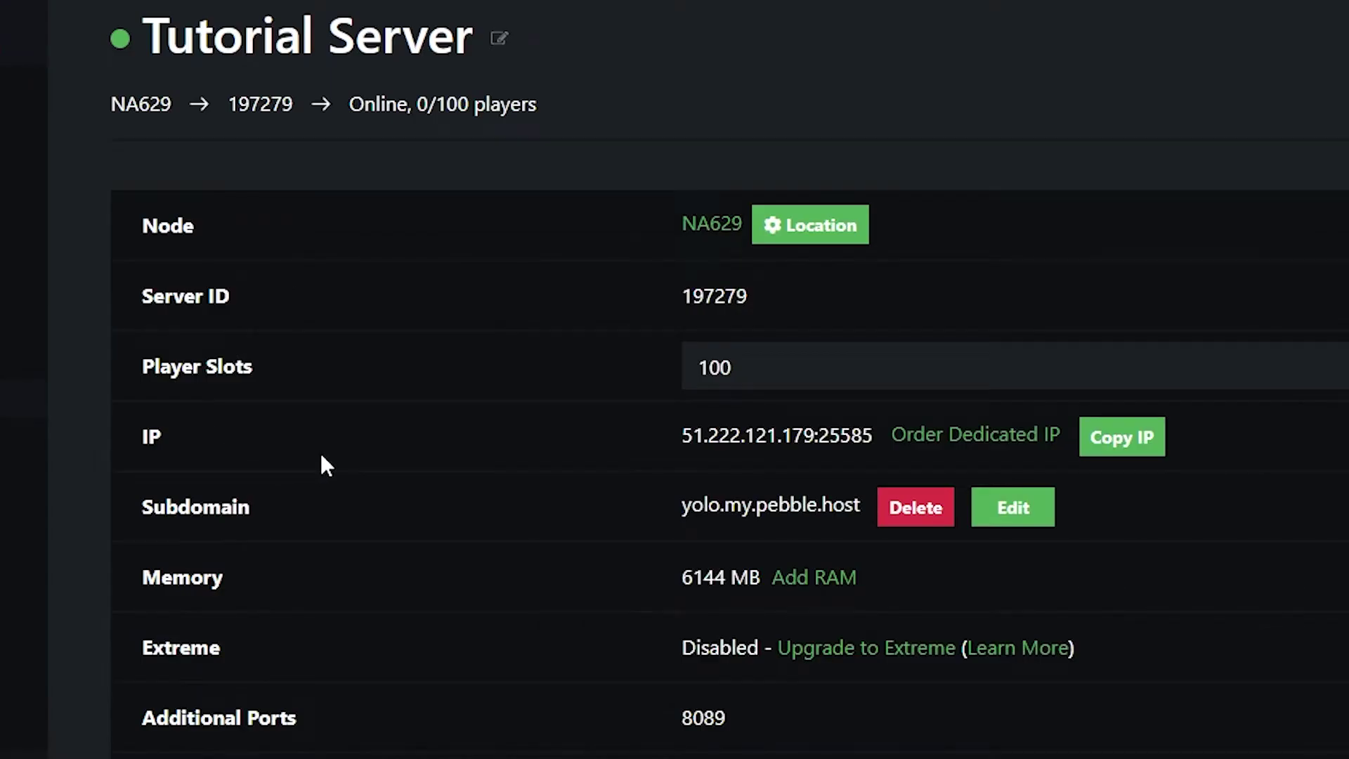
Copy the server IP 51.222.121.179 from the panel into the listing's IP/host field.
left_click_drag(680, 436, 814, 444)
left_click(819, 384)
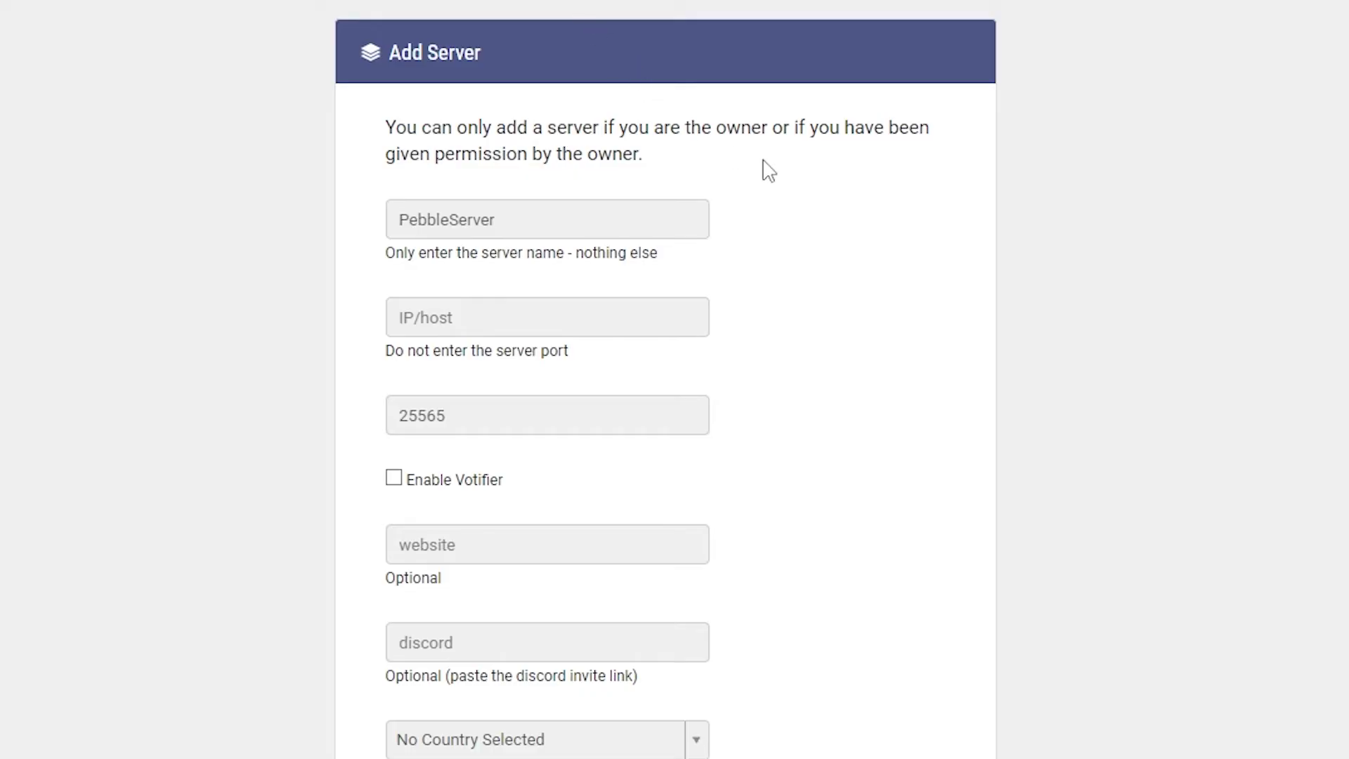
left_click(480, 322)
key("ctrl+v")
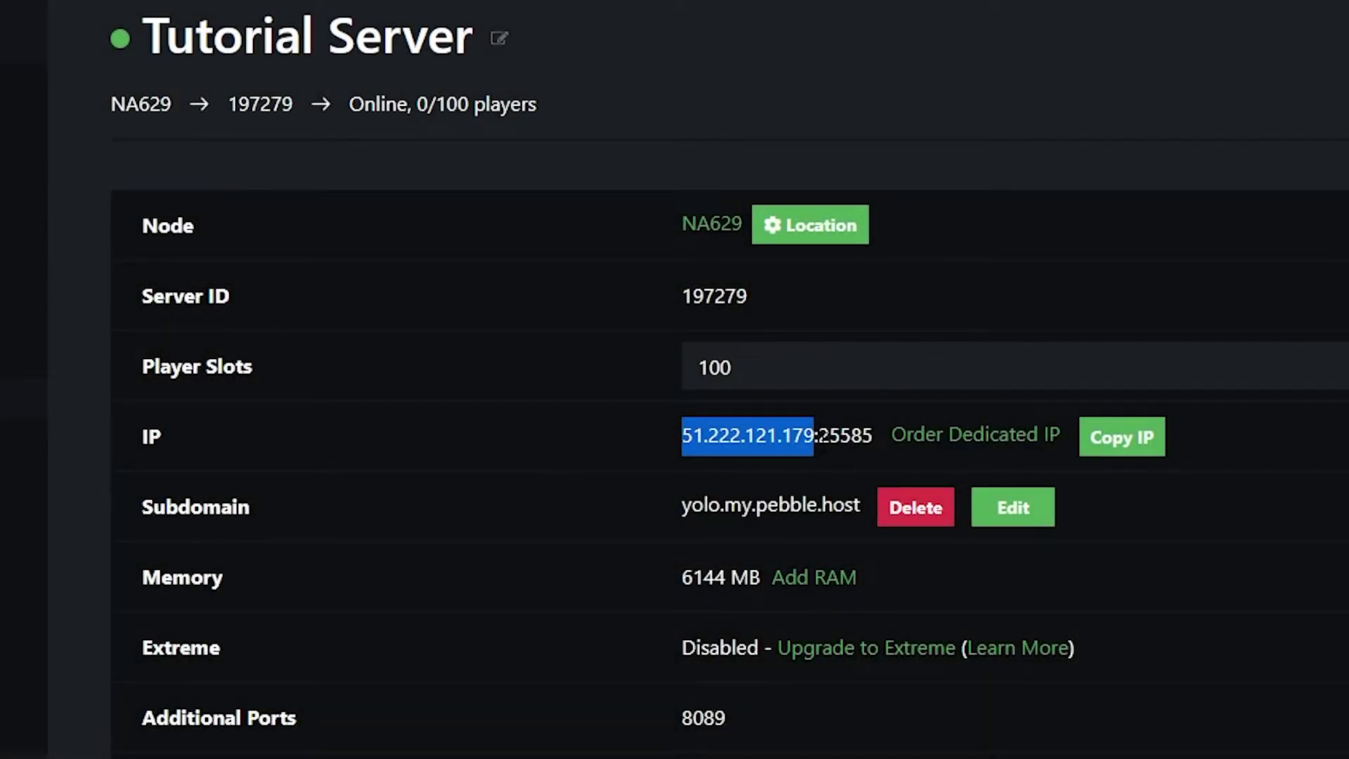
Replace the listing's default port 25565 with the server's port 25585.
left_click_drag(818, 437, 872, 443)
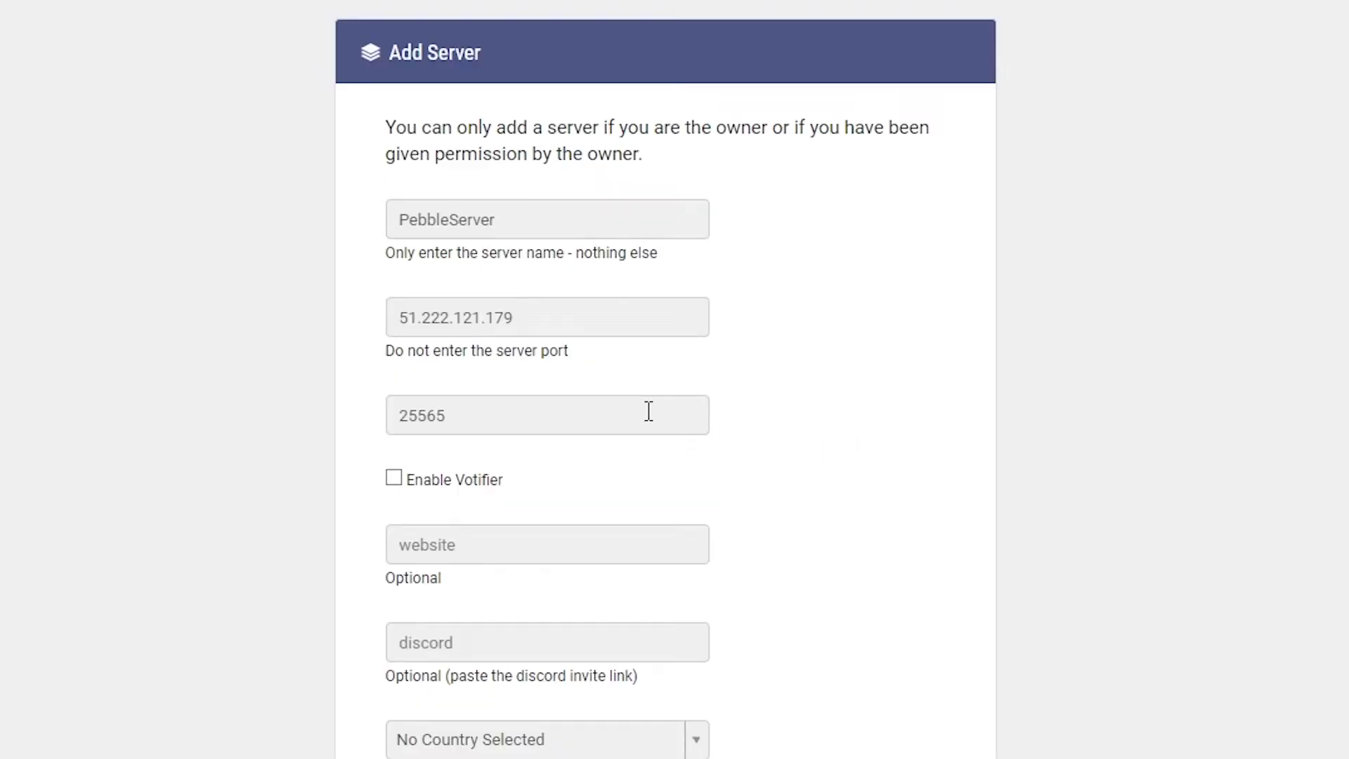
left_click_drag(647, 409, 334, 407)
key("ctrl+v")
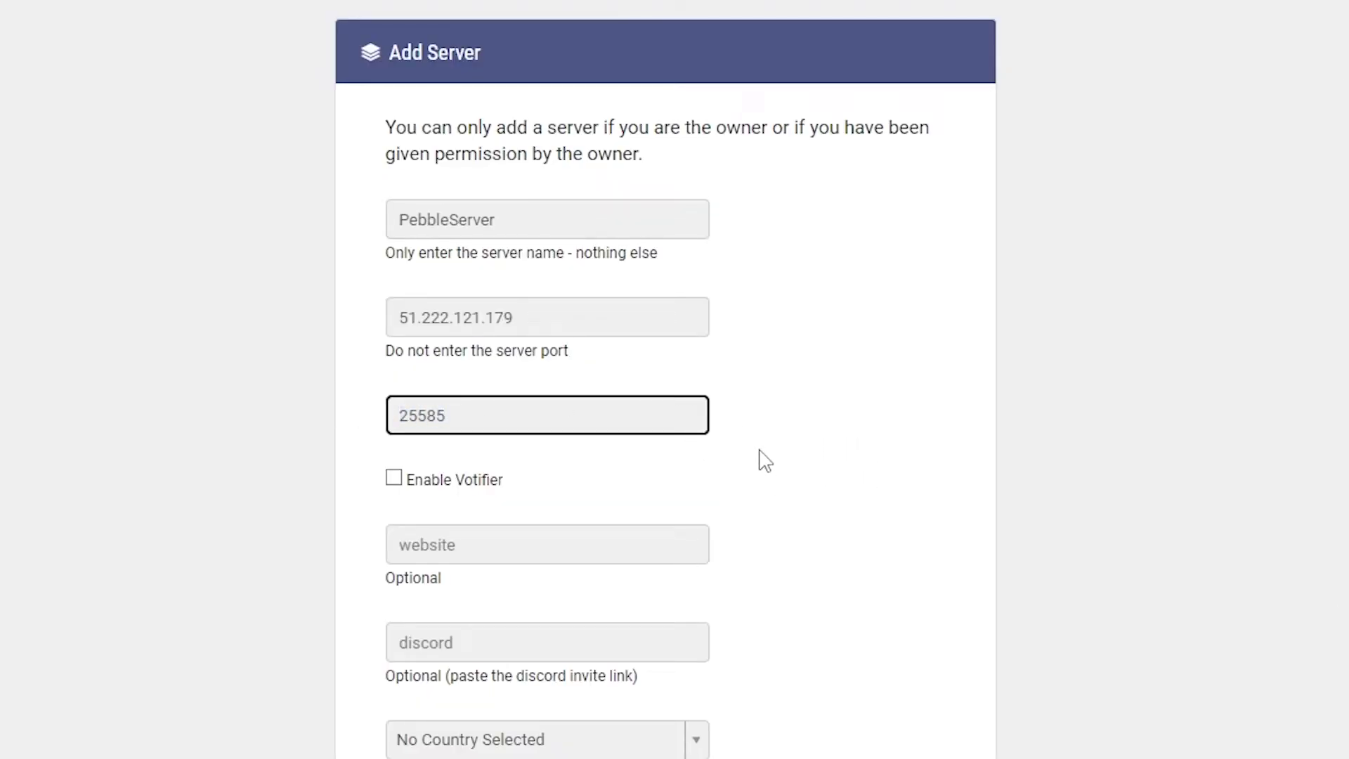
Enable Votifier for the listing and set its host to 51.222.121.179.
left_click(463, 469)
left_click(457, 492)
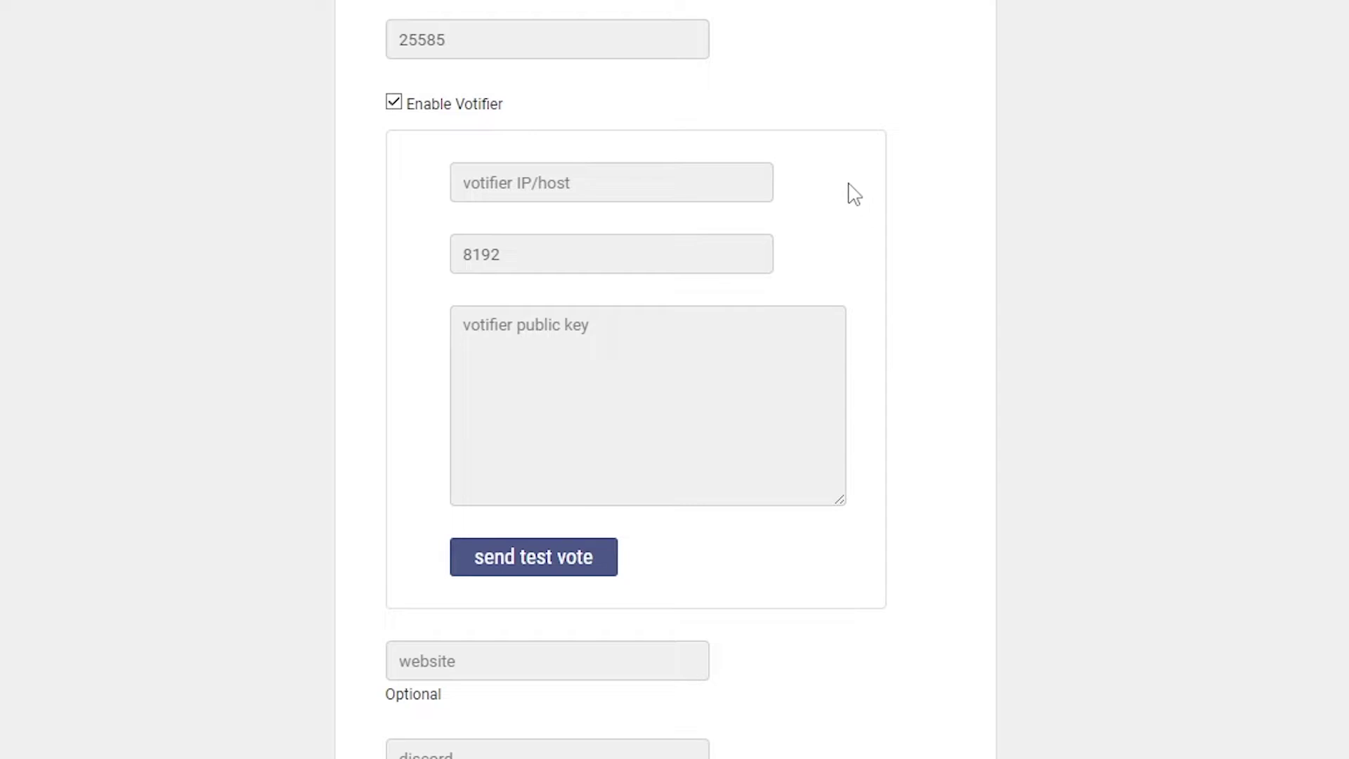
left_click(626, 173)
key("ctrl+v")
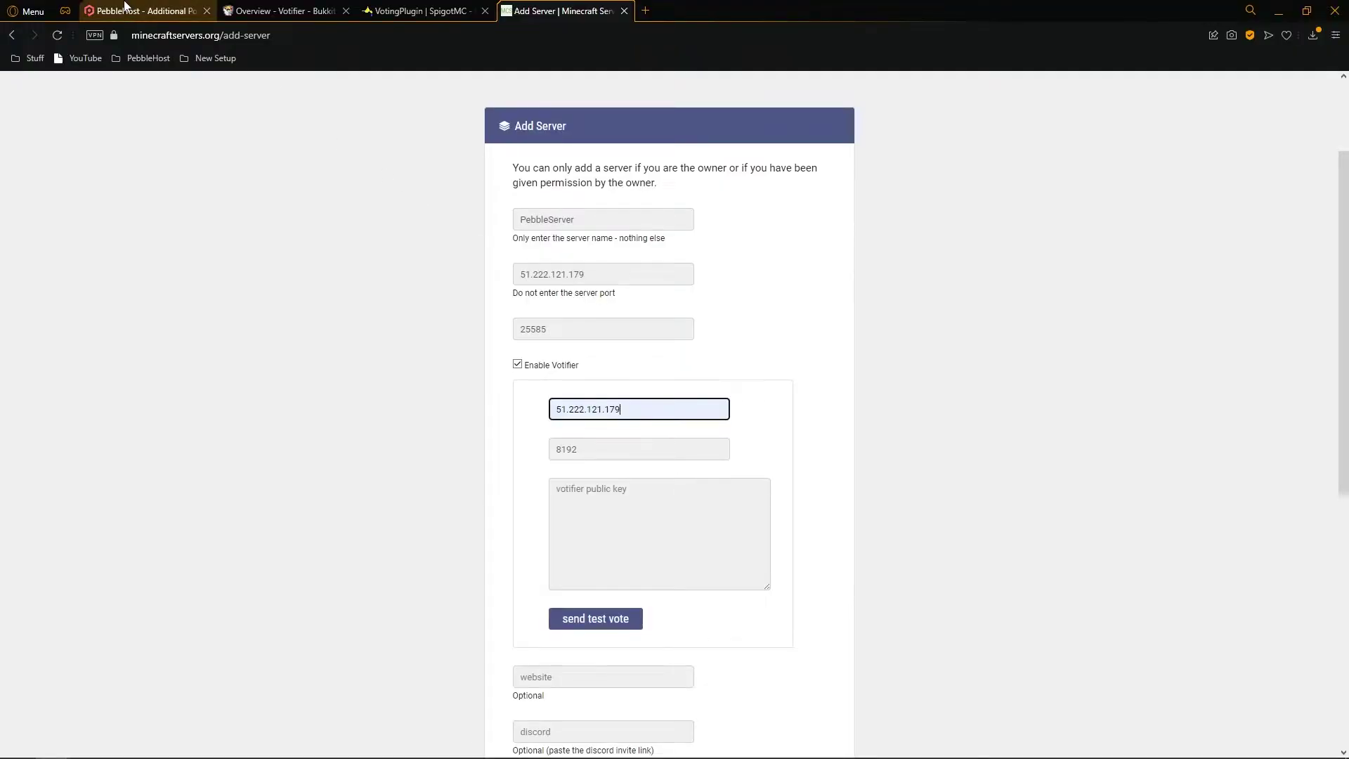
Set the Votifier port to 8089, copied from PebbleHost's Additional Ports.
left_click(113, 10)
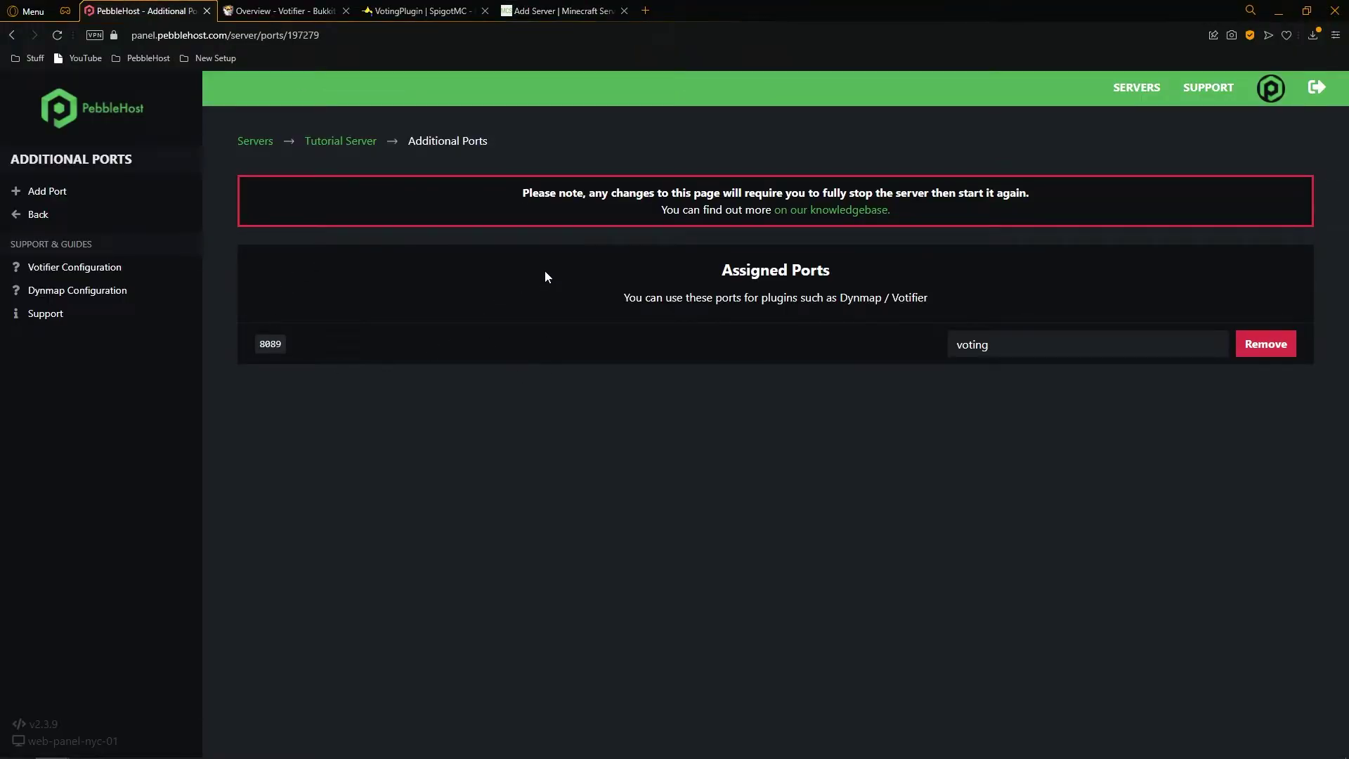
double_click(270, 344)
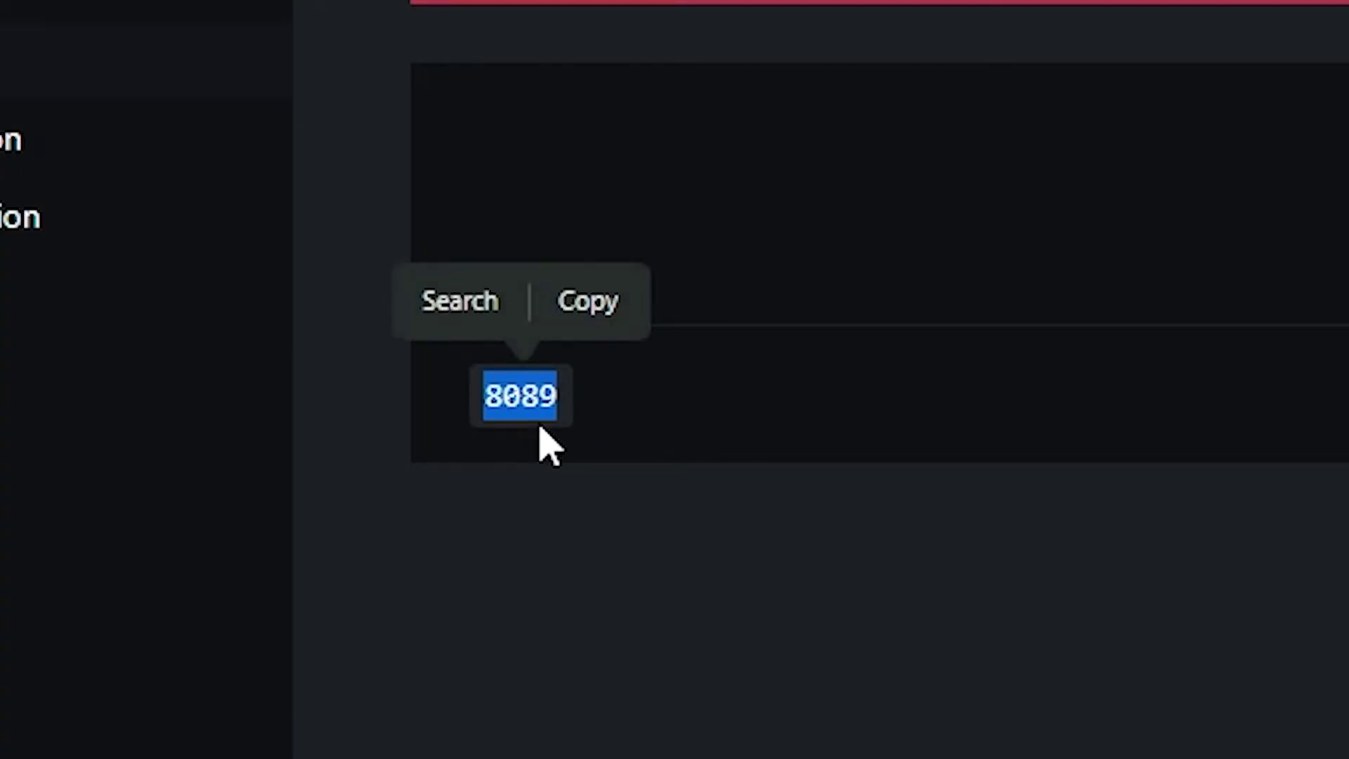
key("ctrl+c")
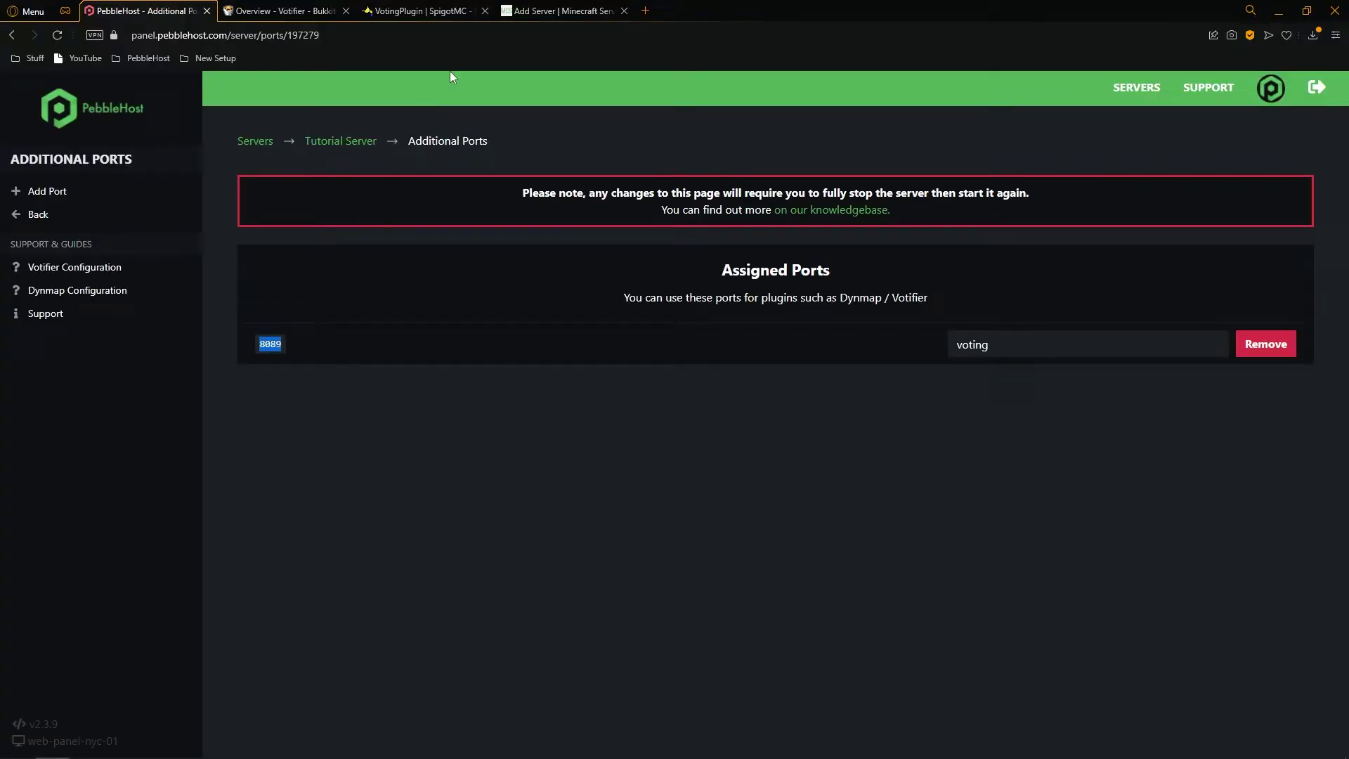
left_click(566, 11)
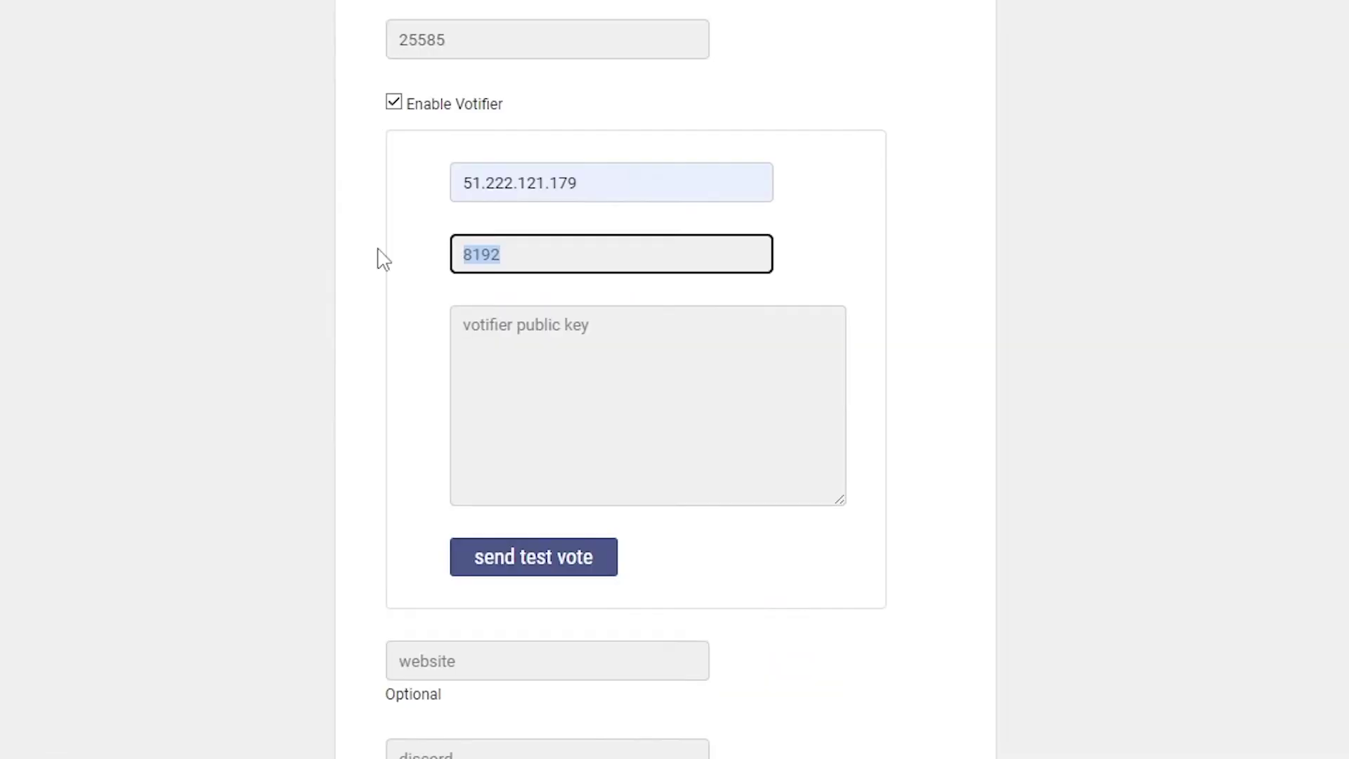
key("ctrl+v")
left_click(506, 289)
scroll(693, 186, "down", 2)
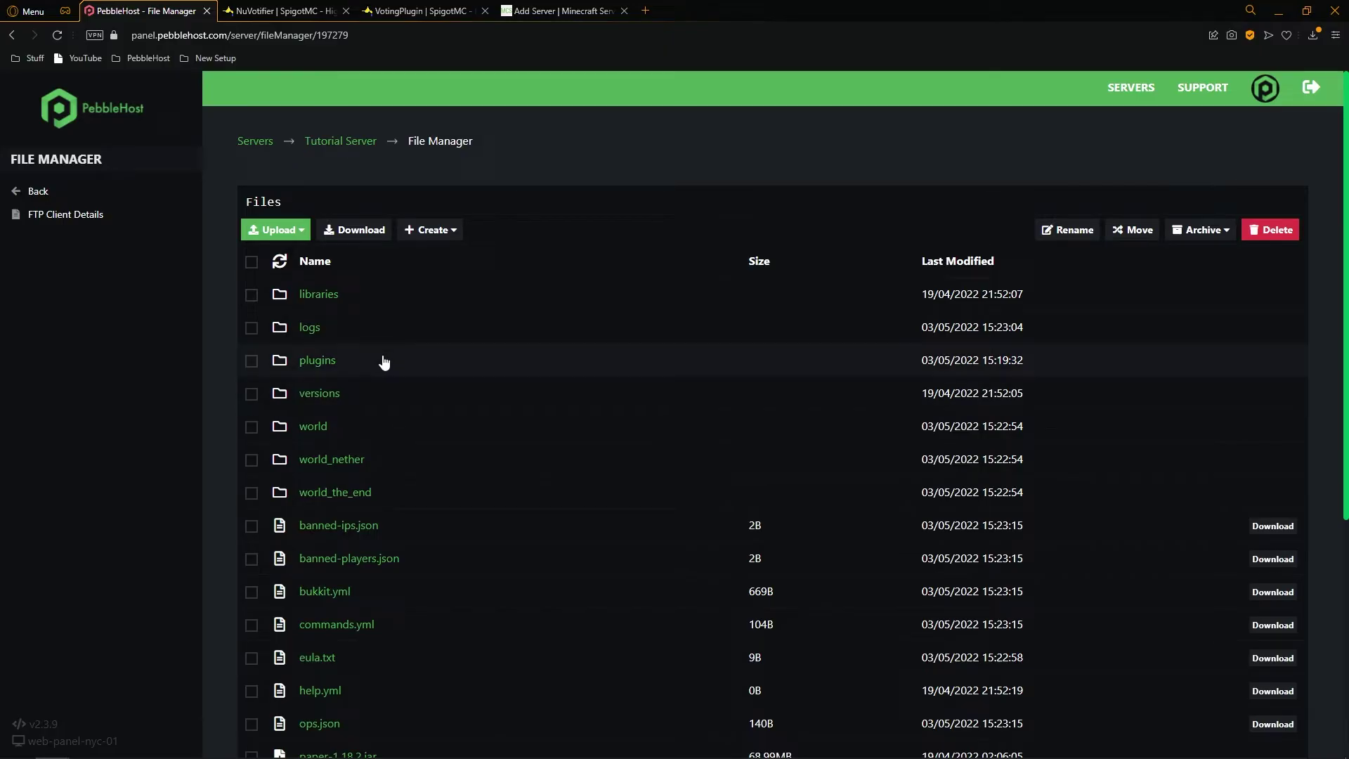
Copy the key from plugins/Votifier/rsa/public.key into the listing's Votifier public key field.
left_click(368, 359)
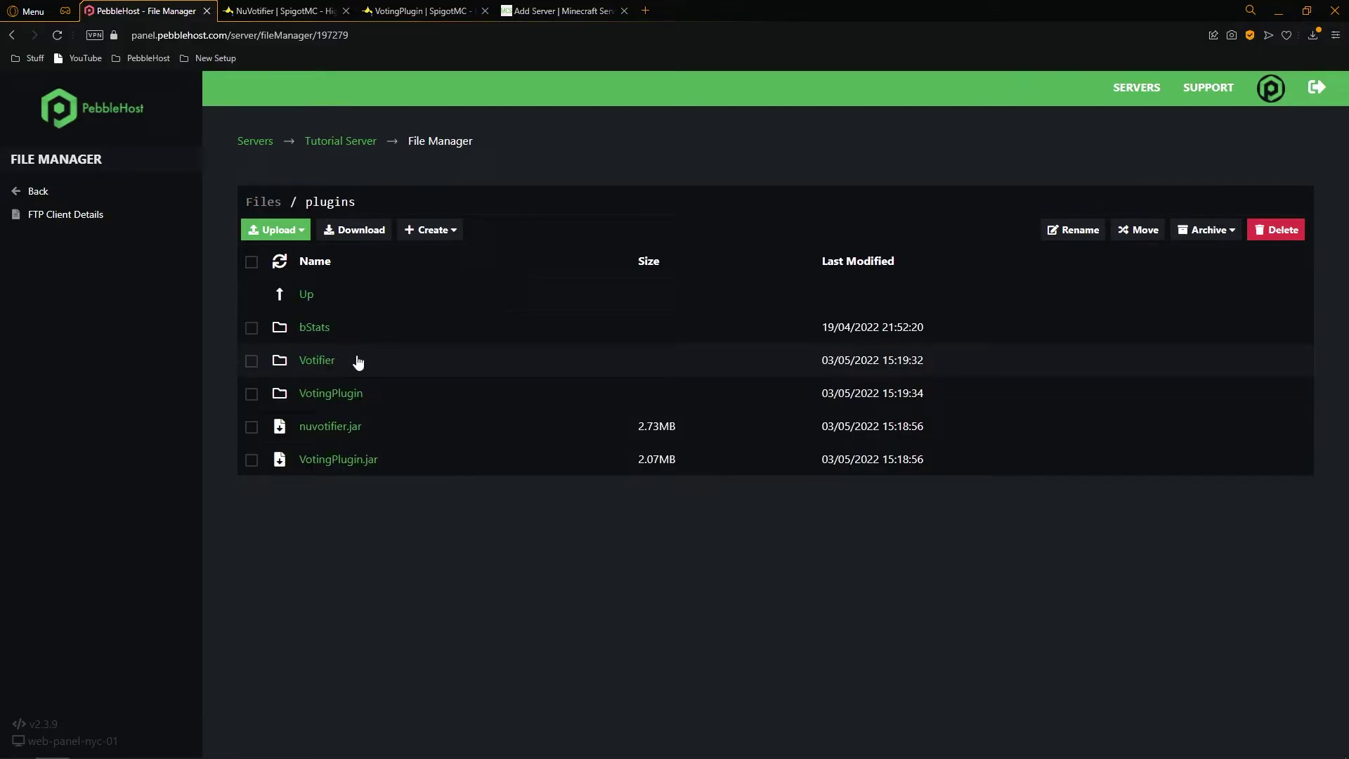
left_click(357, 373)
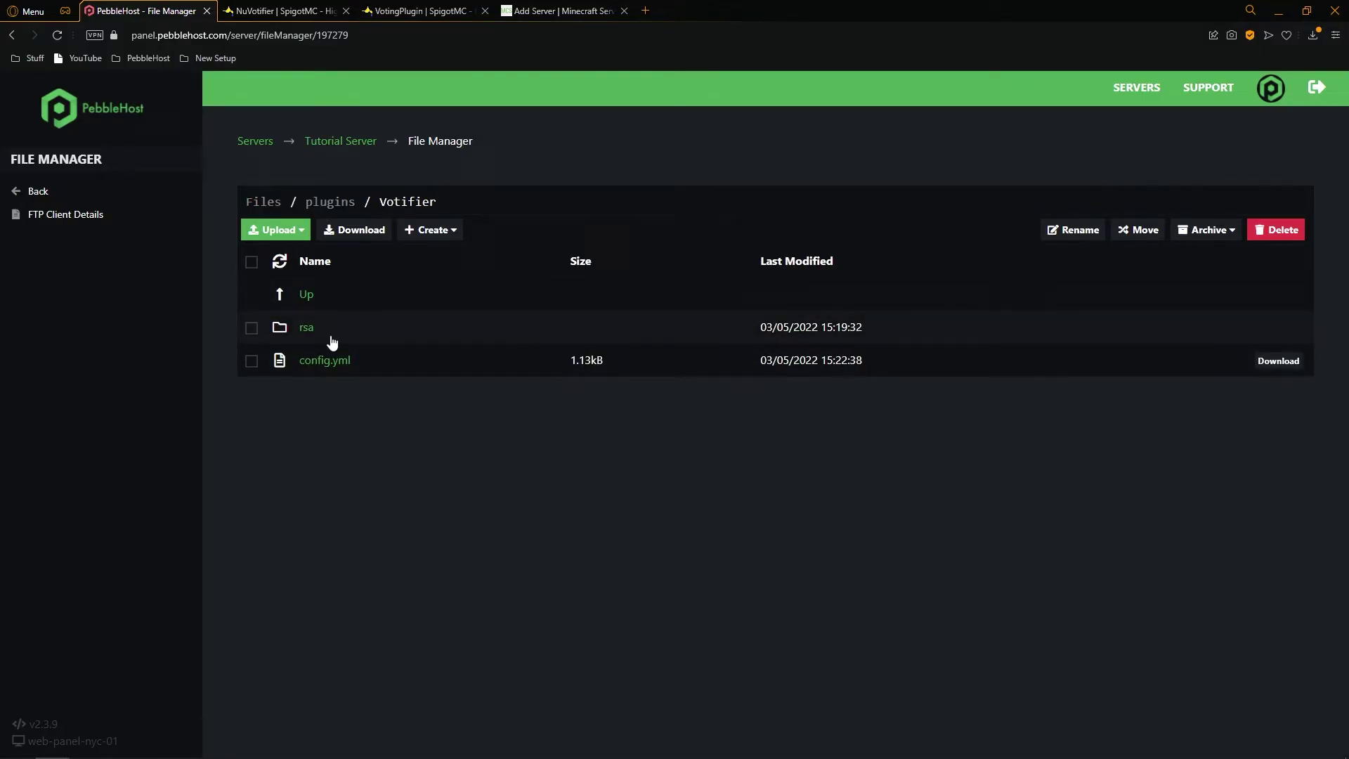
left_click(335, 334)
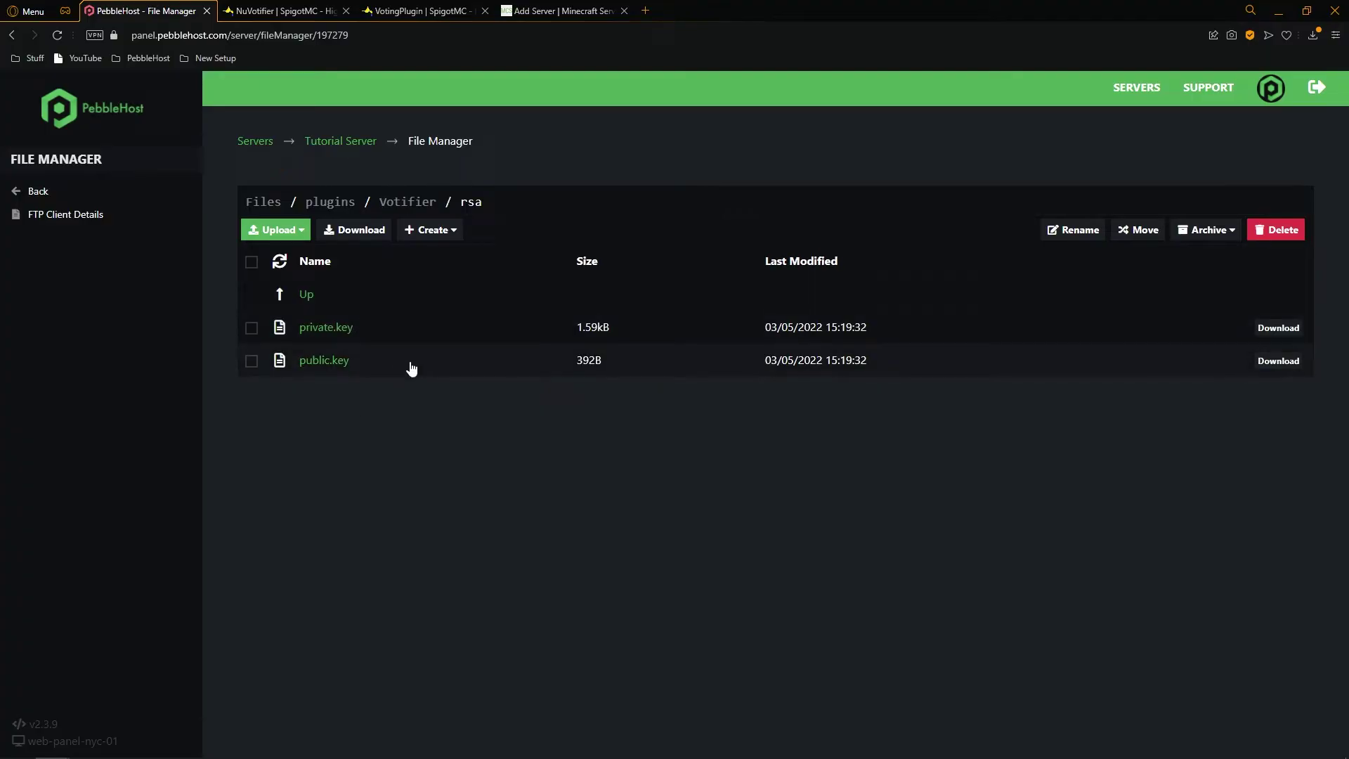
left_click(371, 363)
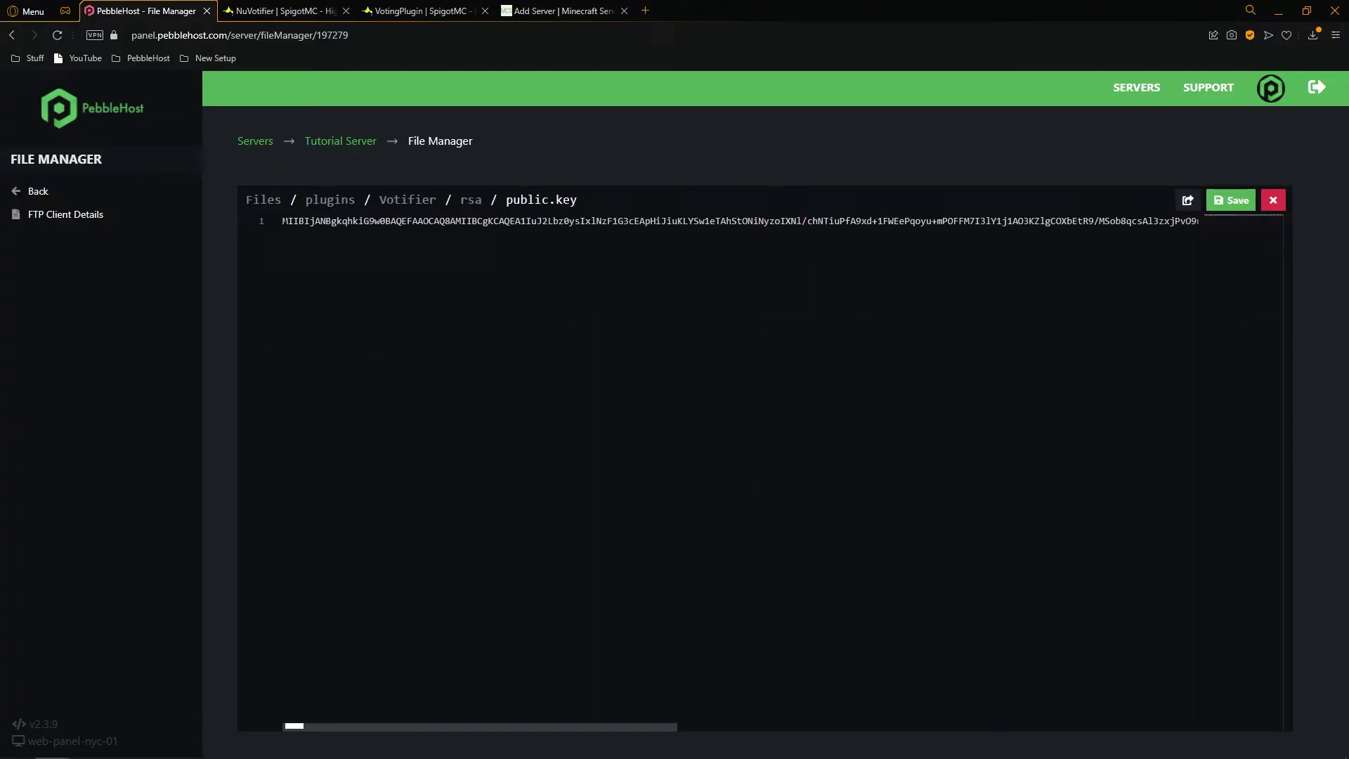
key("ctrl+a")
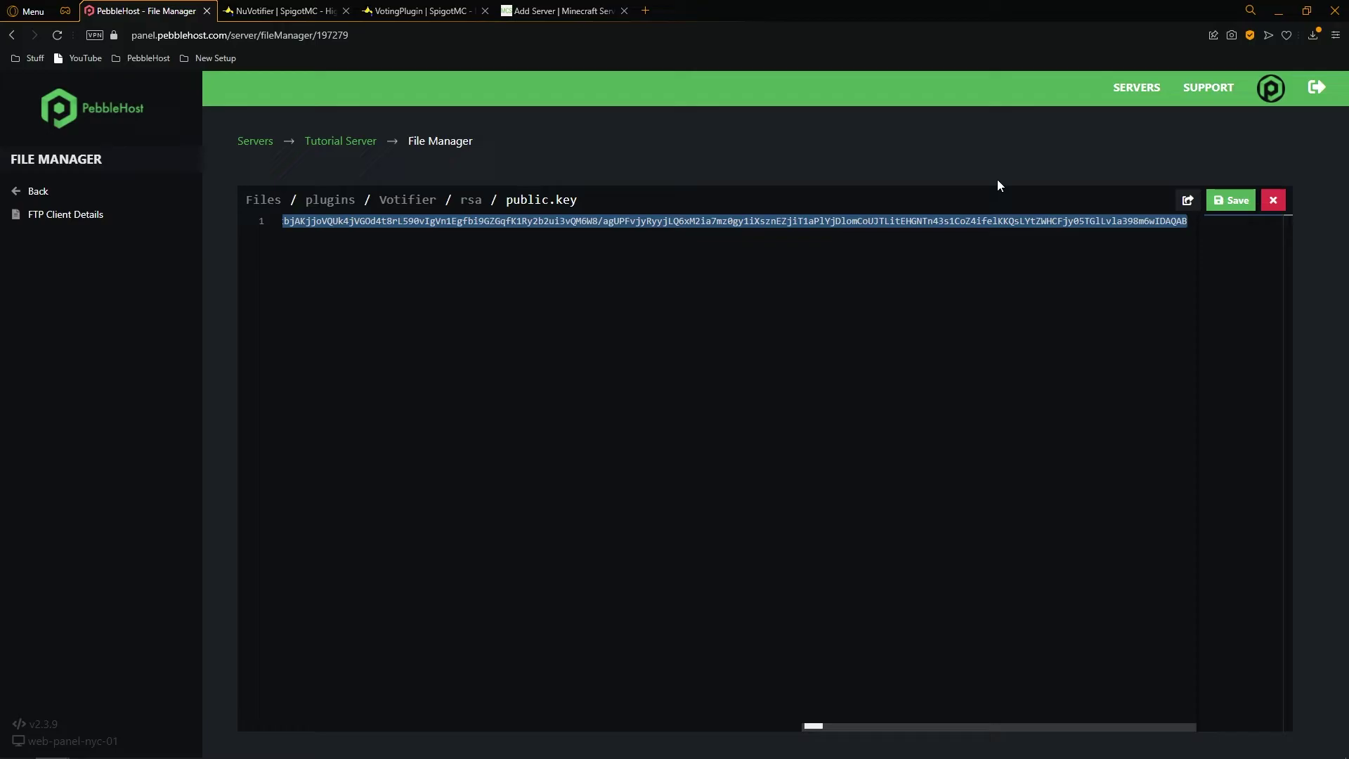
left_click(562, 10)
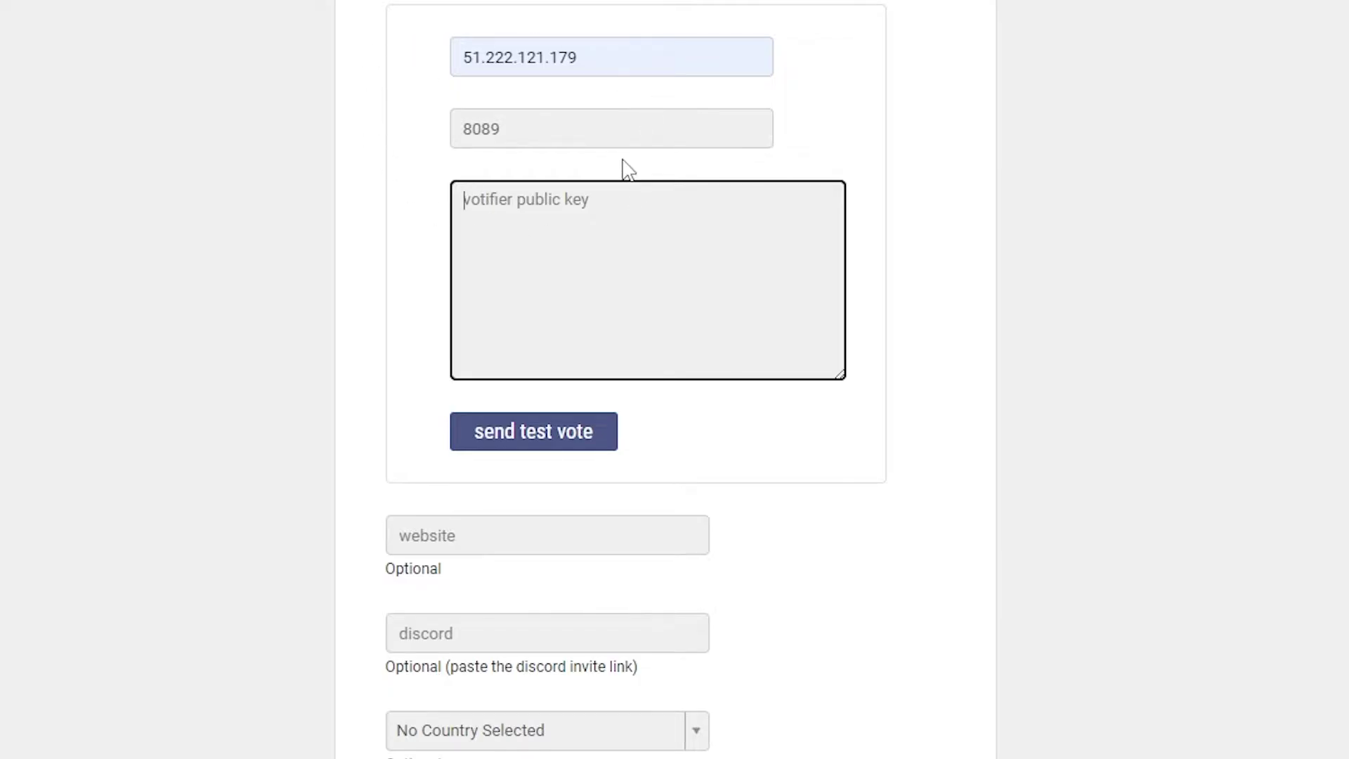
key("ctrl+v")
left_click(188, 14)
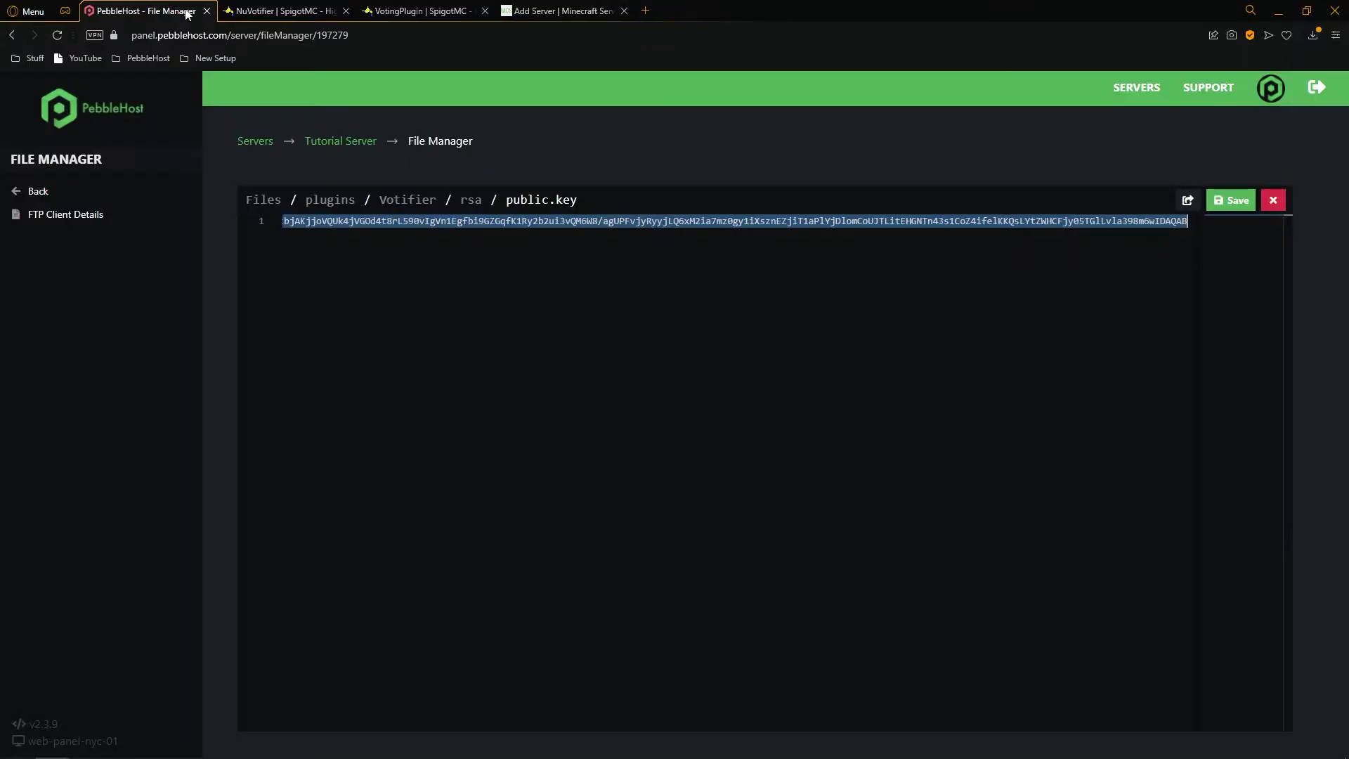
Close the public.key editor and send a test vote from the Add Server form.
left_click(468, 205)
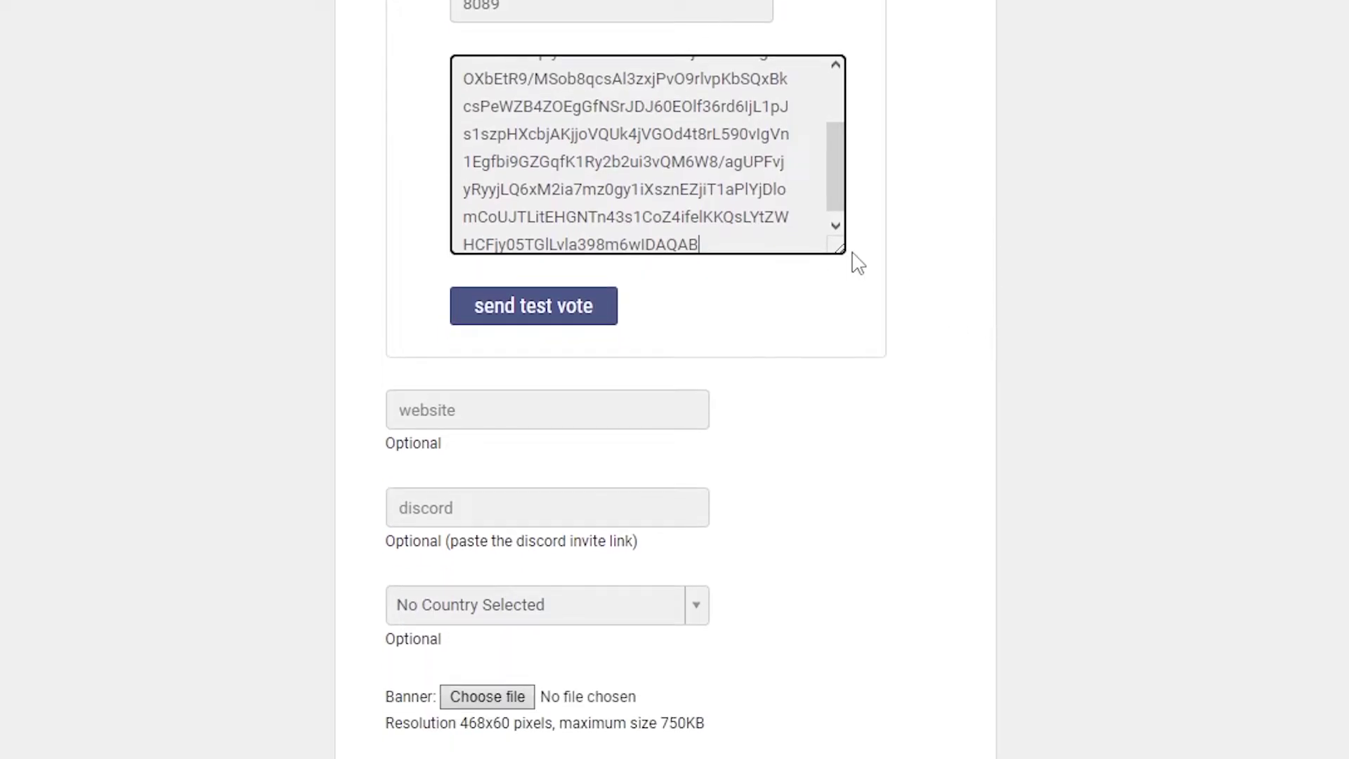
left_click(526, 324)
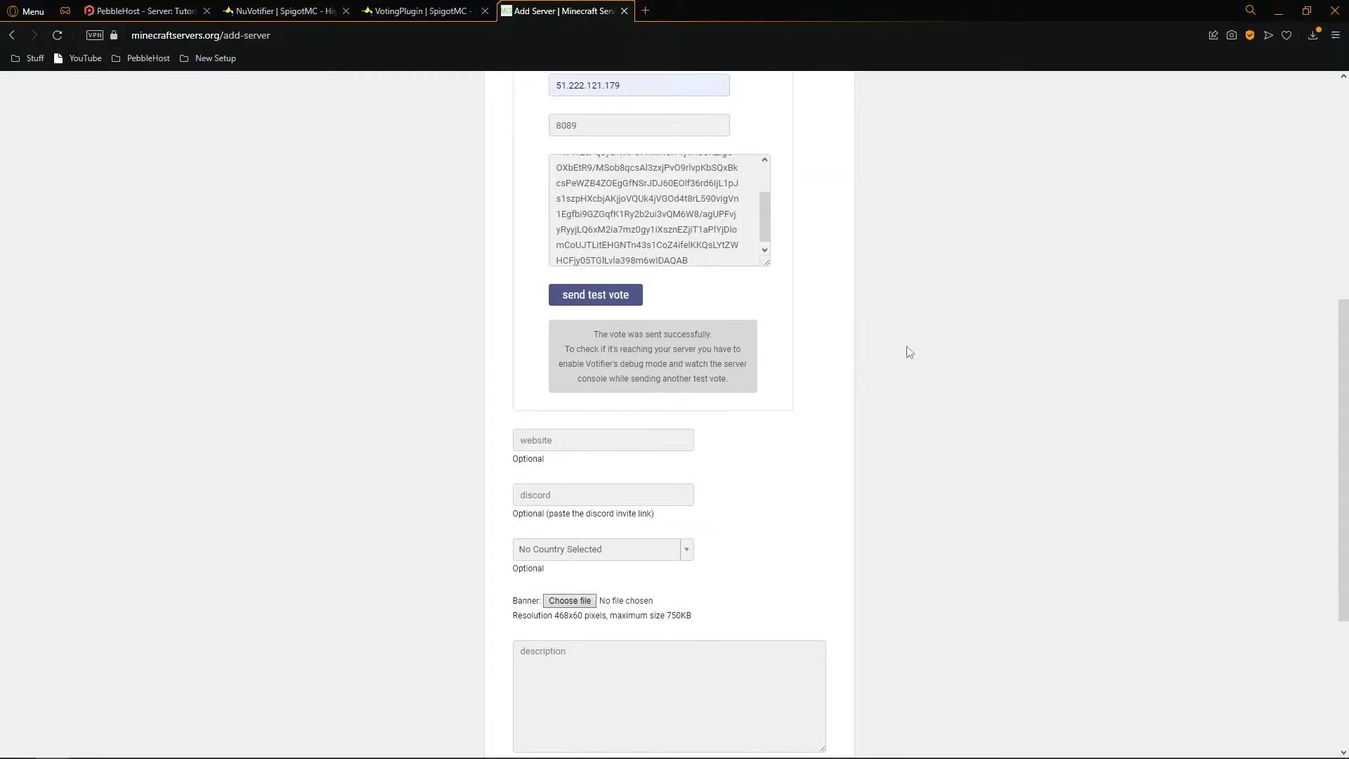
scroll(531, 457, "down", 3)
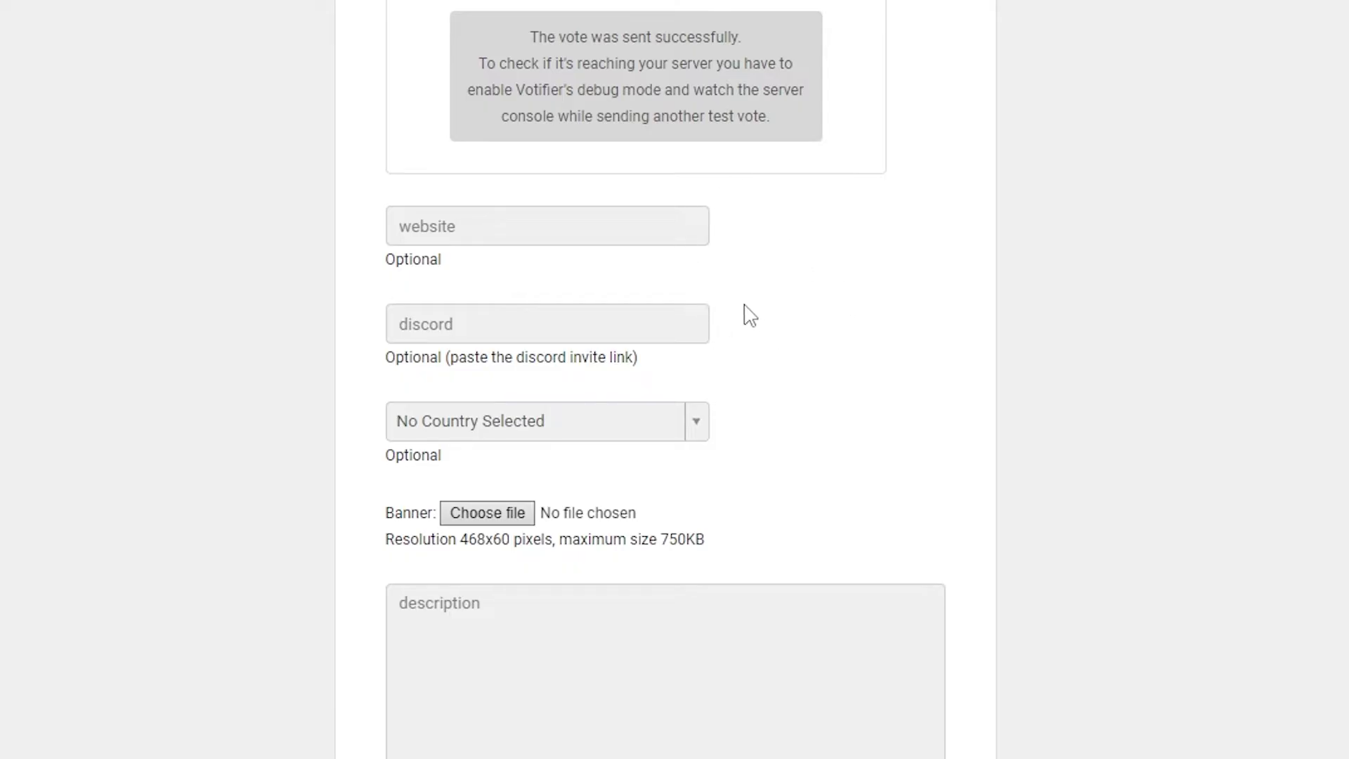
Set the listing's country to United Kingdom and attach the banner.png image.
scroll(751, 316, "down", 2)
left_click(696, 294)
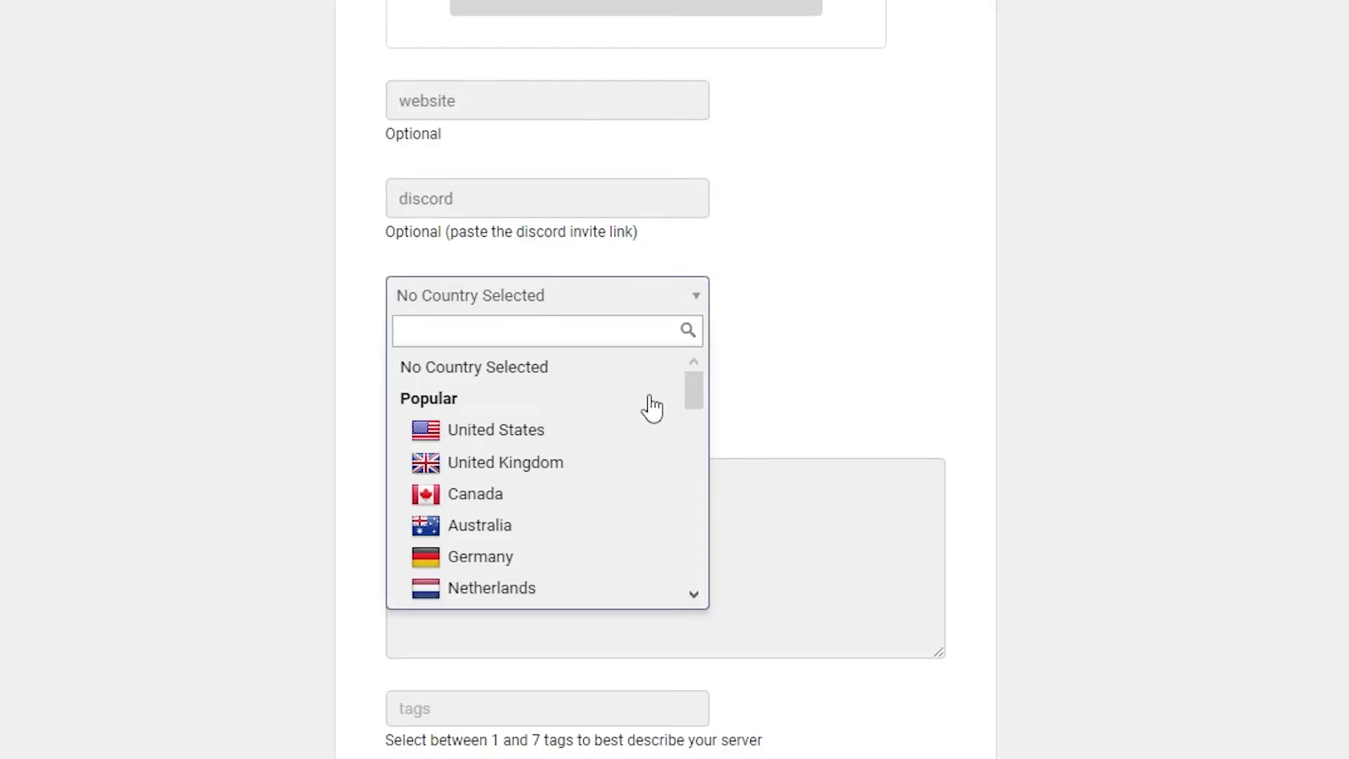
left_click(566, 464)
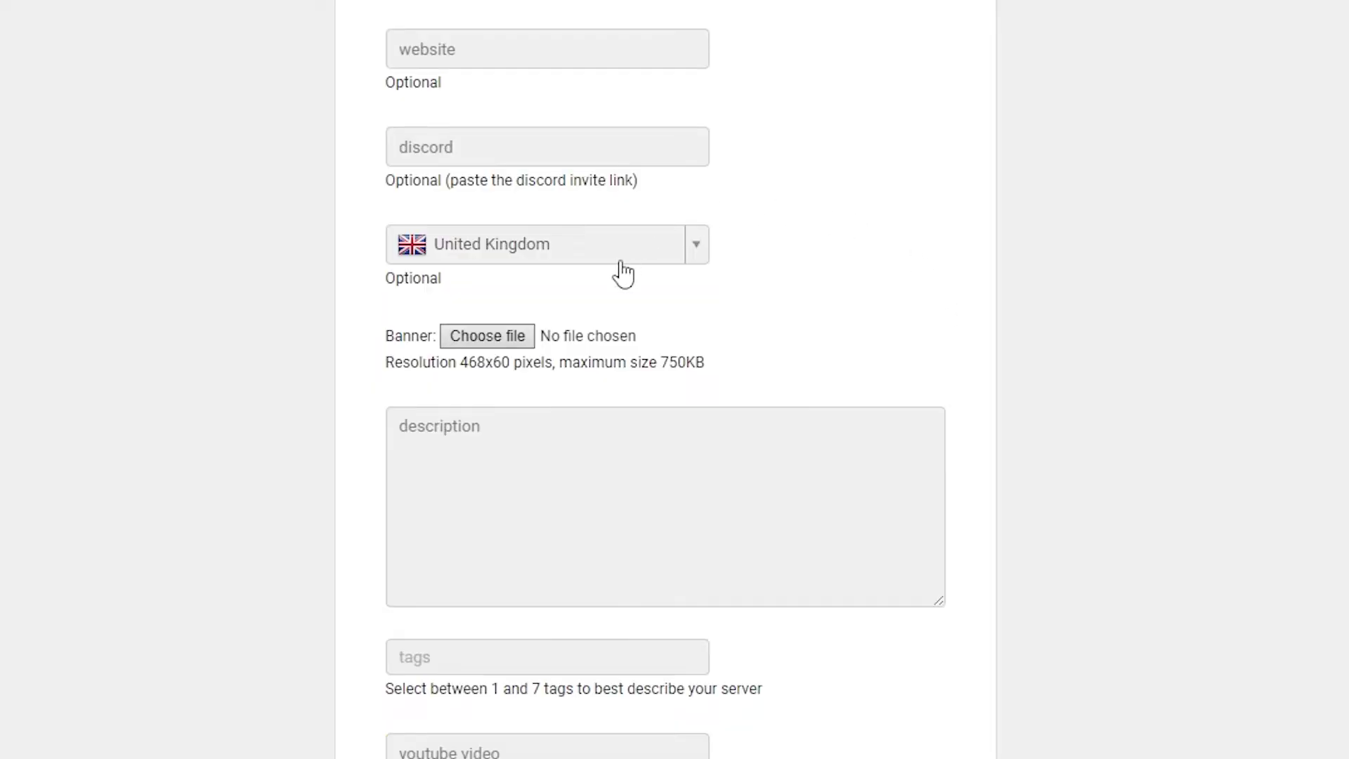
left_click(460, 335)
Enter a filler description, add the Roleplay tag, and tick the hCaptcha human check.
left_click(788, 437)
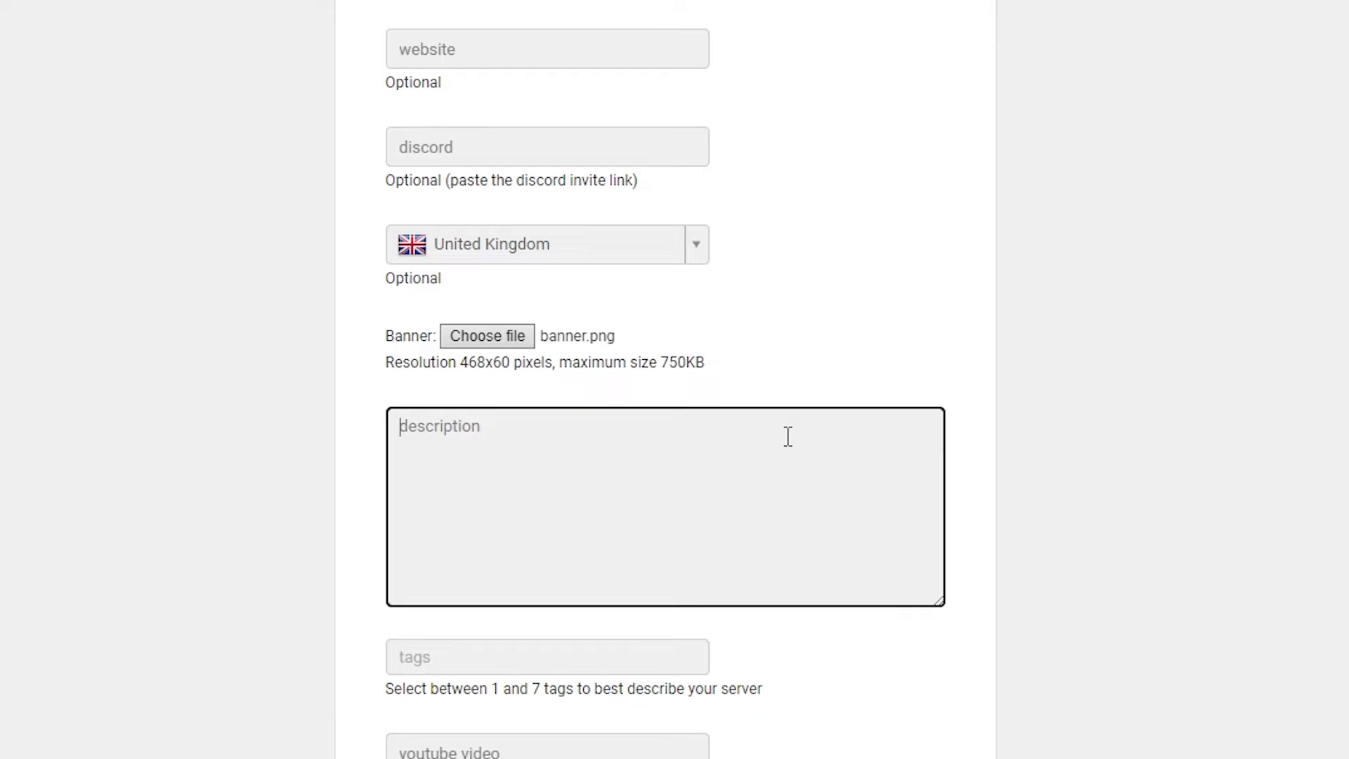
type("jvsouhfusebhfuibseunbluixbnfsleyubfsoiehfpsyfbsefnpsoiufnushenfu9hse9fghse98fou9pseh8f7ysegfiesf7gyhehsfhse978fse9hf90p")
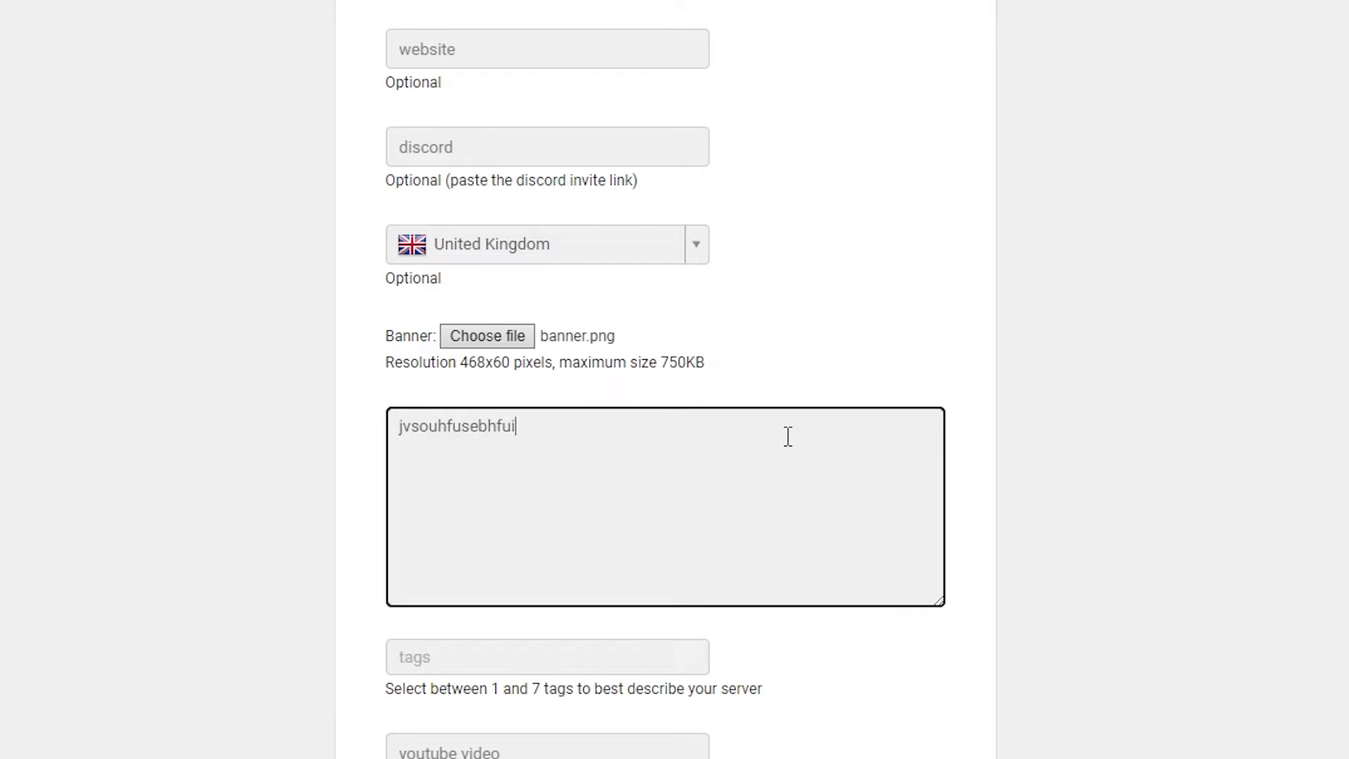
scroll(973, 536, "down", 4)
left_click(567, 393)
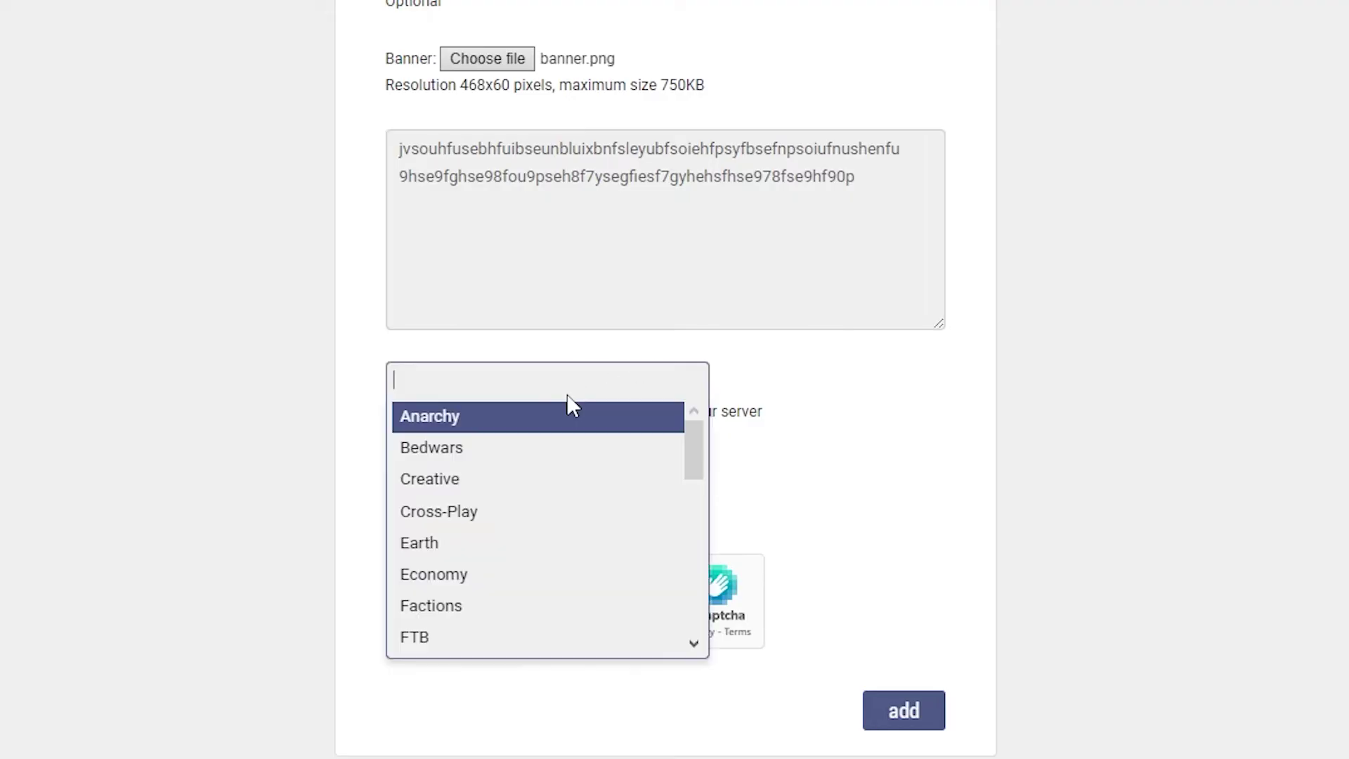
scroll(532, 531, "down", 5)
scroll(532, 534, "down", 1)
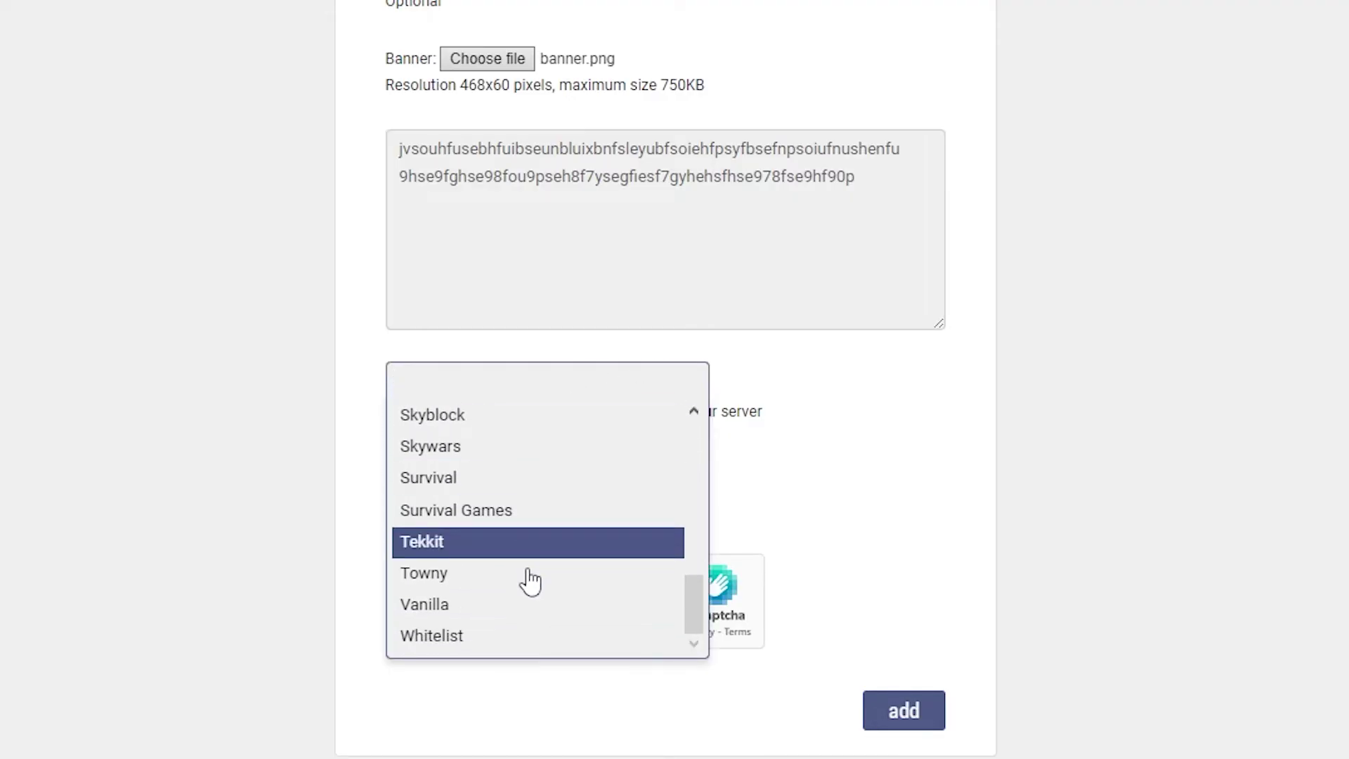
scroll(646, 540, "up", 2)
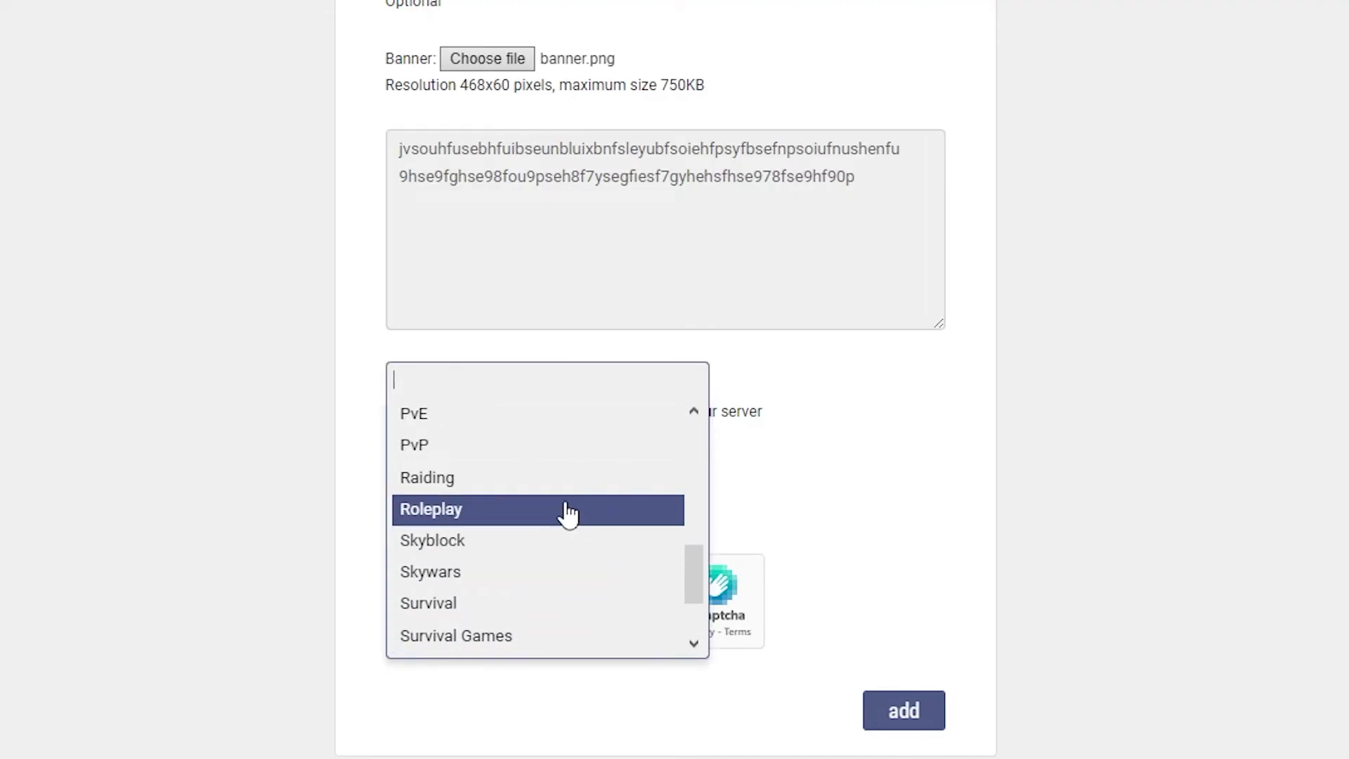
left_click(566, 510)
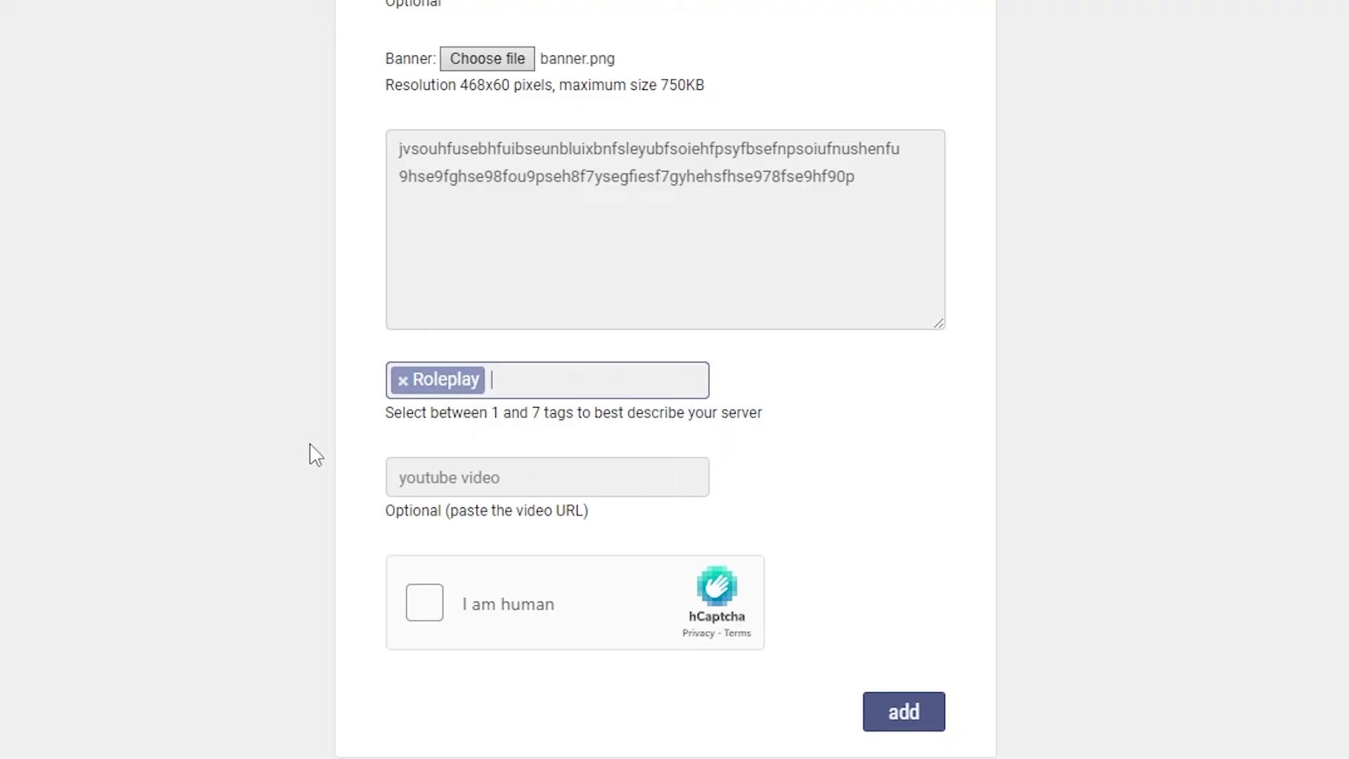
left_click(445, 606)
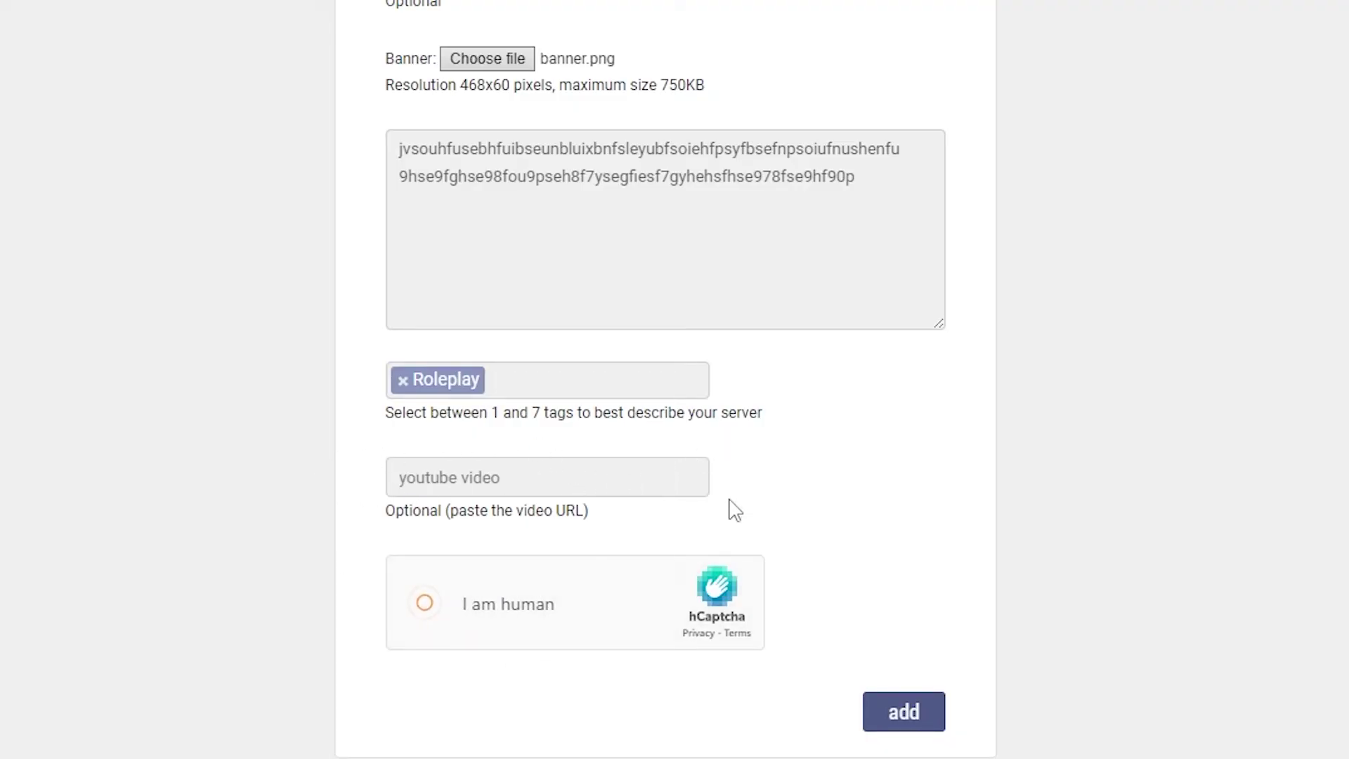
Submit the PebbleServer listing and highlight its description and IP on the new page.
left_click(917, 720)
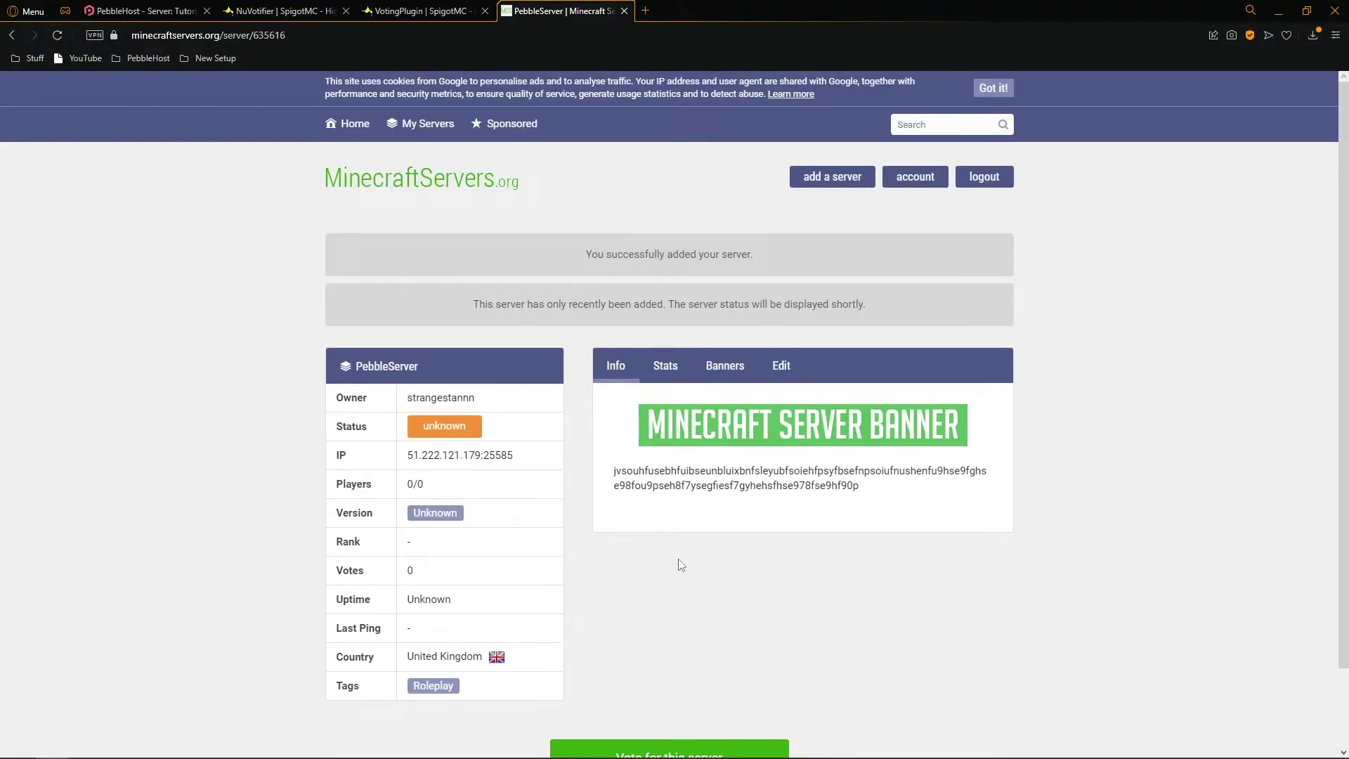
scroll(682, 566, "down", 1)
left_click_drag(633, 360, 932, 362)
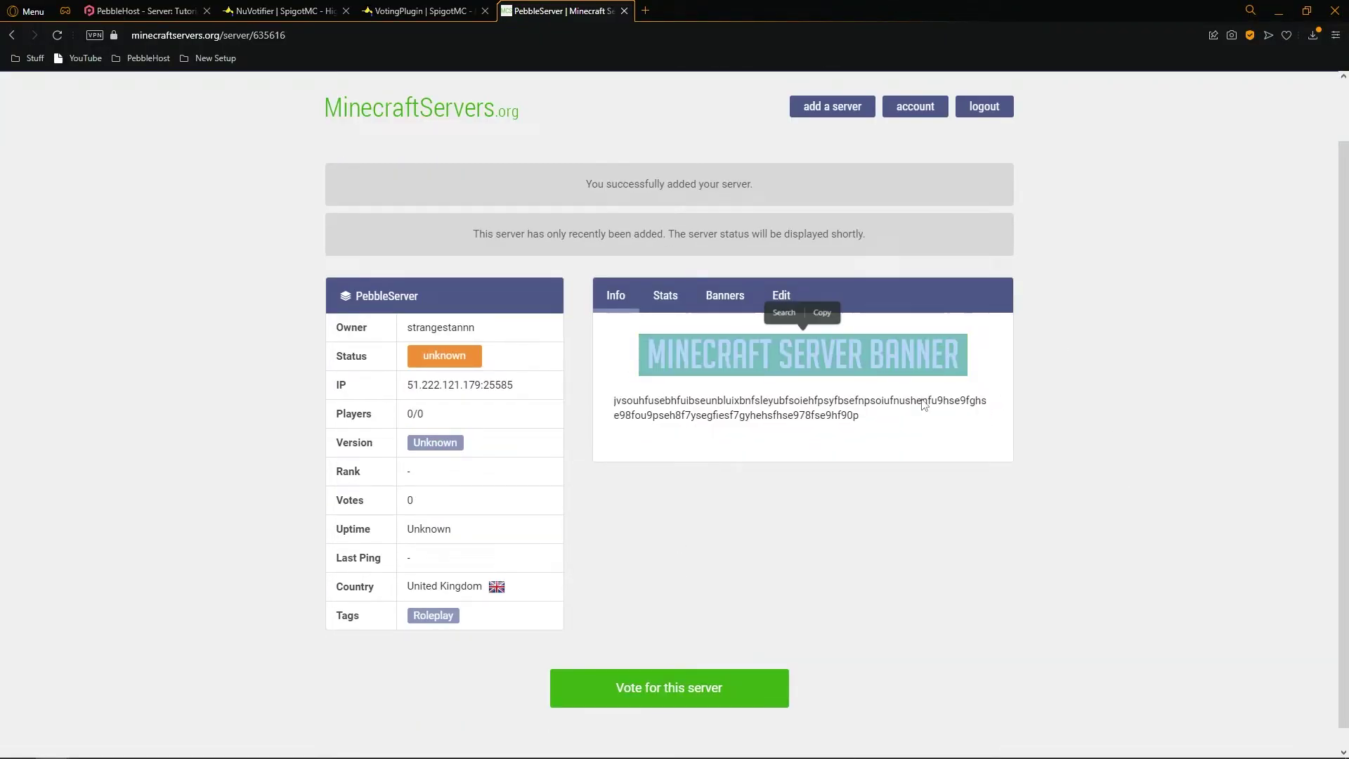
left_click_drag(923, 422, 594, 406)
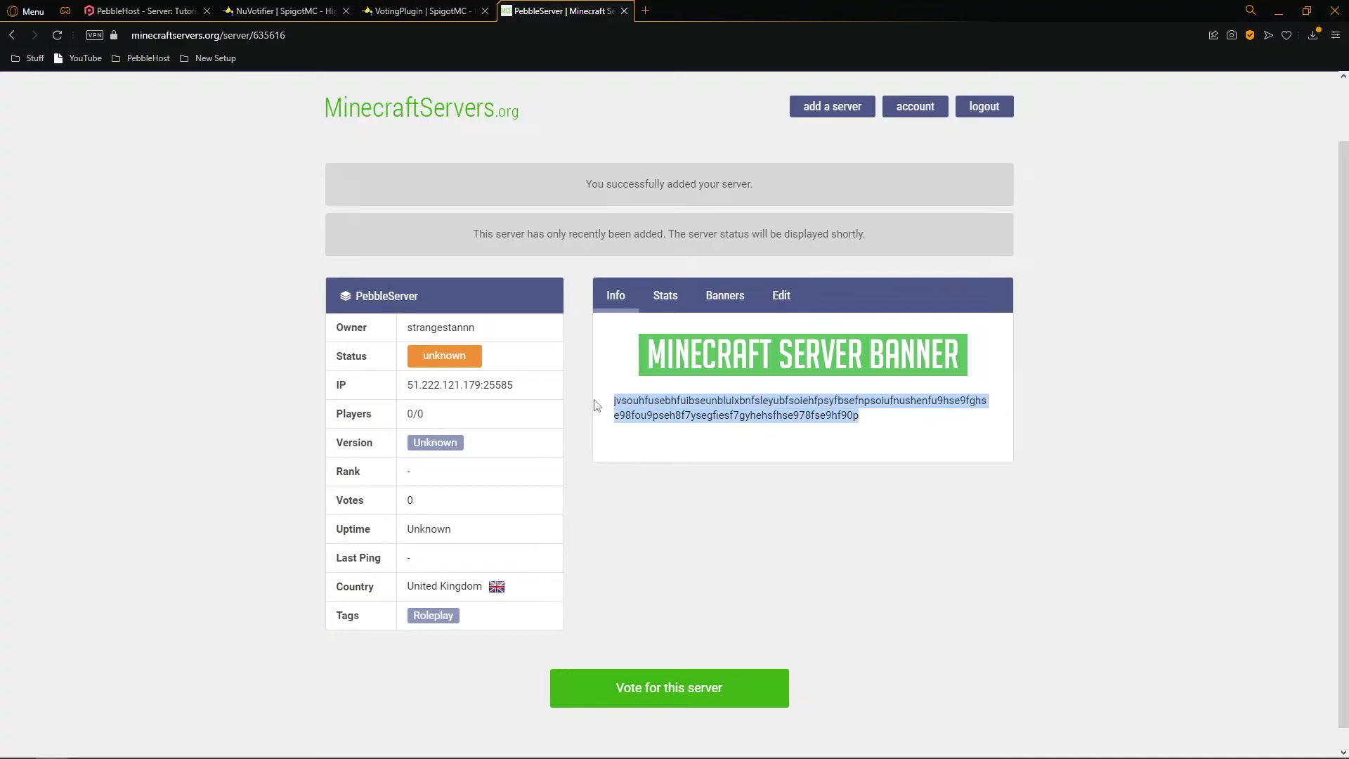
left_click(624, 421)
left_click_drag(398, 388, 530, 387)
left_click(530, 387)
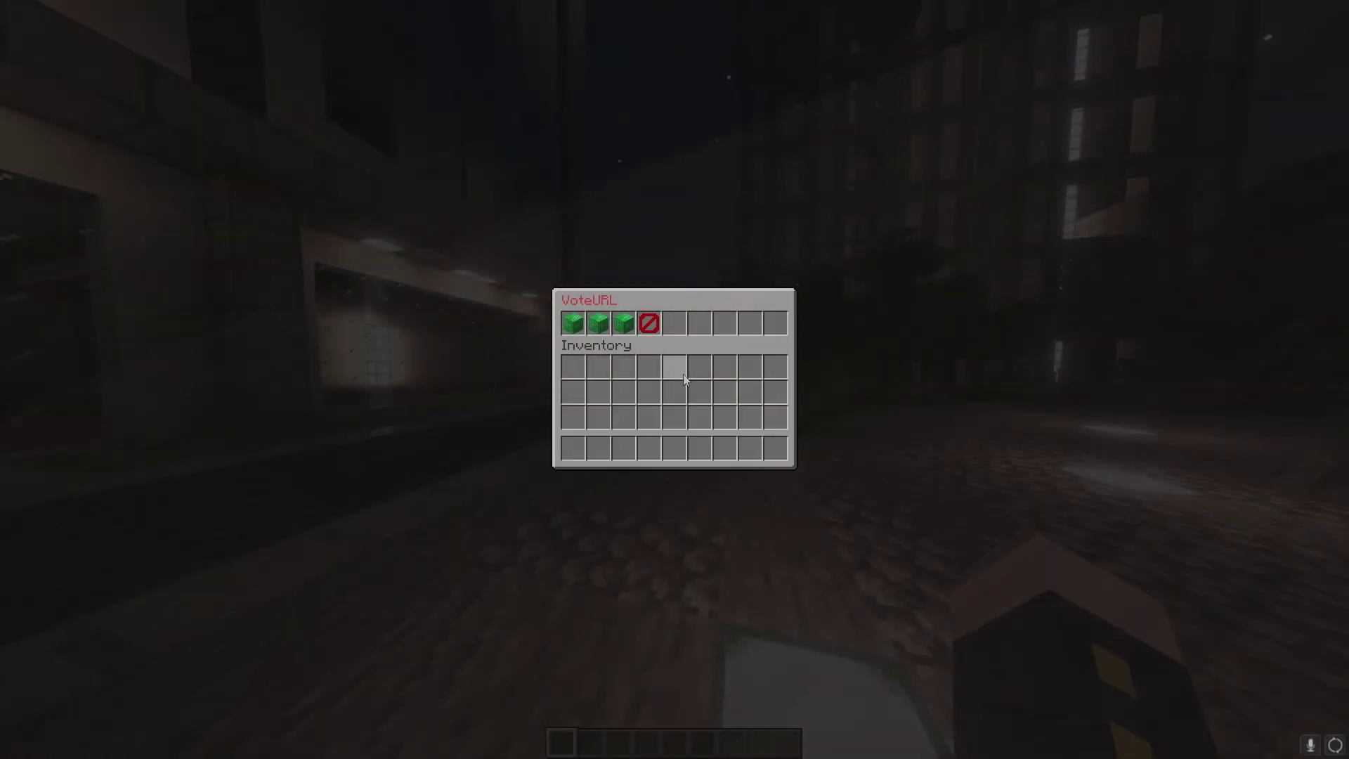
Open the MinecraftServers_org vote link from the in-game VoteURL menu in the browser.
left_click(624, 325)
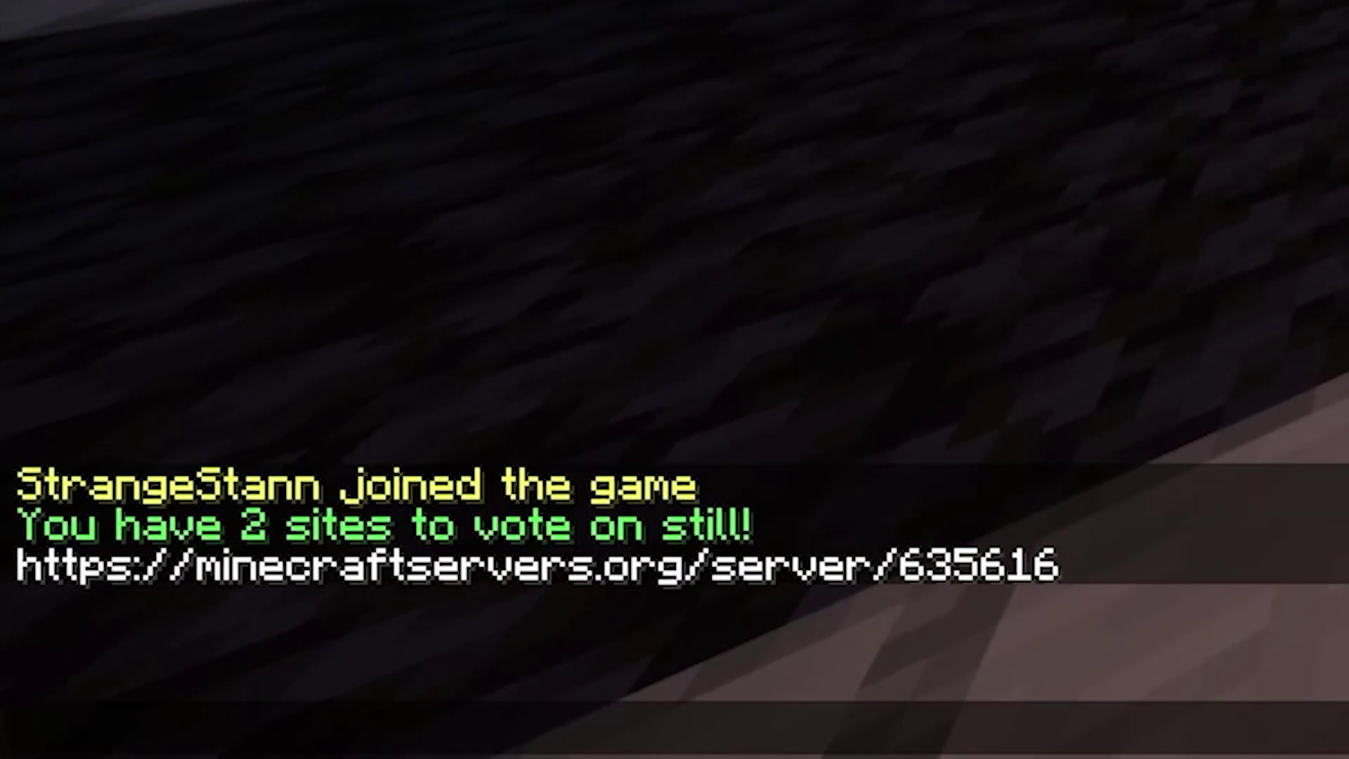
key("t")
left_click(430, 573)
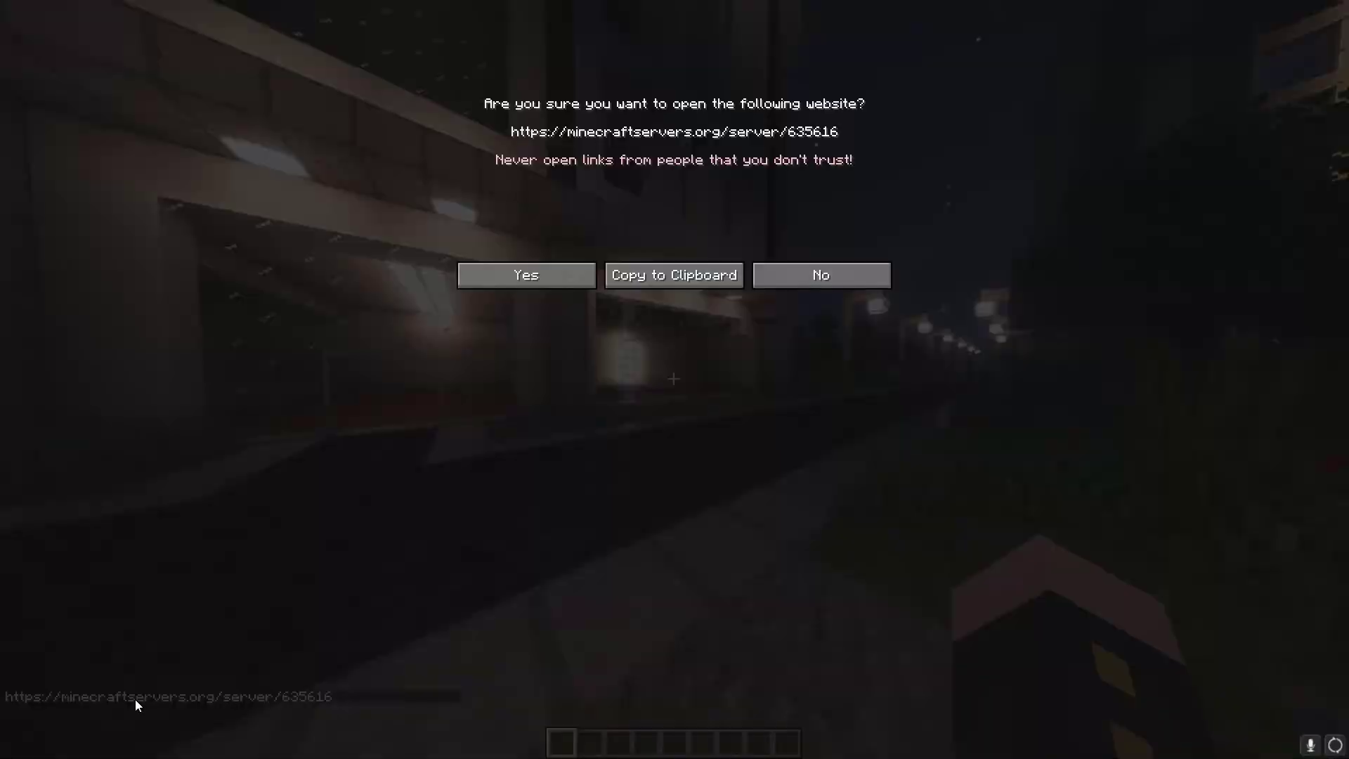
left_click(528, 278)
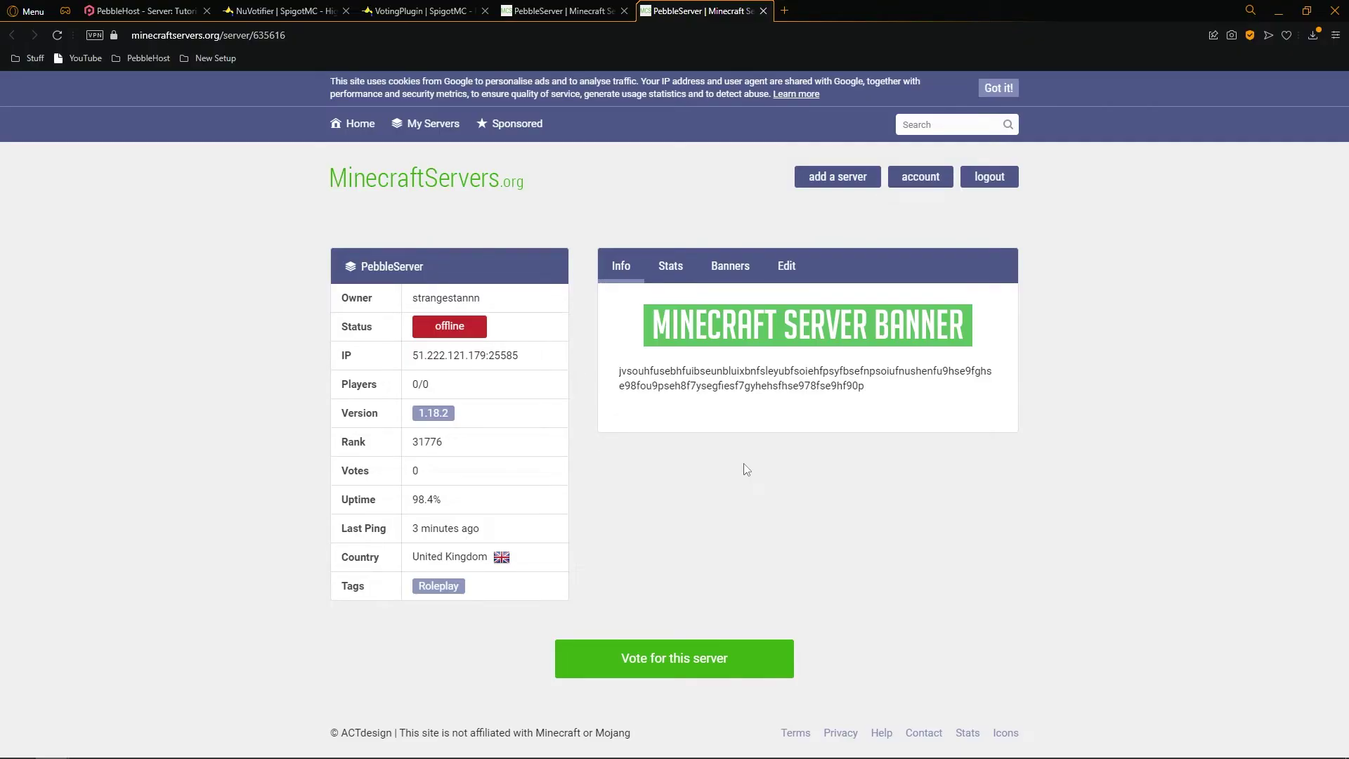
Pass the hCaptcha and submit a vote for PebbleServer on its vote page.
left_click(735, 673)
left_click(457, 395)
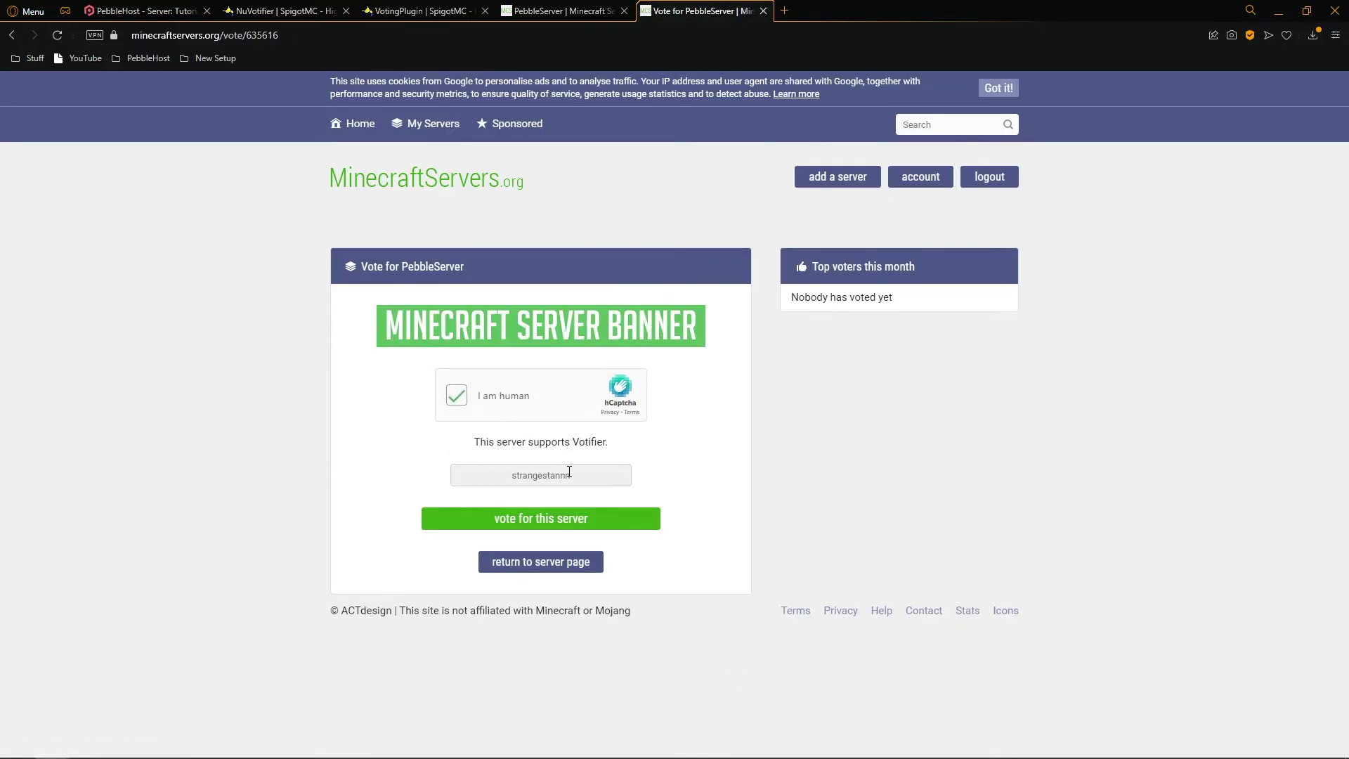
left_click(599, 522)
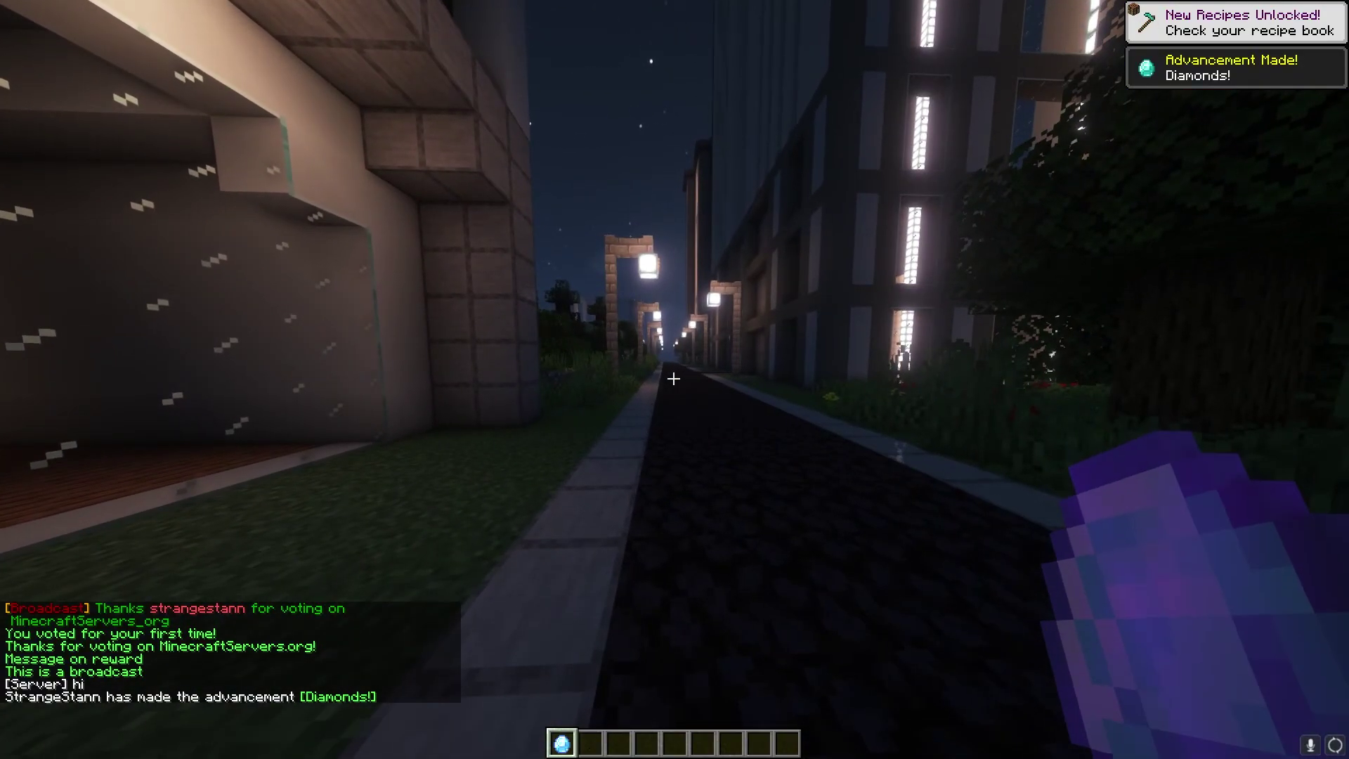
Read the vote thank-you messages, check the Special Diamond, then walk around in third-person view.
key("t")
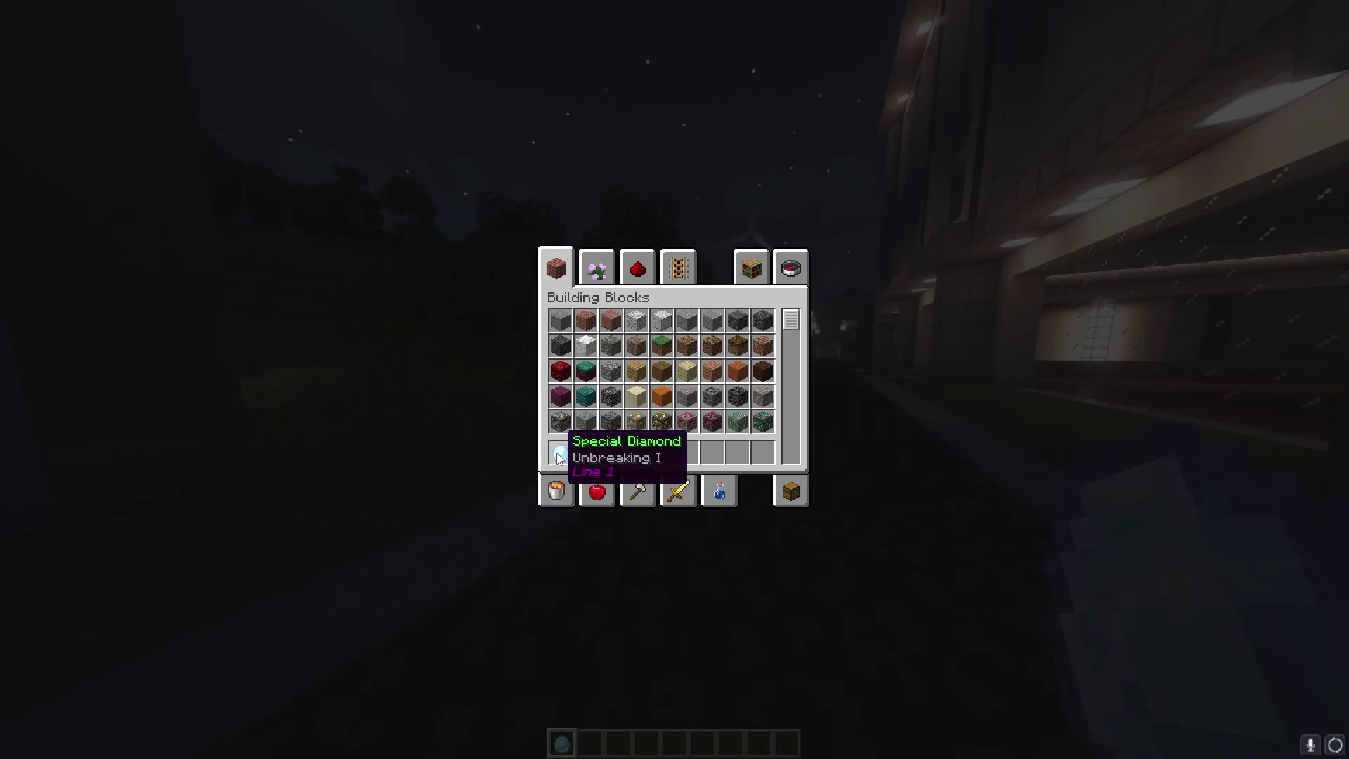
key("e")
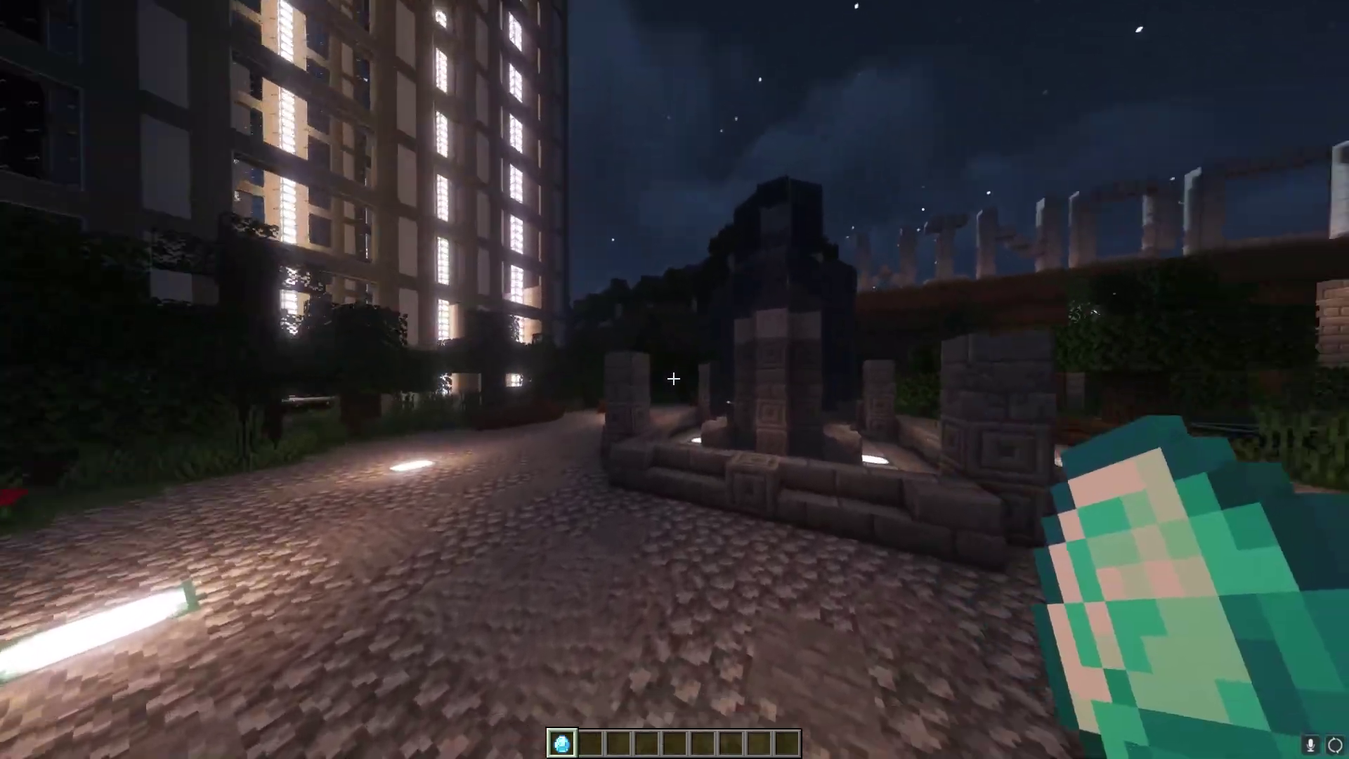
key("w")
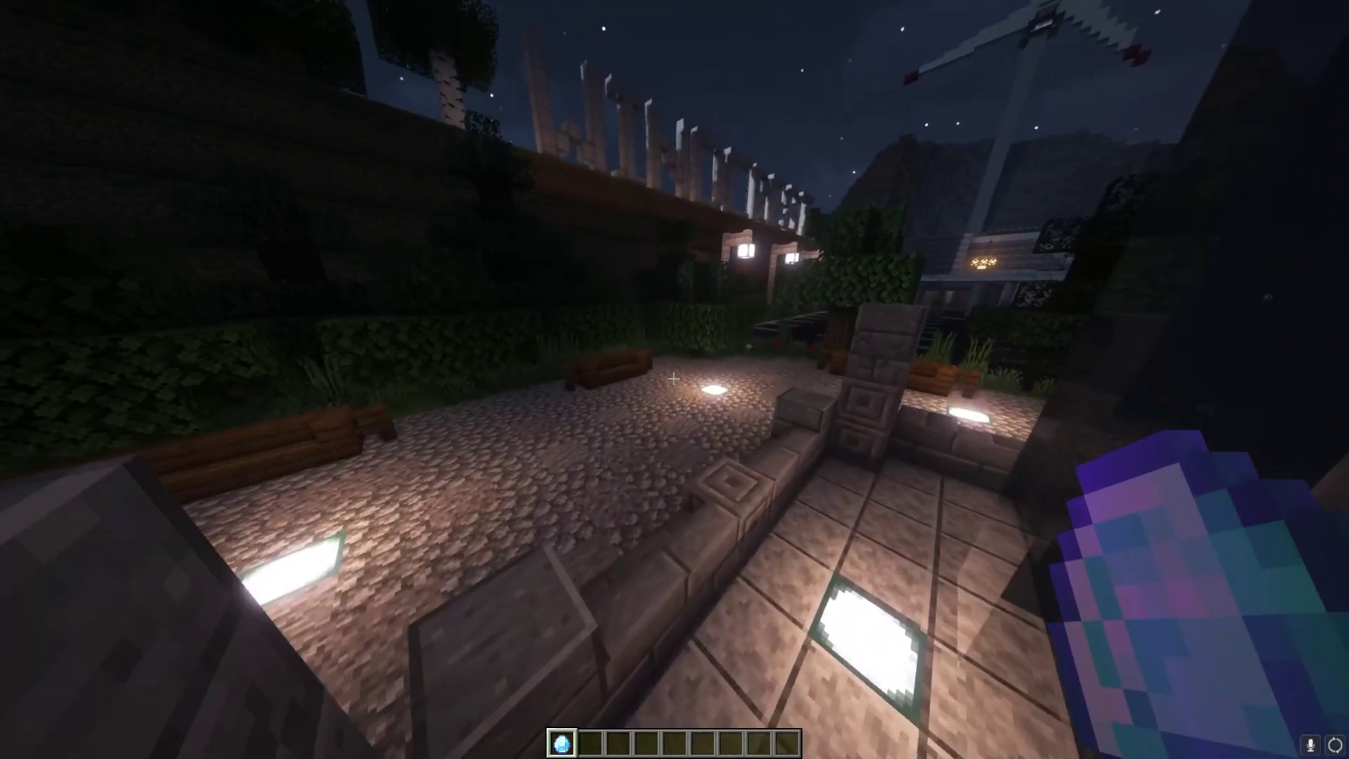
key("F5")
key("F5")
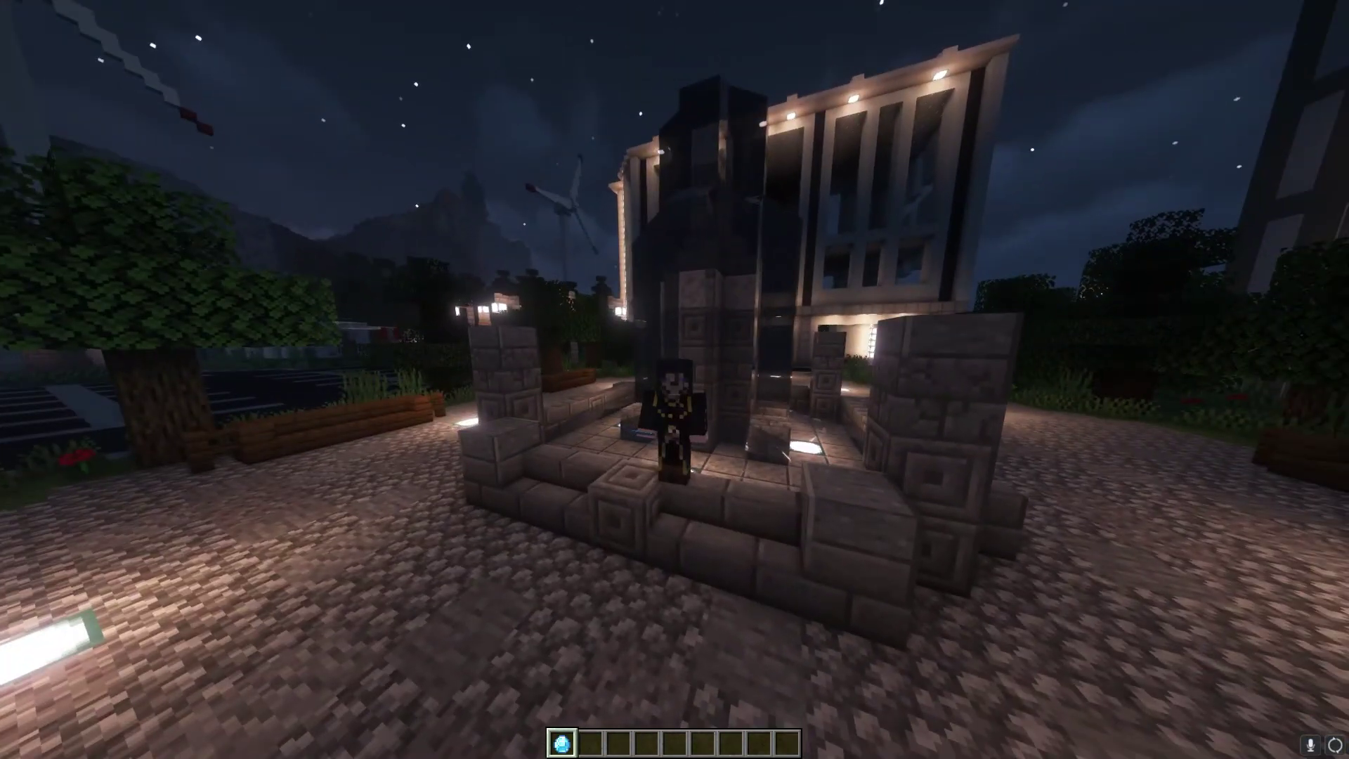
key("w")
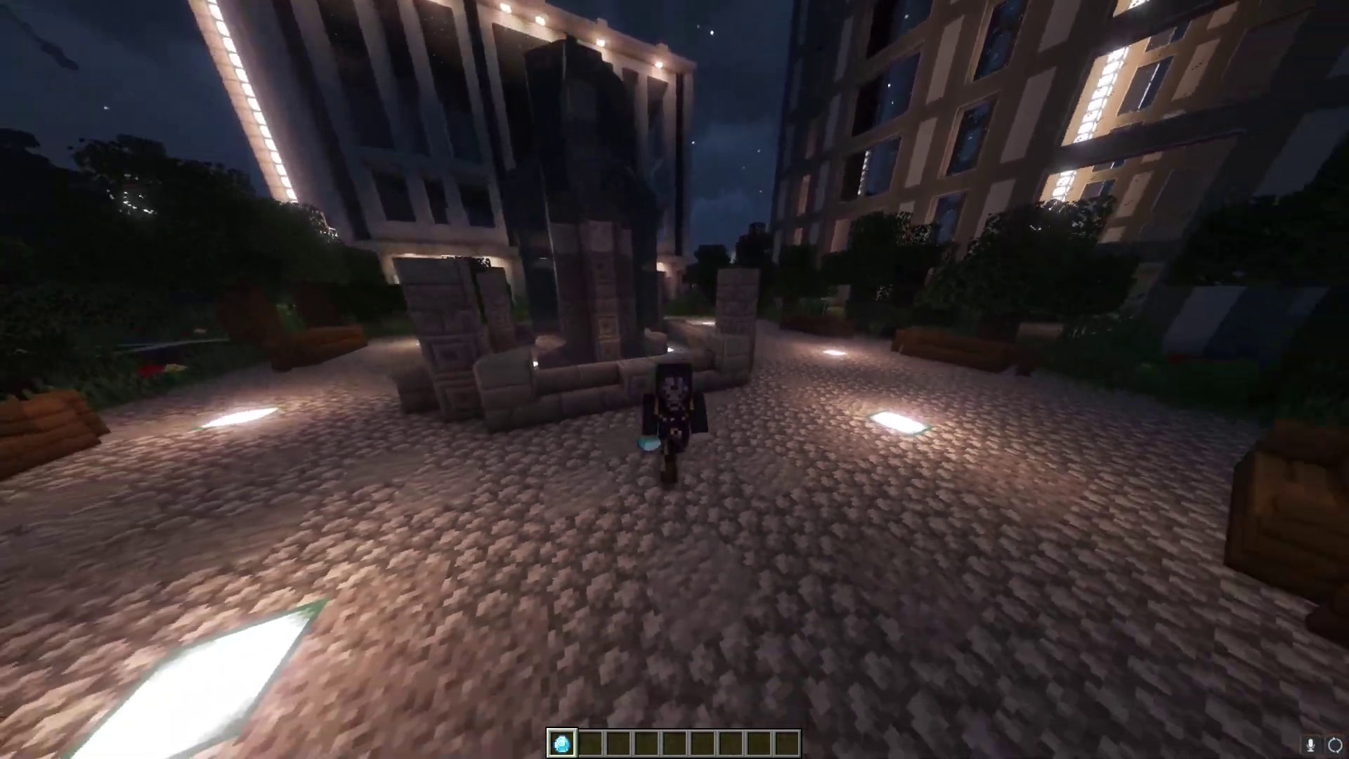
key("w")
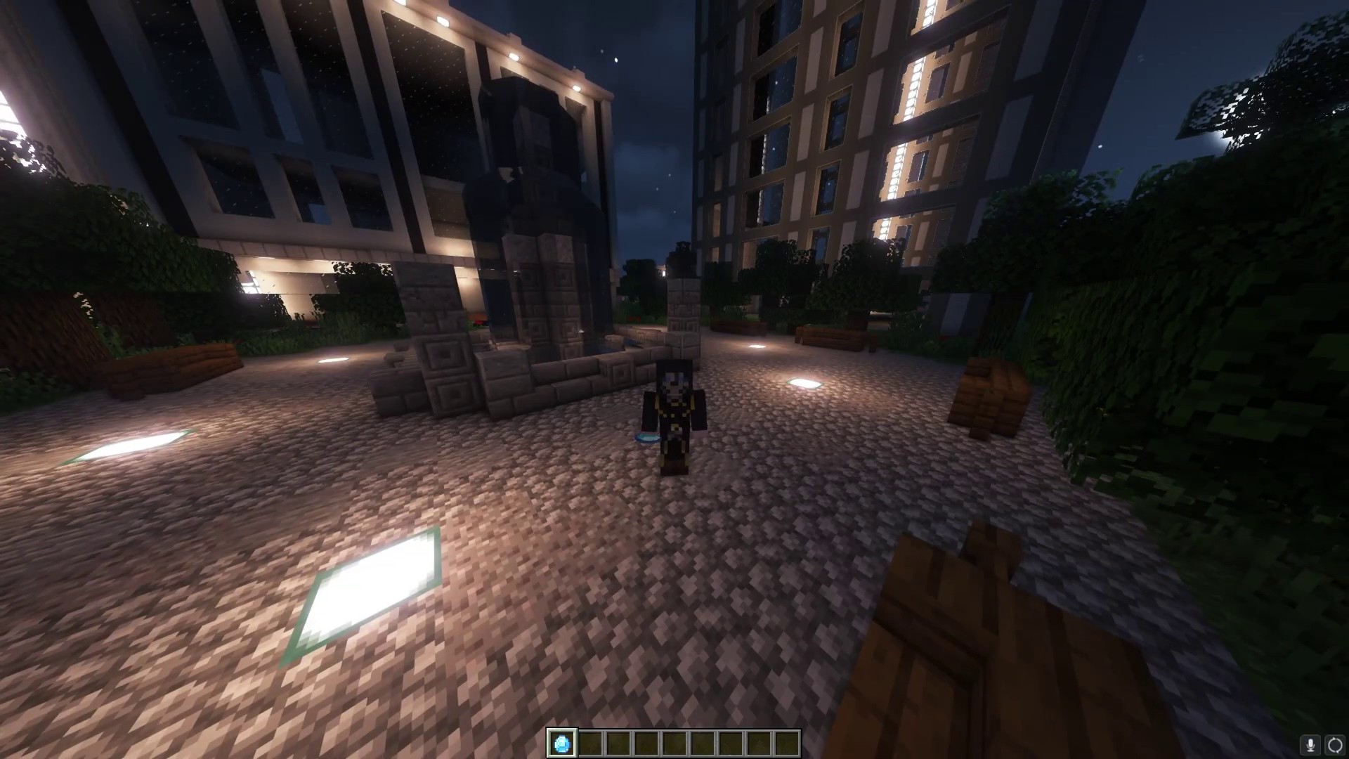